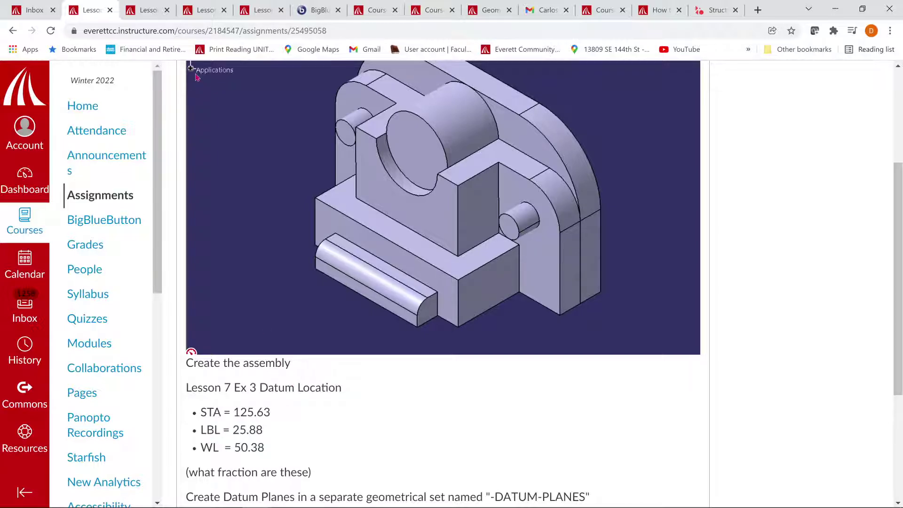
Review the Lesson 8 Exercise 4, Lesson 7 Exercise 3 and Lesson 8 Exercise 4 Assembly assignment pages
click(189, 10)
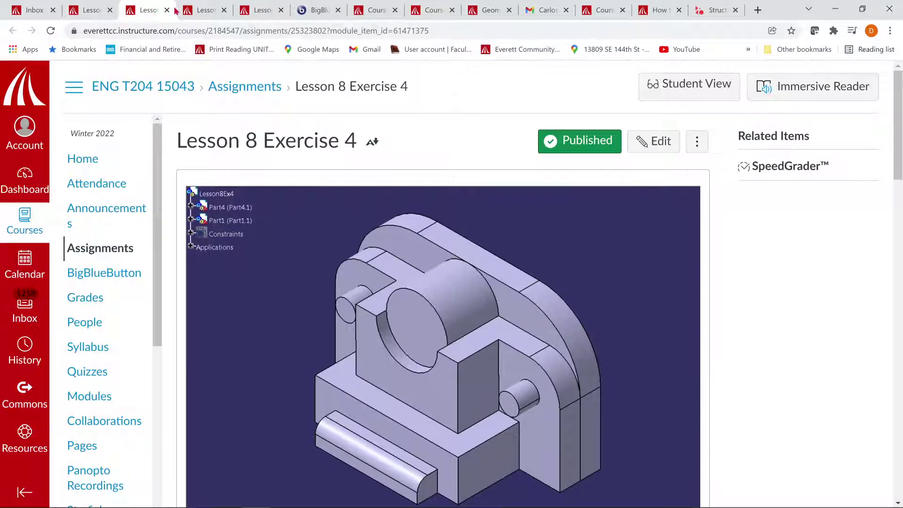
scroll(225, 101, up, 11)
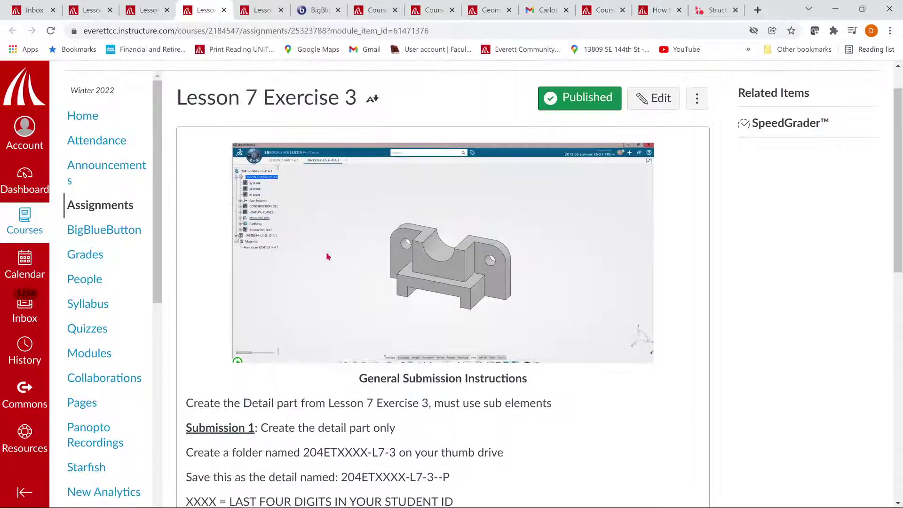
click(254, 10)
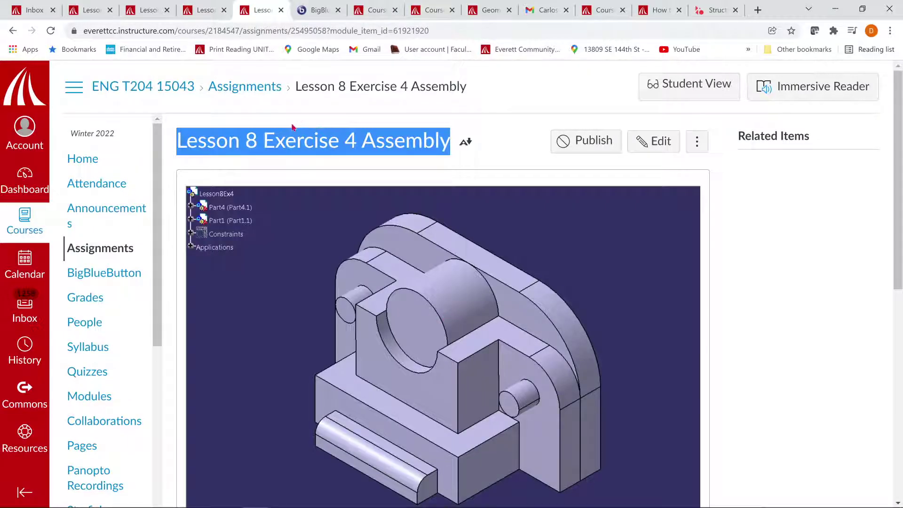
scroll(546, 313, down, 10)
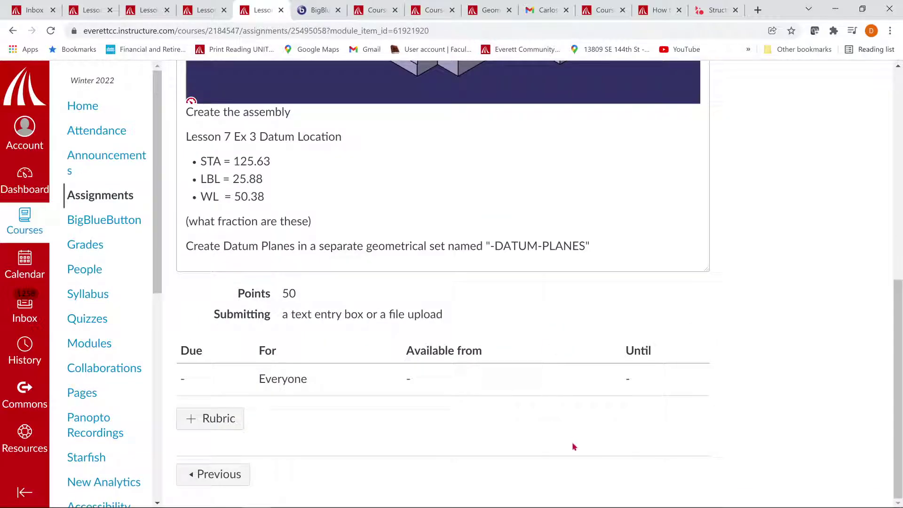
scroll(613, 480, up, 10)
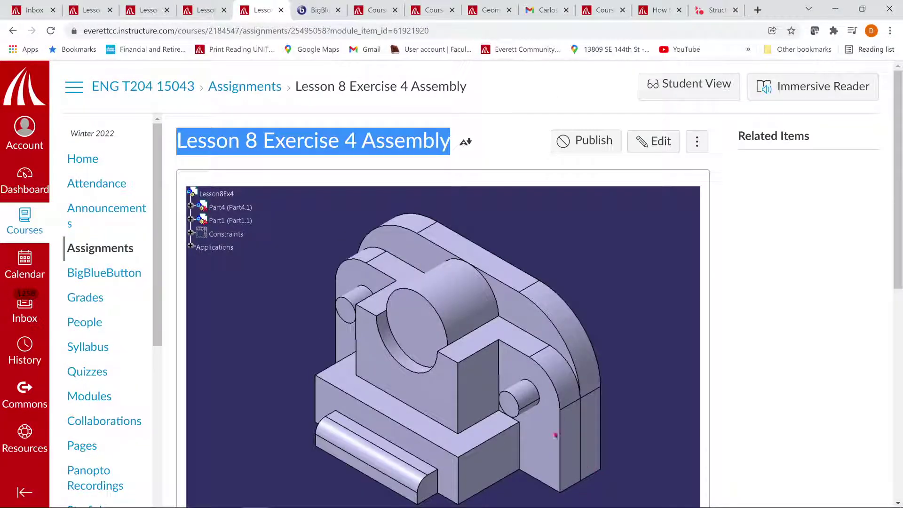
Return to the course modules and open the Lesson 7 Exercise 5 assignment from Module 3 Assembly Drawing
click(13, 31)
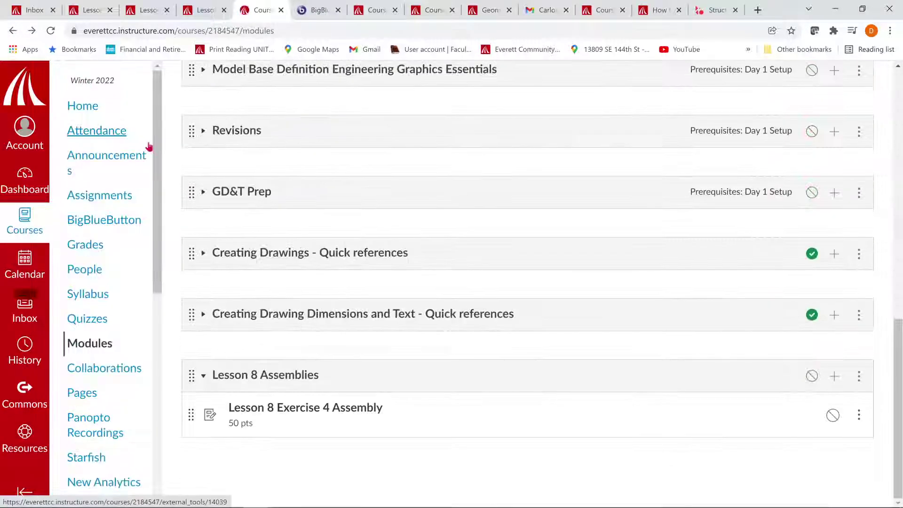
scroll(237, 200, up, 9)
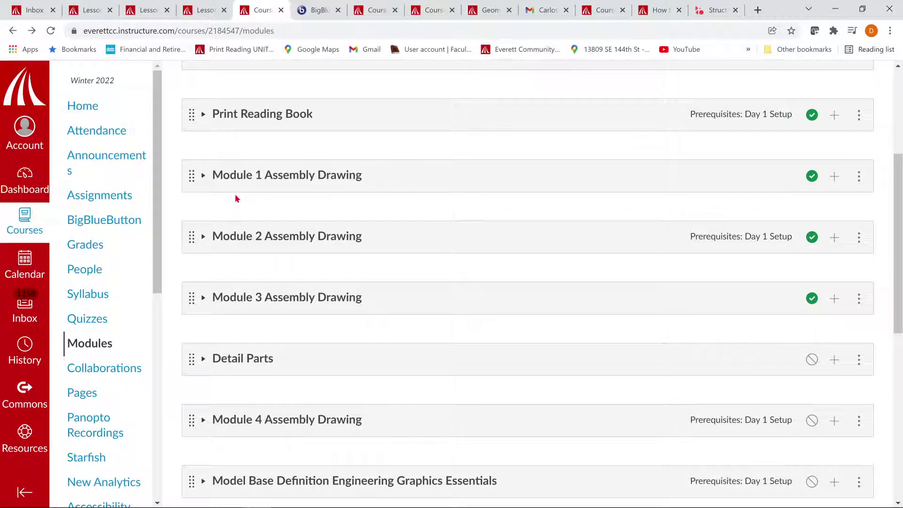
click(248, 306)
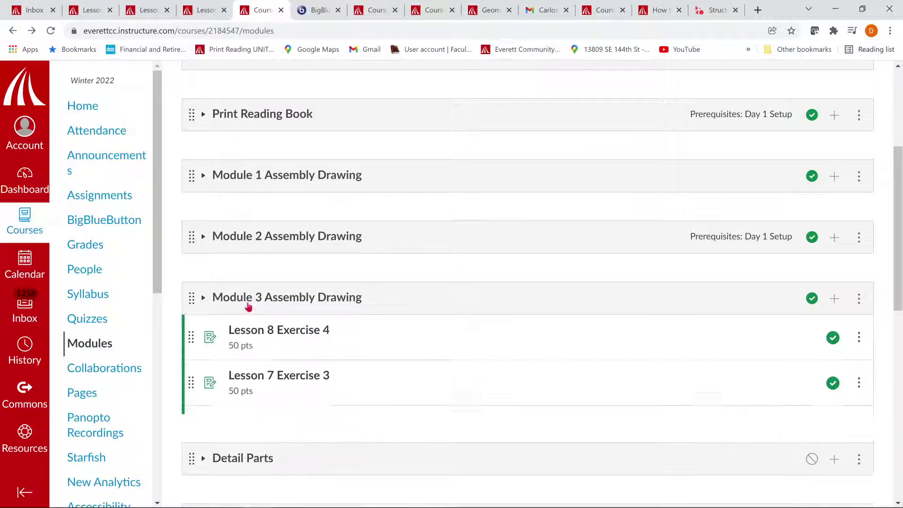
scroll(263, 325, down, 3)
click(296, 289)
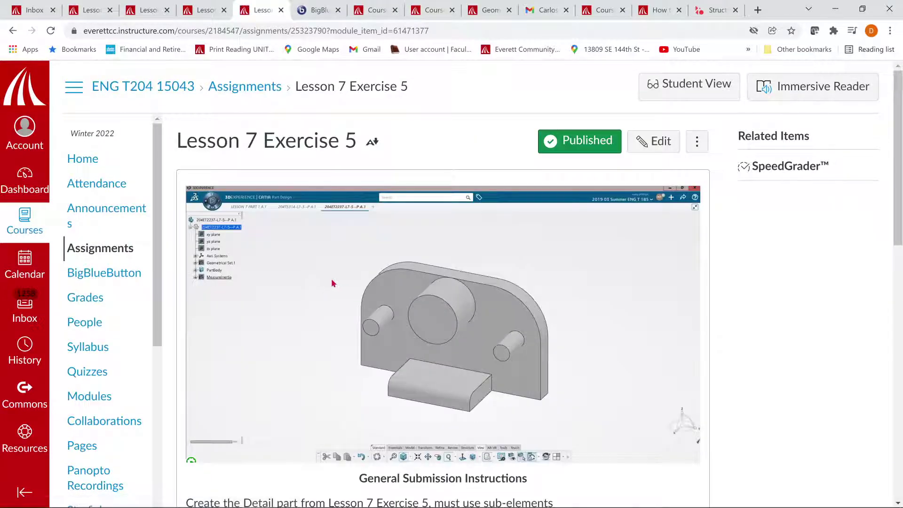
Compare the part images and submission instructions of the Lesson 7 Exercise 5 and Lesson 7 Exercise 3 assignments
scroll(333, 283, down, 4)
scroll(333, 282, up, 4)
scroll(332, 283, down, 4)
scroll(332, 282, up, 4)
click(203, 10)
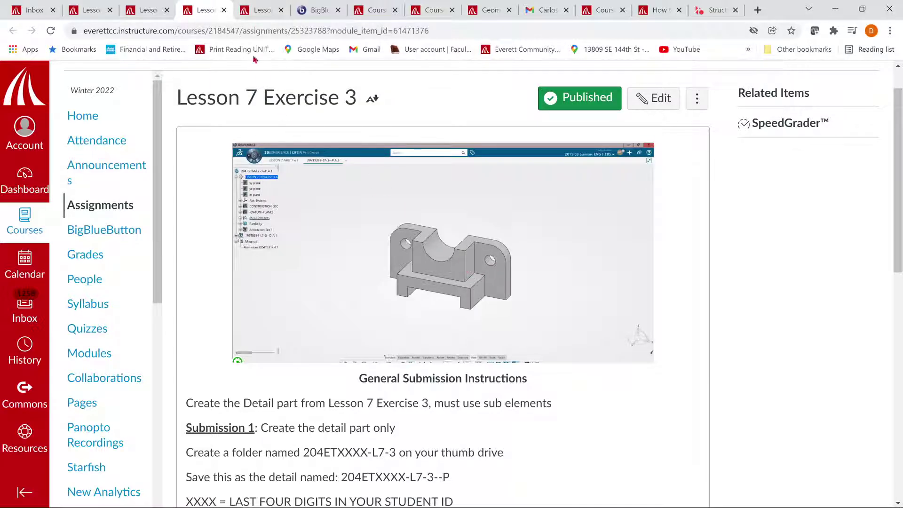
click(264, 6)
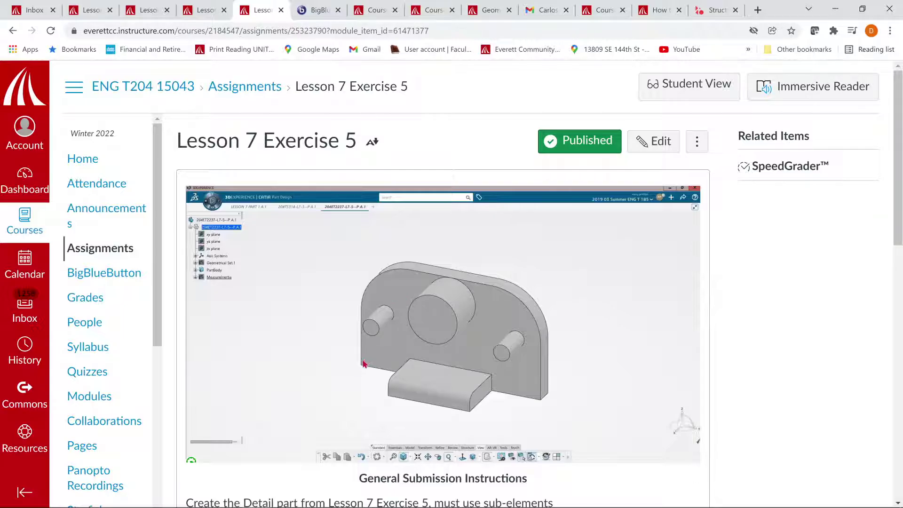
click(196, 4)
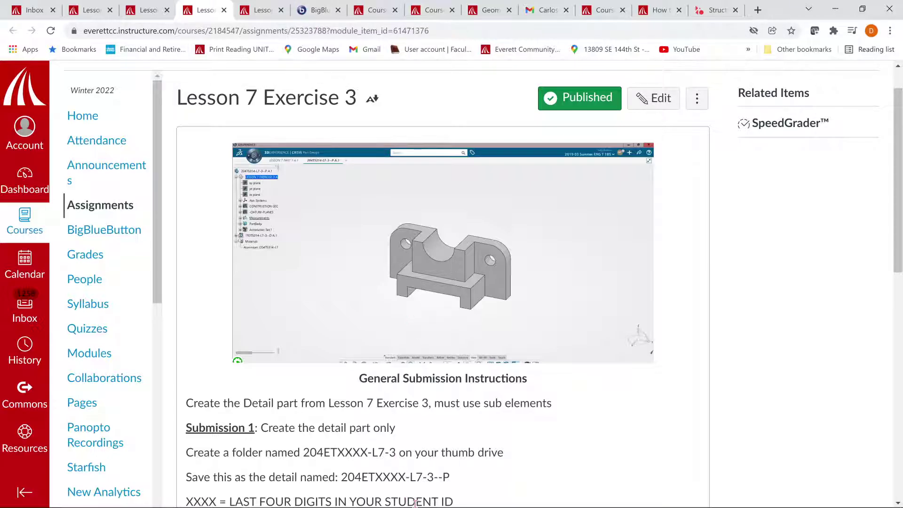
scroll(255, 357, down, 3)
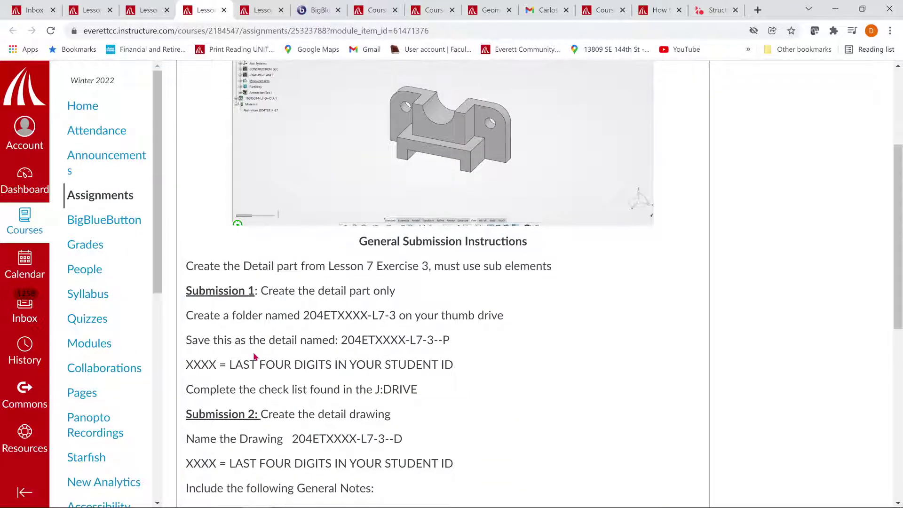
scroll(256, 356, down, 3)
scroll(280, 355, up, 7)
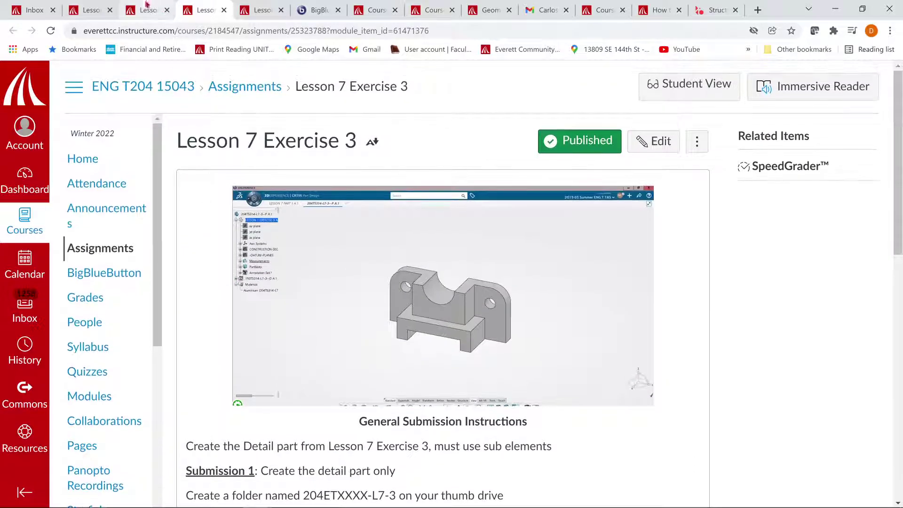
Check the datum location in the assembly assignment, then in 3DEXPERIENCE CATIA start a new axis system with a newly created point as origin
click(91, 9)
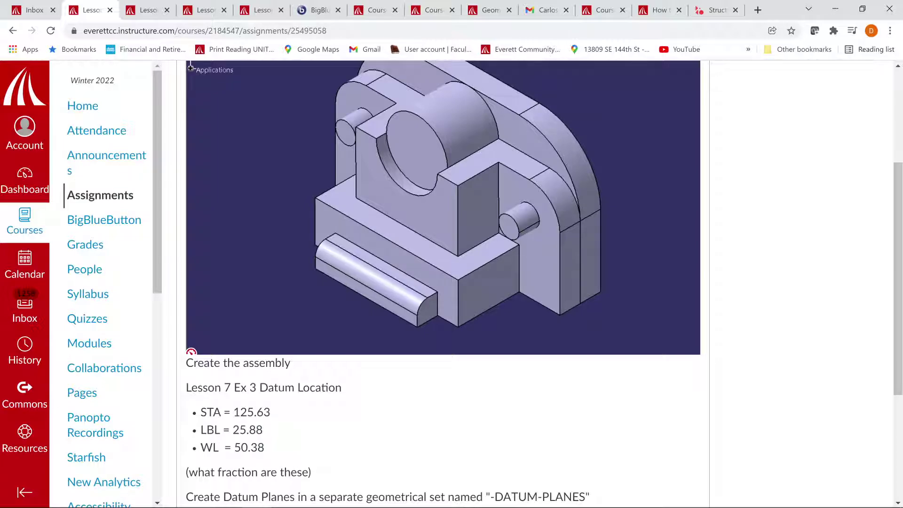
click(518, 503)
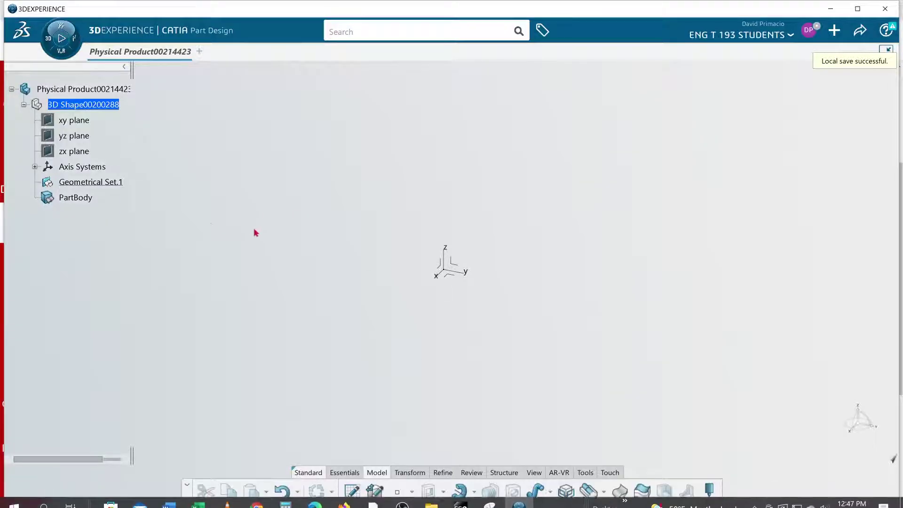
click(35, 167)
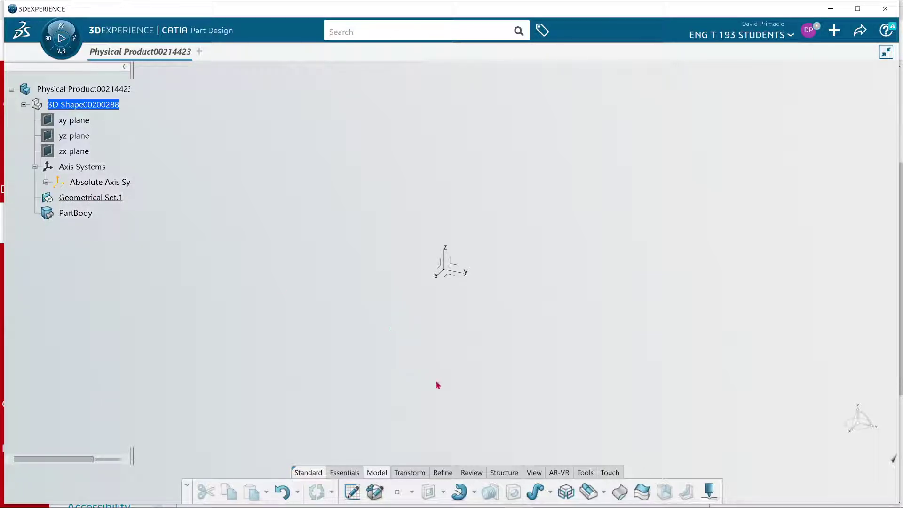
click(346, 470)
click(287, 482)
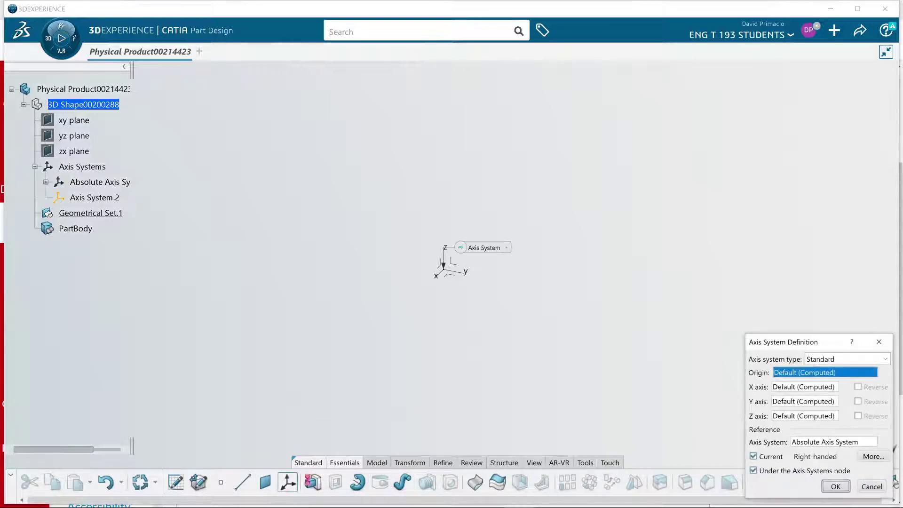
right_click(784, 375)
mouse_move(791, 387)
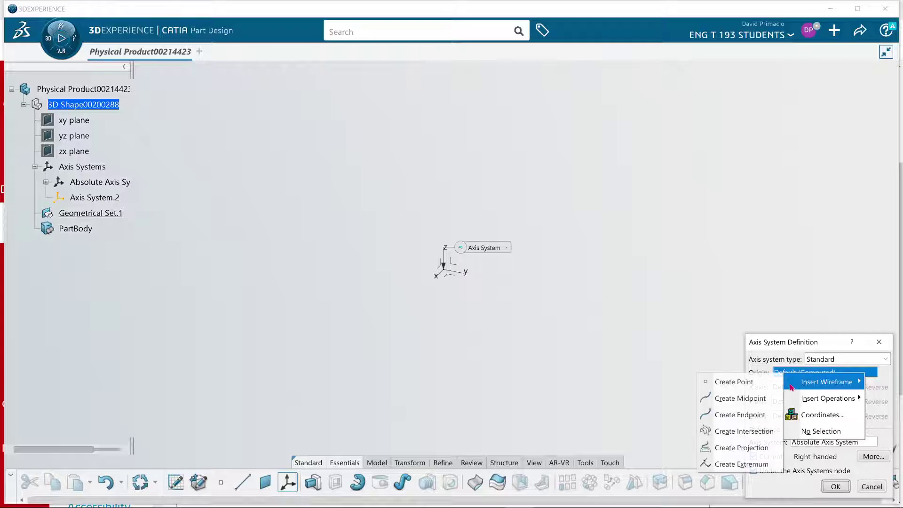
click(733, 381)
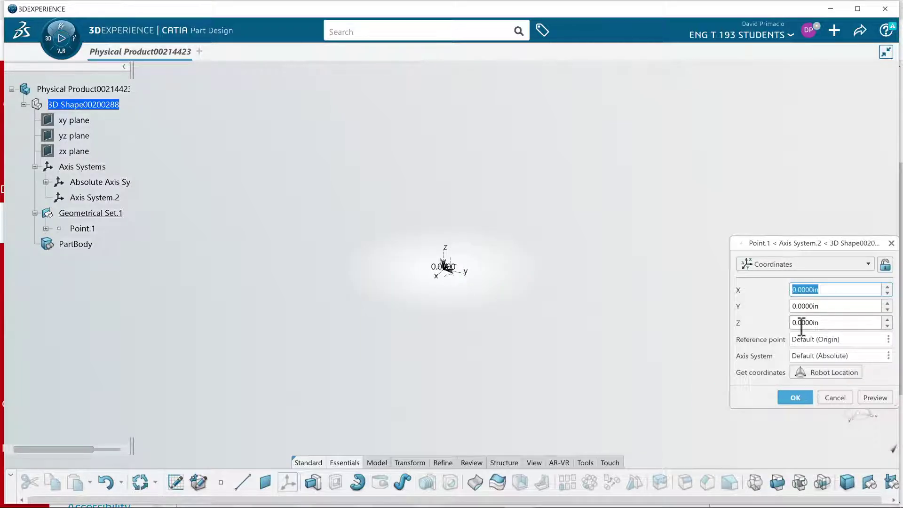
Set the origin point's X coordinate to 125+5/8 in and its Y coordinate to 25+7/8 in, per the assignment's STA and LBL values
text(125.+5/8)
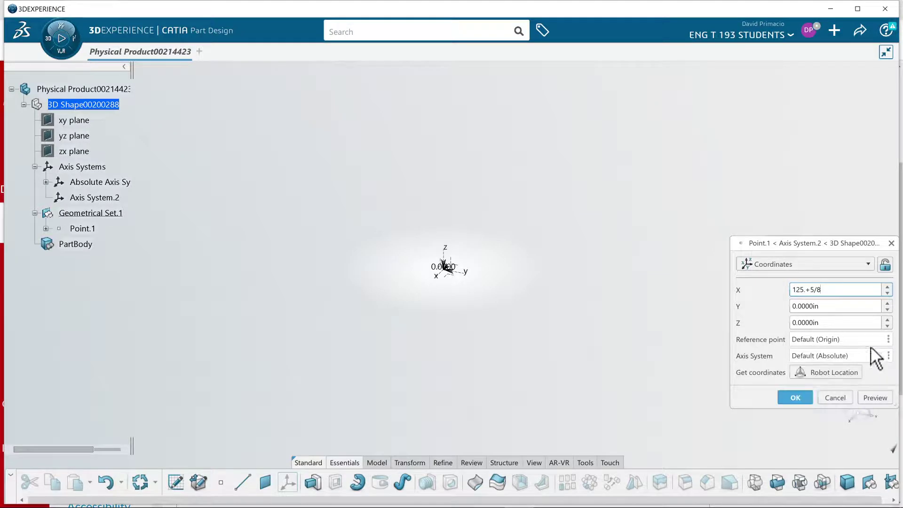
key(Tab)
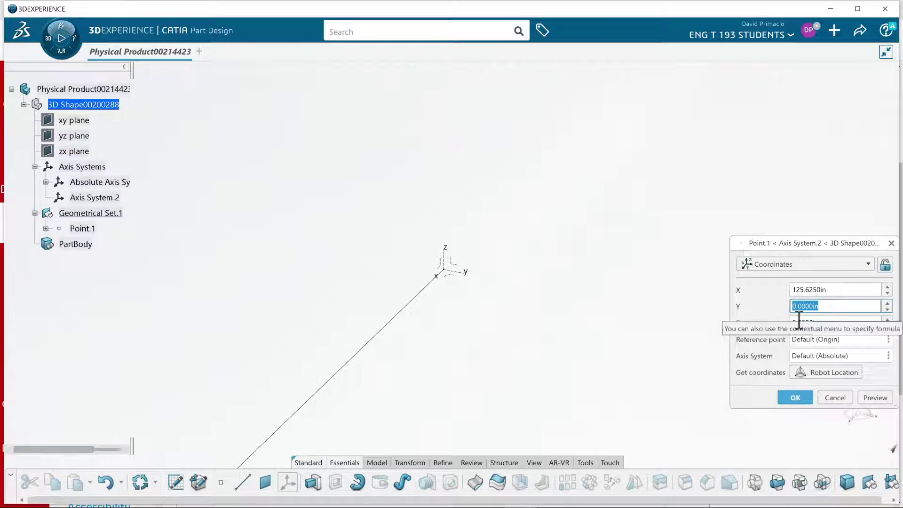
key(alt+Tab)
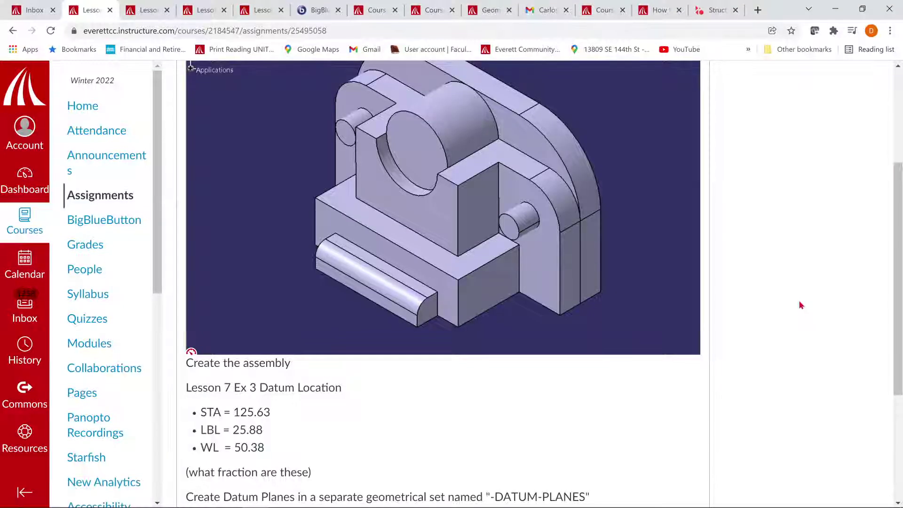
key(alt+Tab)
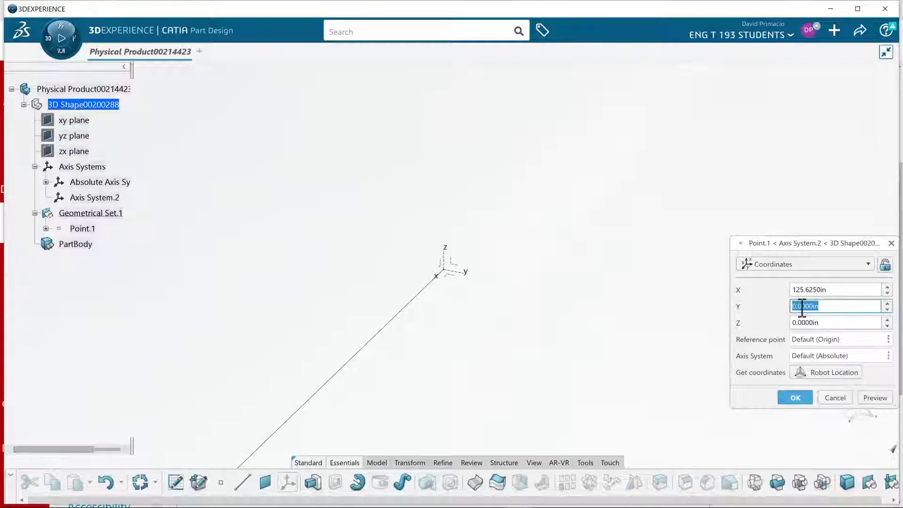
text(25+)
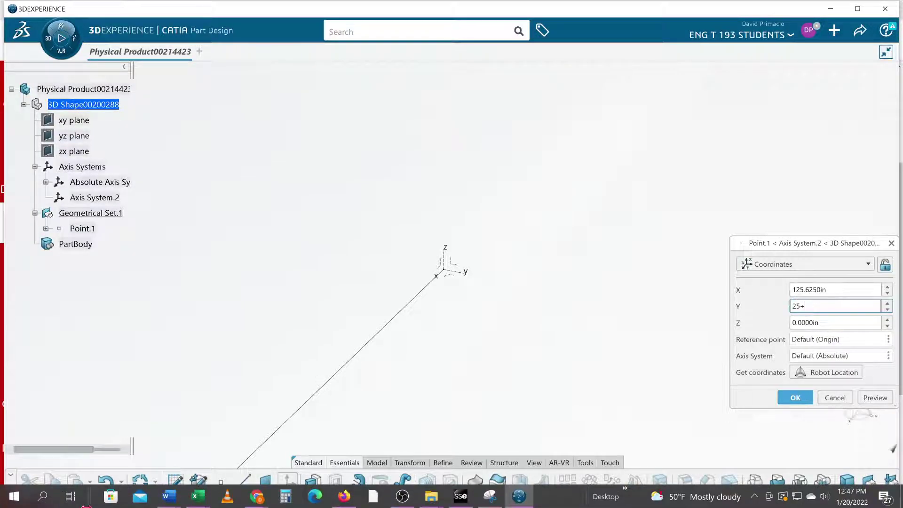
text(7/8)
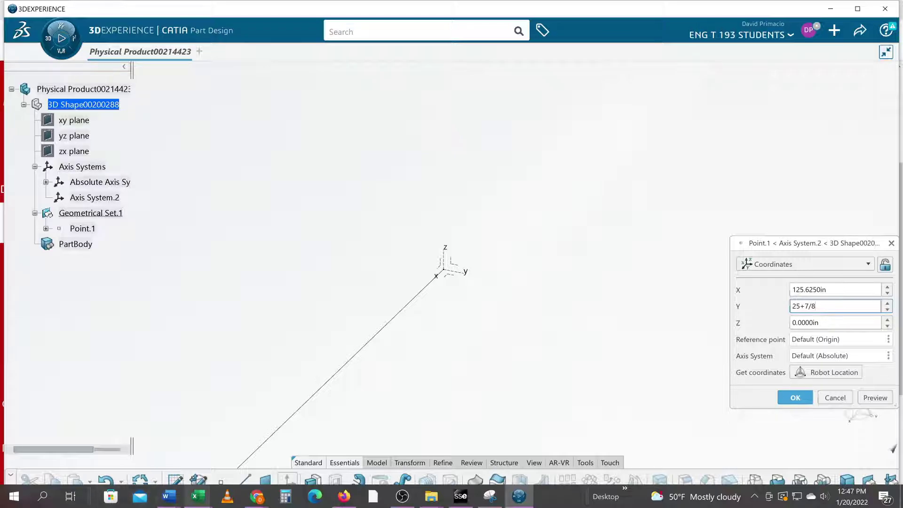
mouse_move(198, 496)
key(Tab)
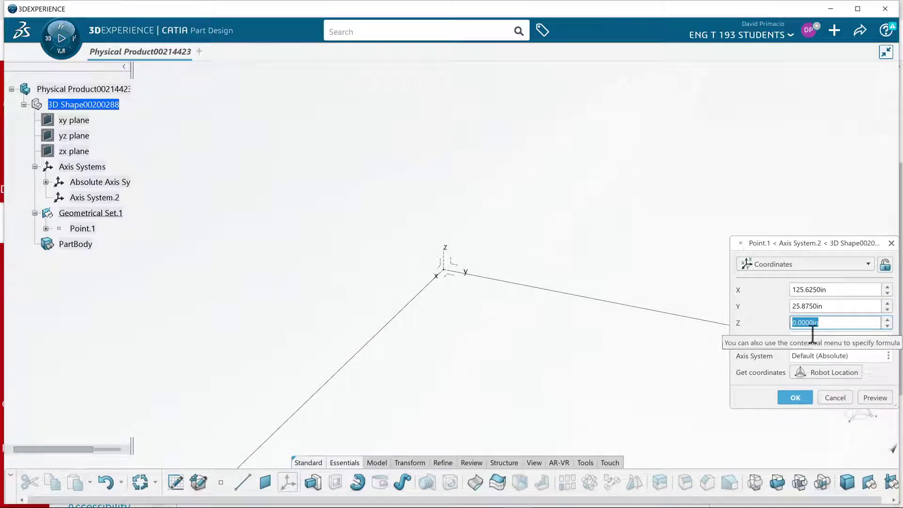
Set the origin point's Z coordinate to 50.375 in from the assignment's WL value and finish creating the axis system
key(alt+Tab)
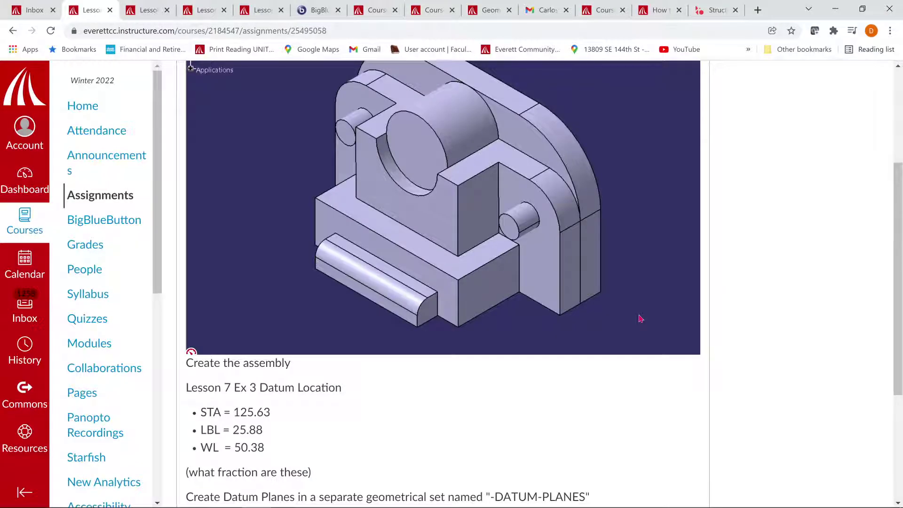
key(alt+Tab)
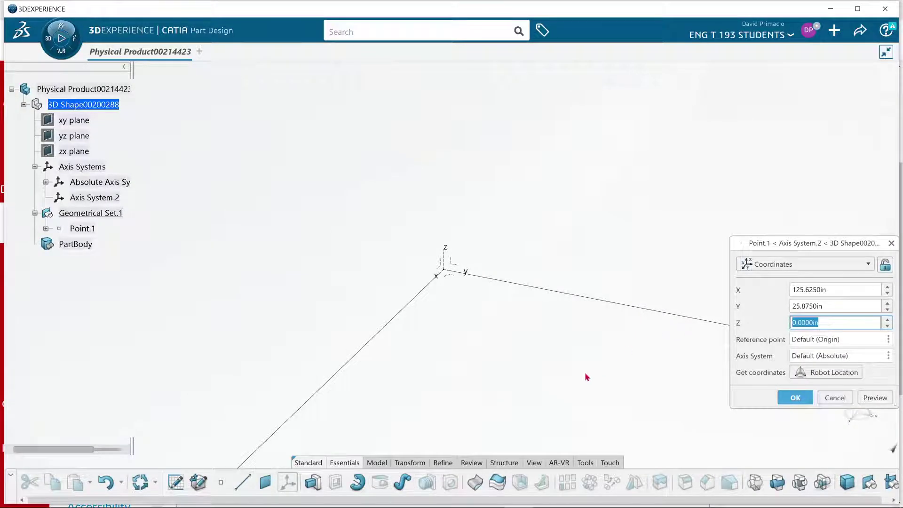
text(50.375)
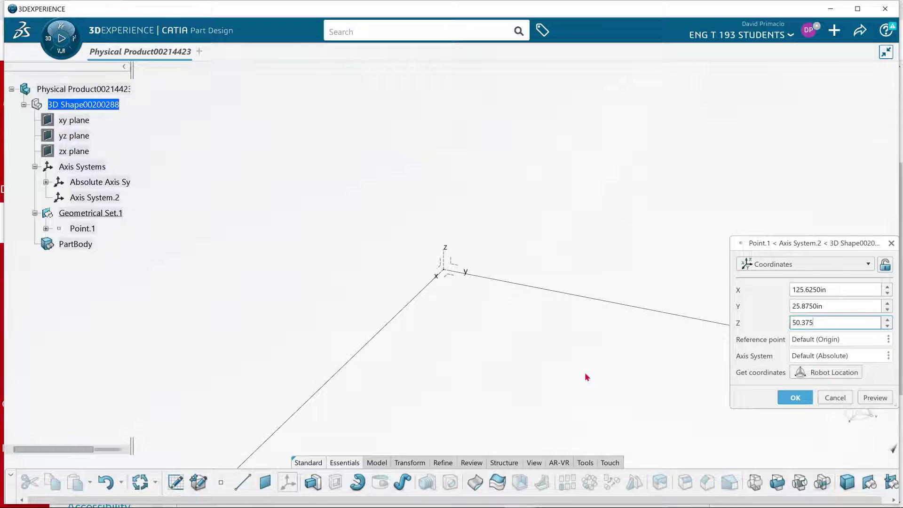
key(Tab)
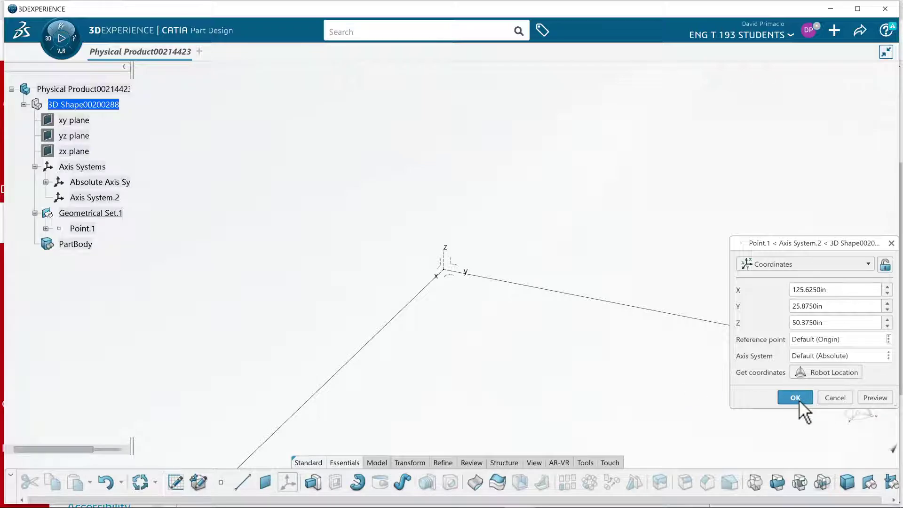
click(46, 229)
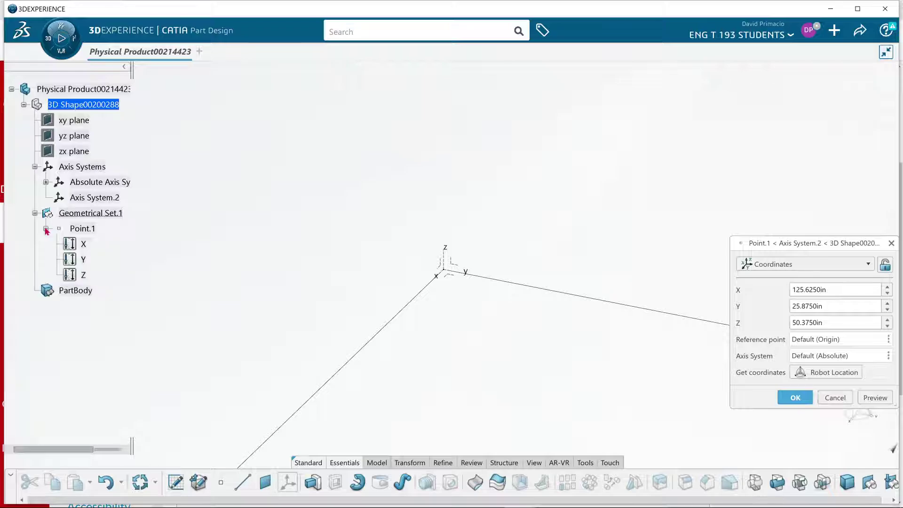
click(793, 398)
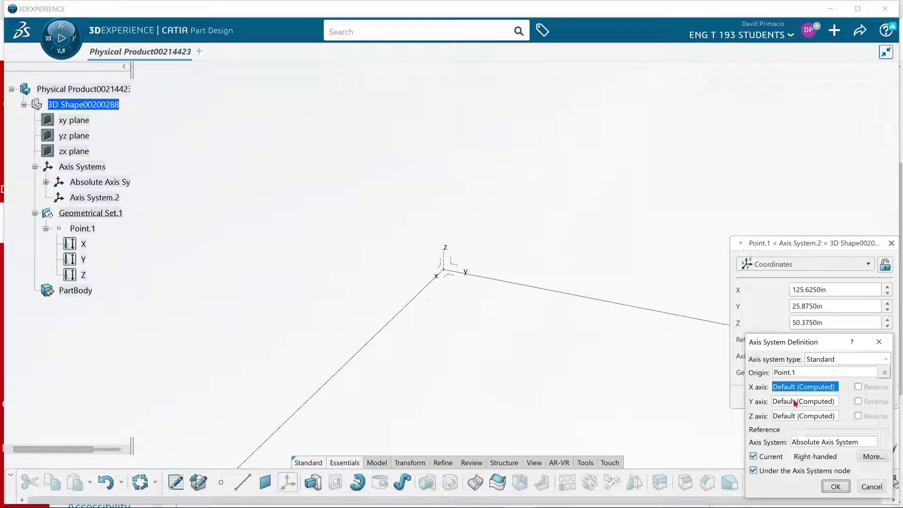
click(835, 486)
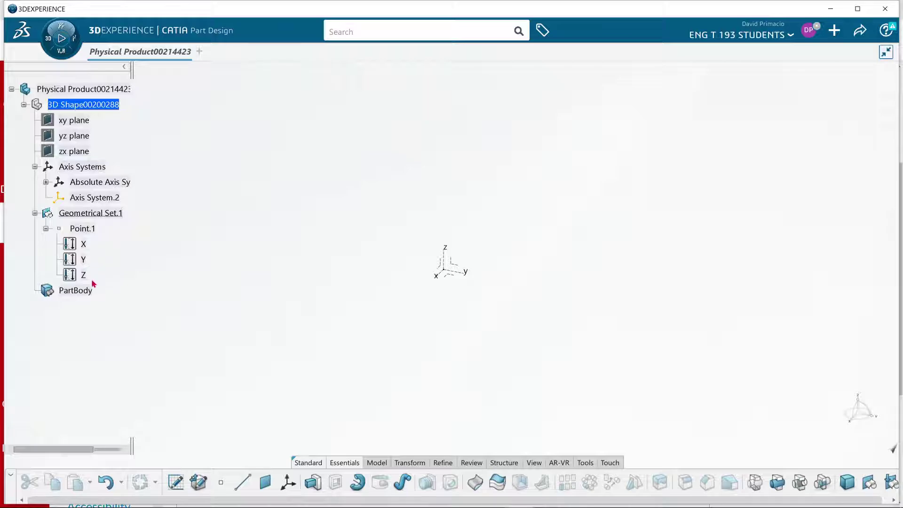
In the common preferences for 3D shape display, enable expanding sketch-based feature nodes at creation
click(799, 30)
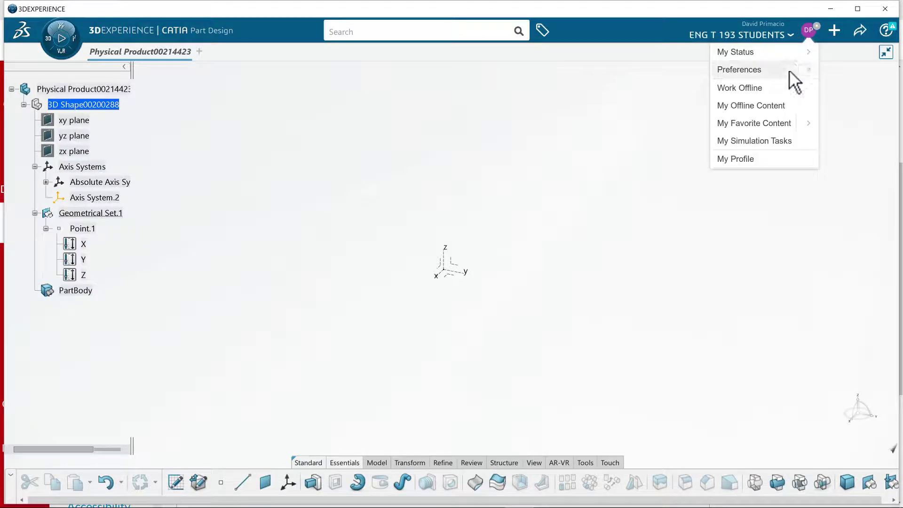
click(761, 75)
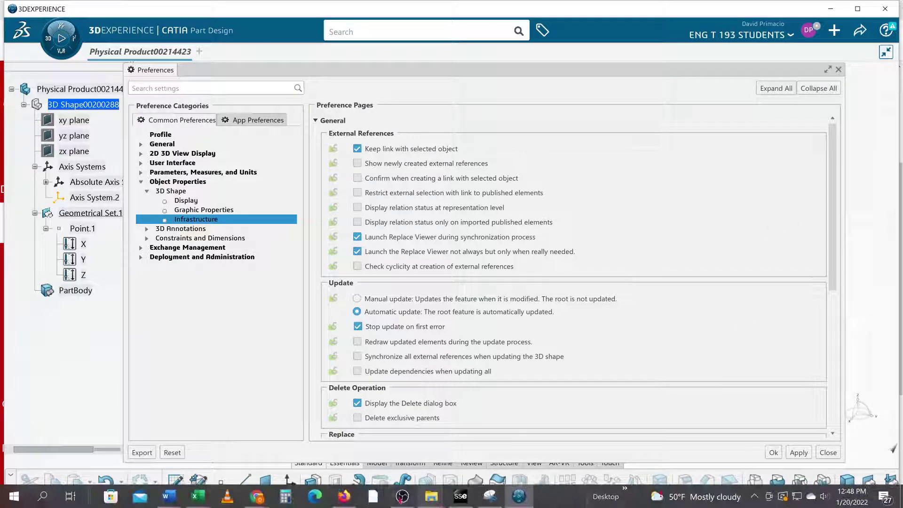
click(402, 497)
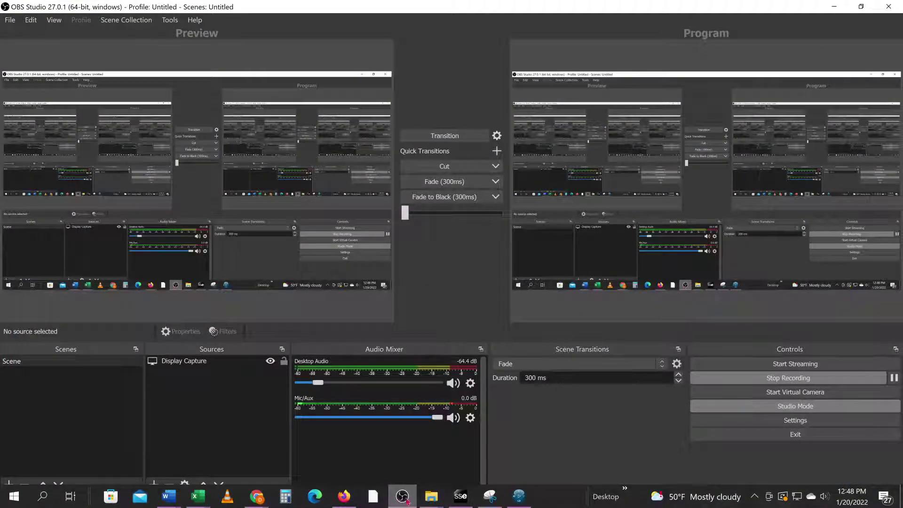
key(alt+Tab)
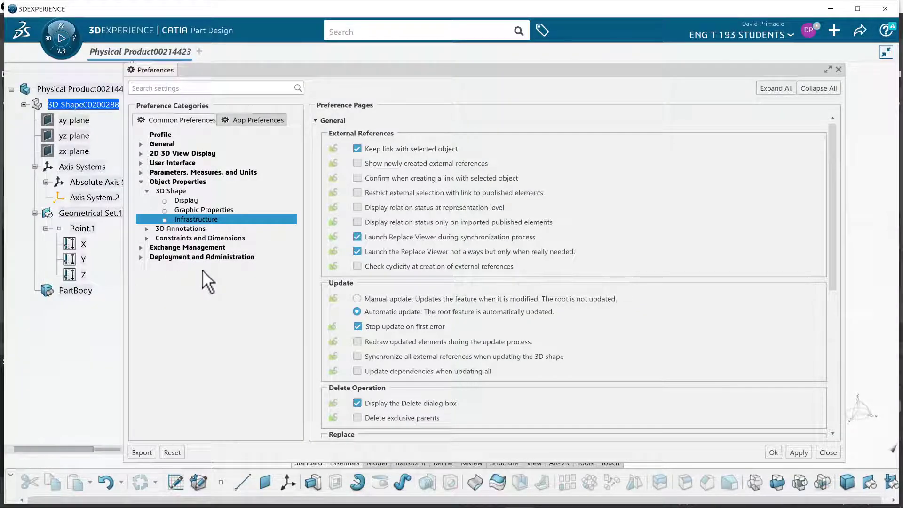
click(199, 173)
click(199, 200)
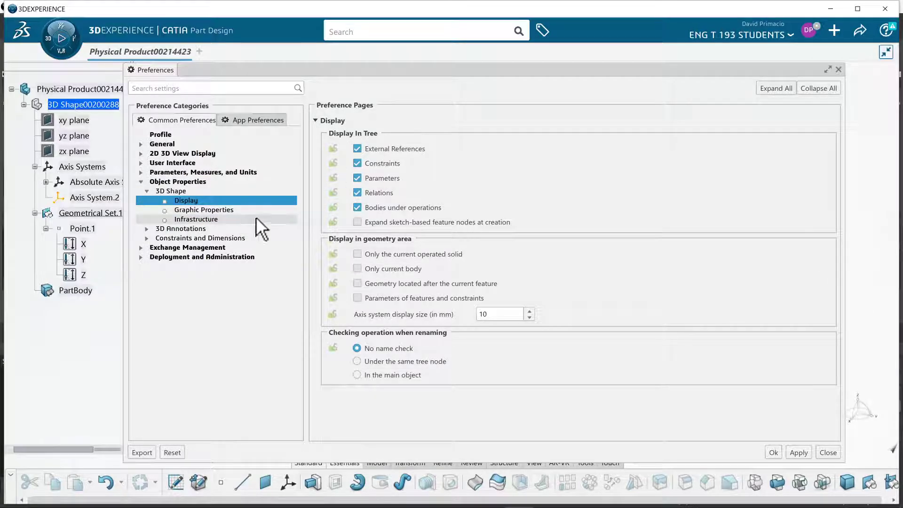
click(358, 221)
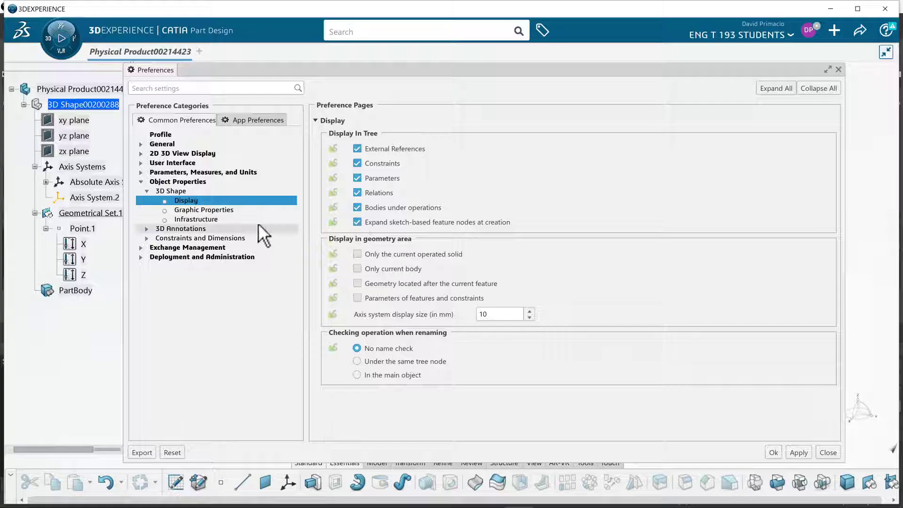
Review the graphic and infrastructure preferences, and enable Display values and Display formulas for the parameters tree view
click(213, 210)
scroll(320, 244, down, 5)
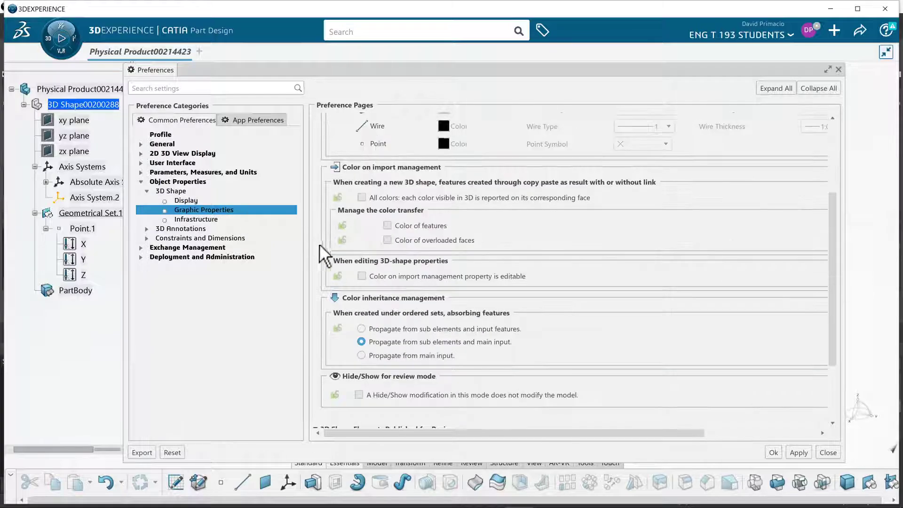
click(196, 219)
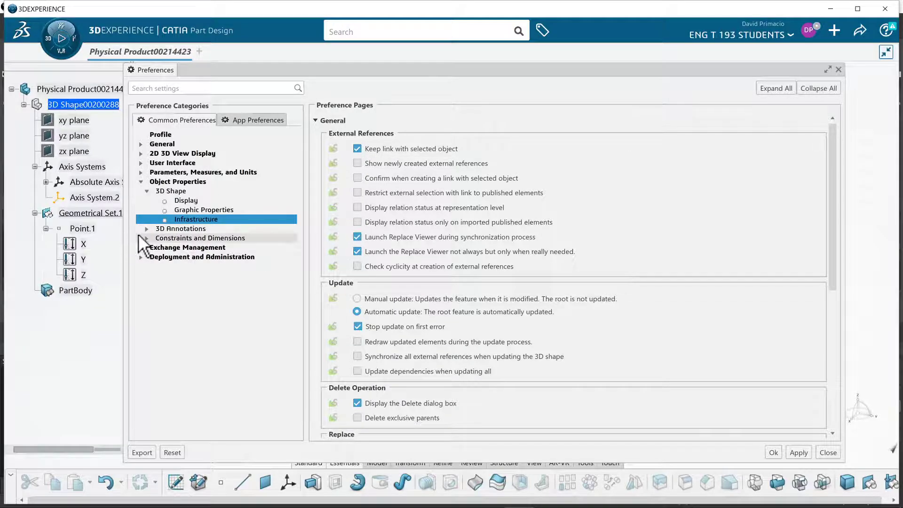
click(141, 172)
click(179, 181)
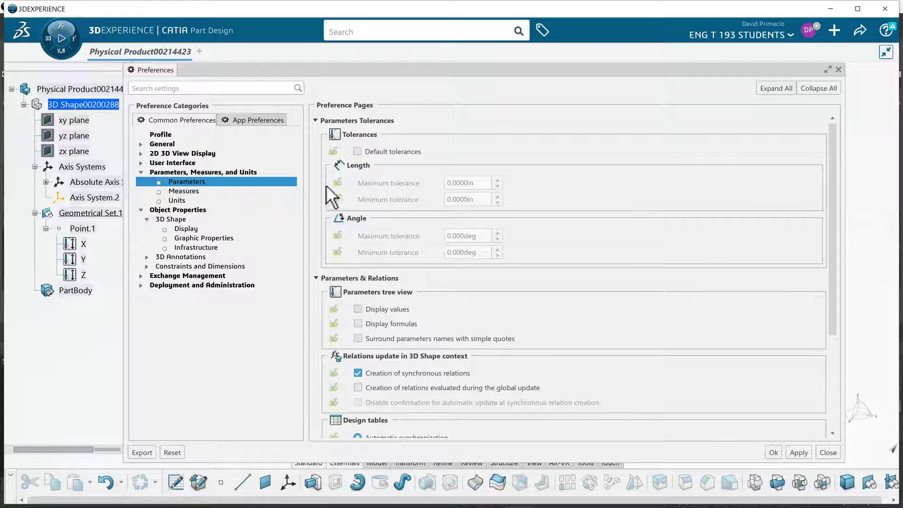
click(400, 309)
click(403, 323)
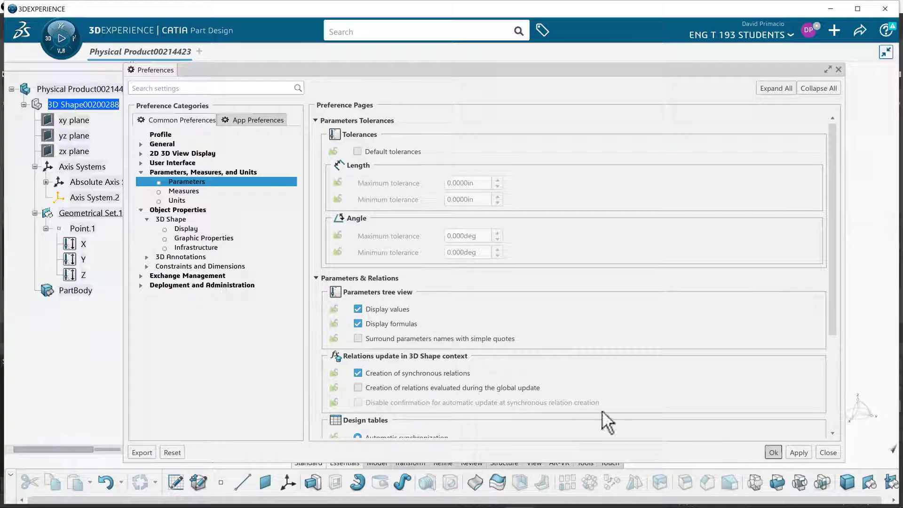
Reopen the preferences and set the measure text font to CATIA Symbols
click(813, 30)
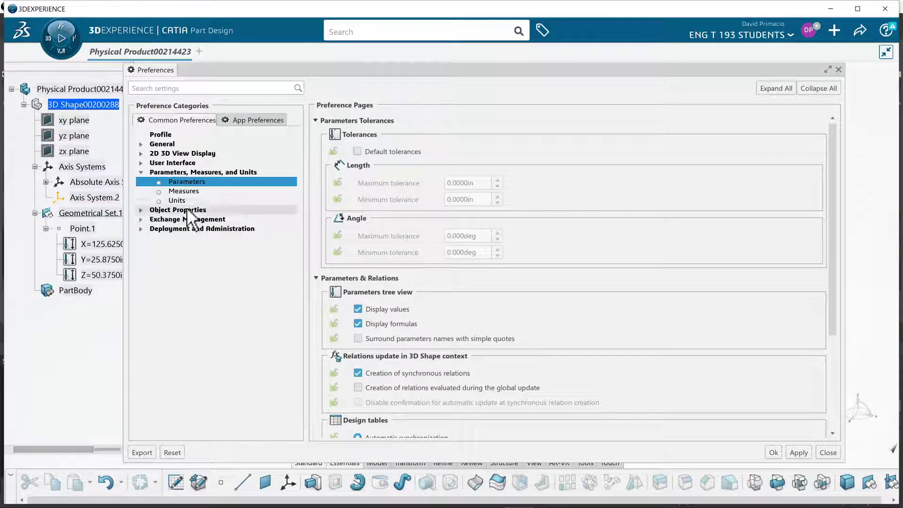
click(185, 193)
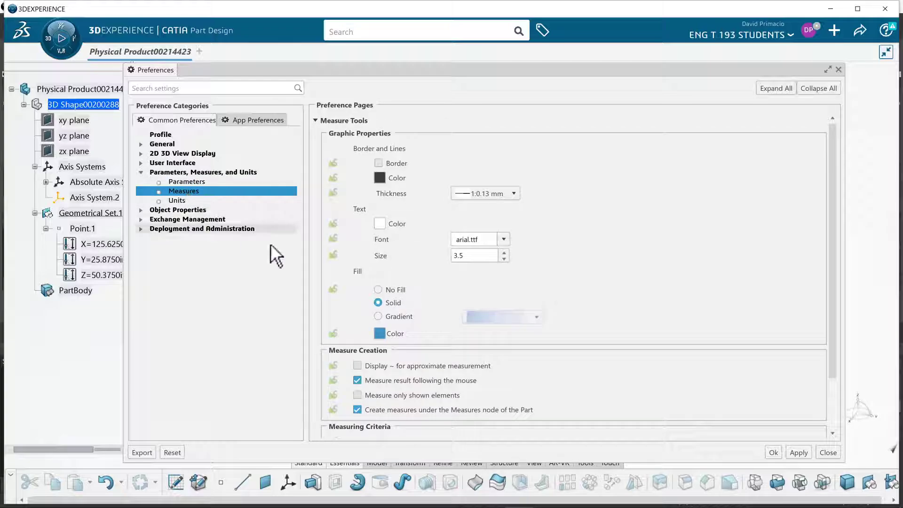
click(502, 239)
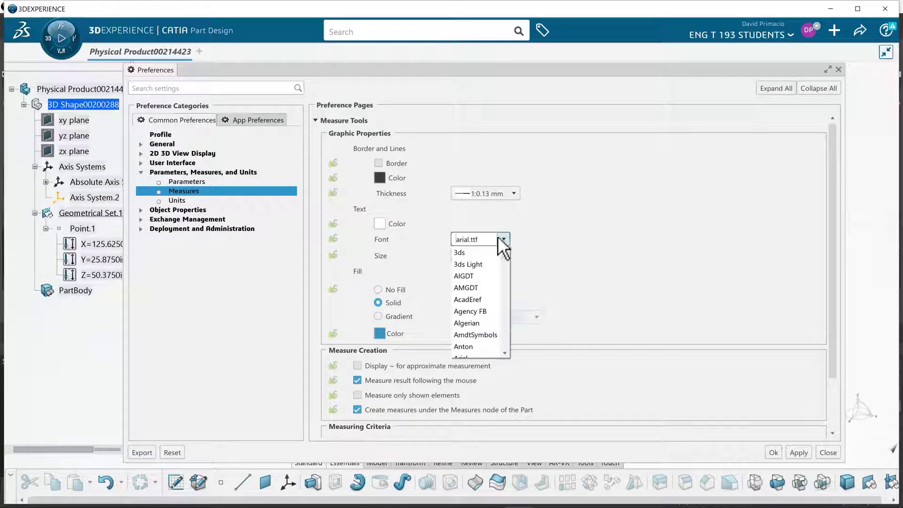
scroll(486, 311, down, 5)
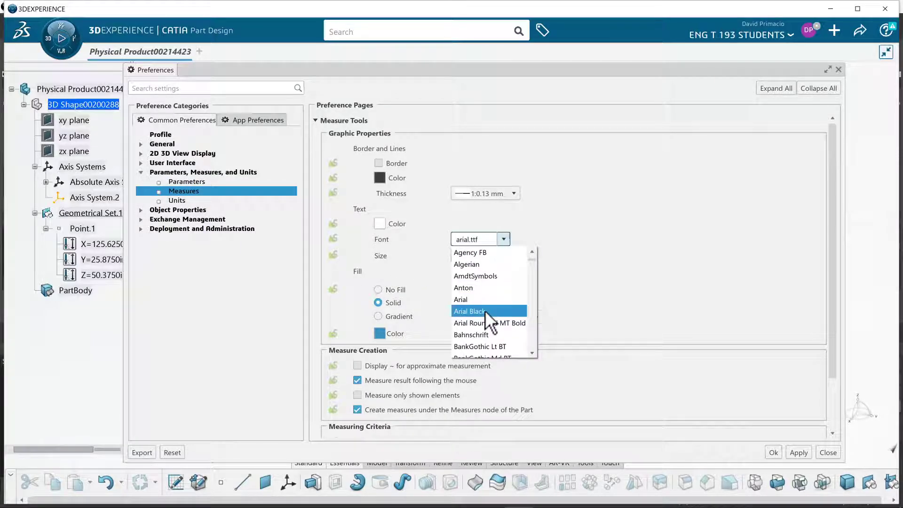
scroll(484, 310, down, 3)
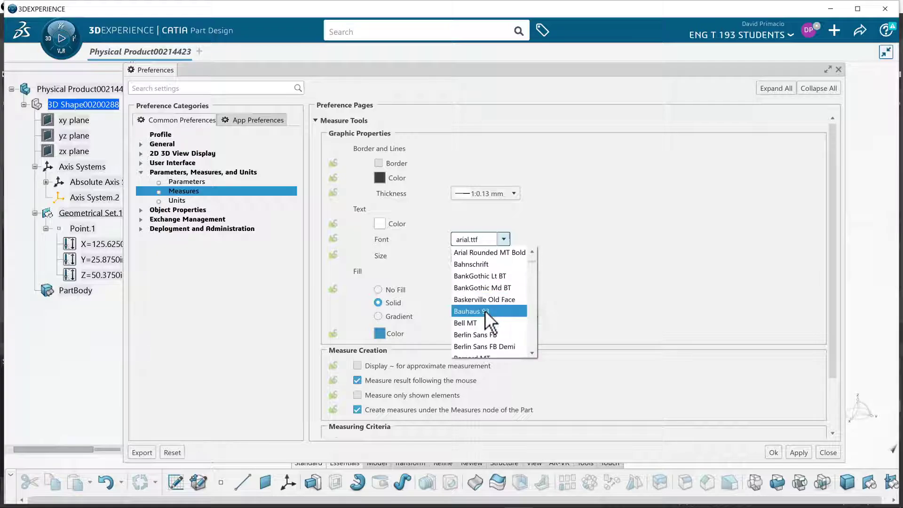
scroll(484, 310, down, 8)
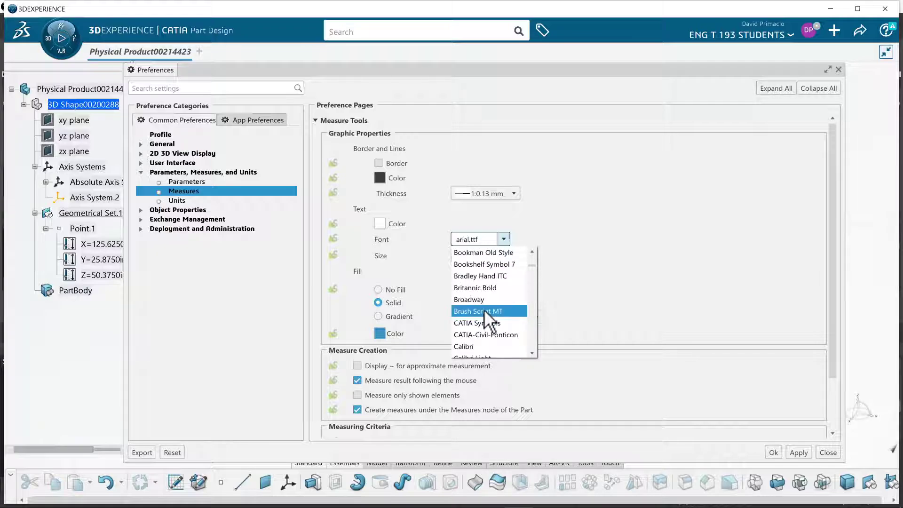
click(490, 325)
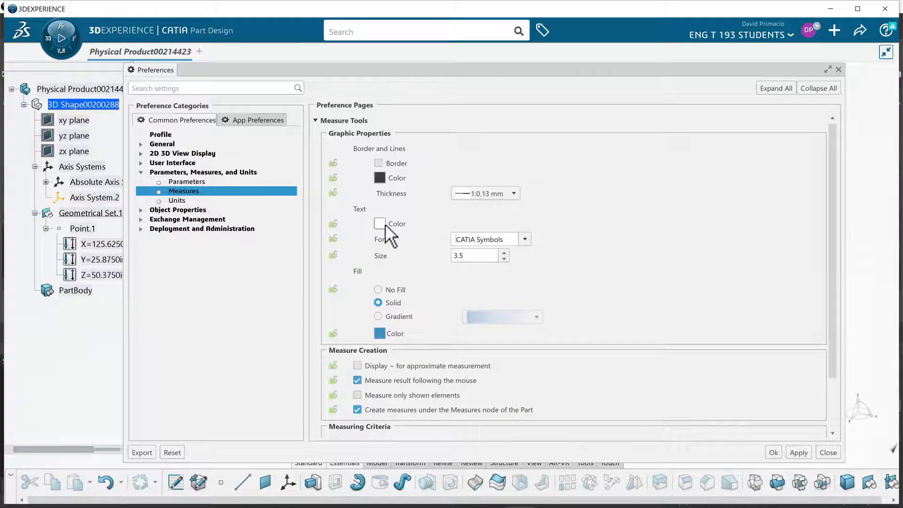
scroll(410, 271, down, 3)
scroll(410, 272, up, 3)
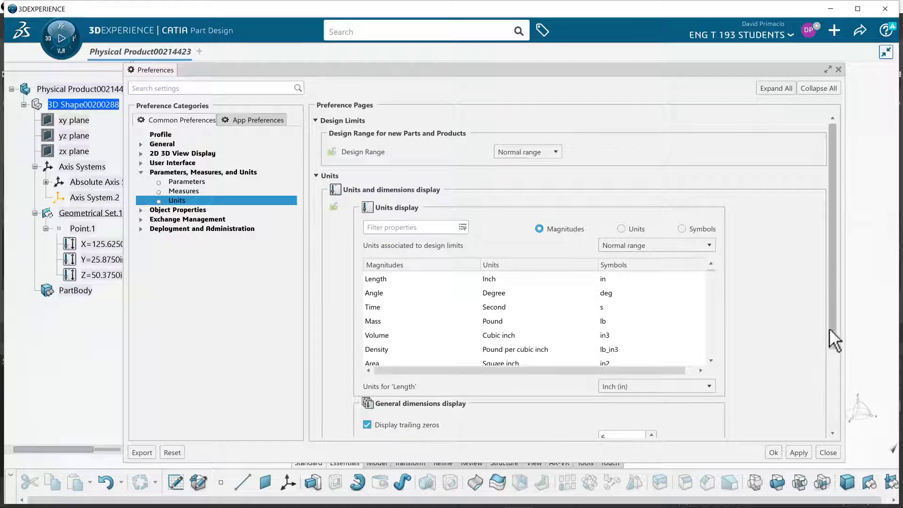
Review the magnitude units and length decimal display settings, and accept the preferences
drag(830, 329, 830, 403)
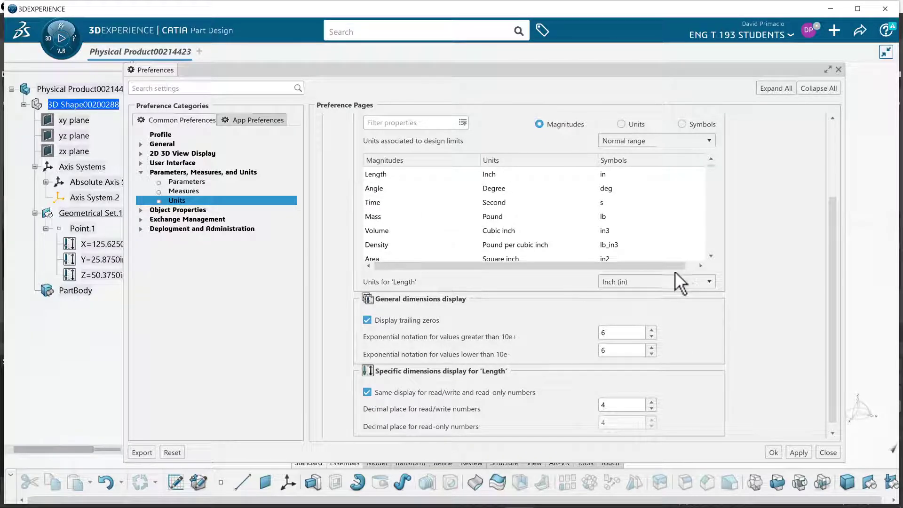
scroll(709, 253, down, 3)
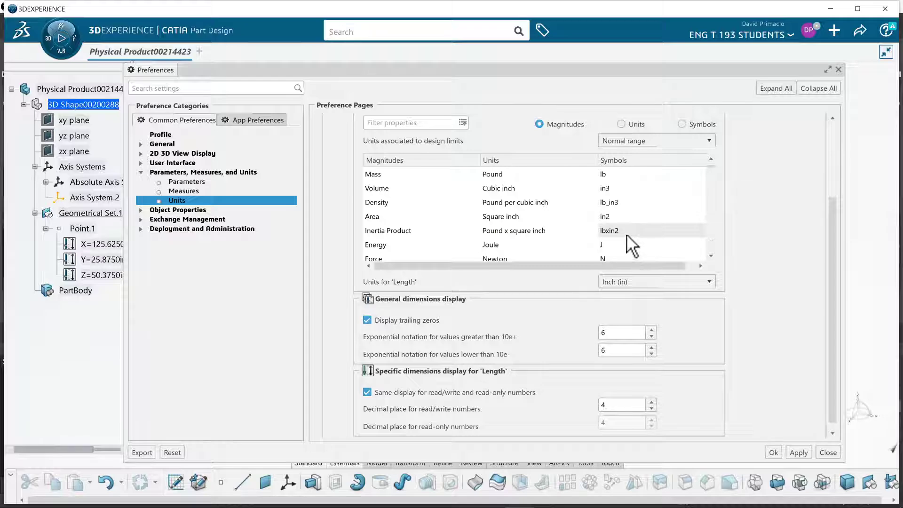
scroll(611, 252, down, 5)
scroll(591, 258, down, 5)
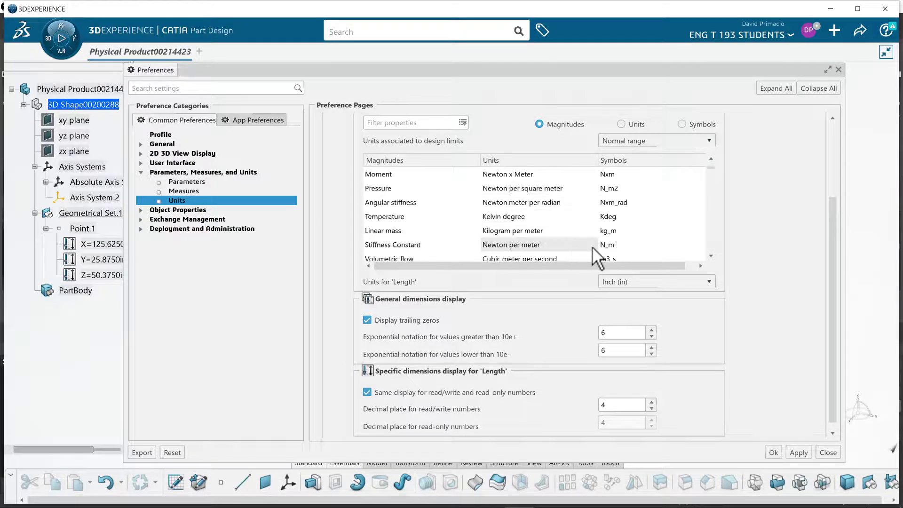
scroll(591, 247, down, 2)
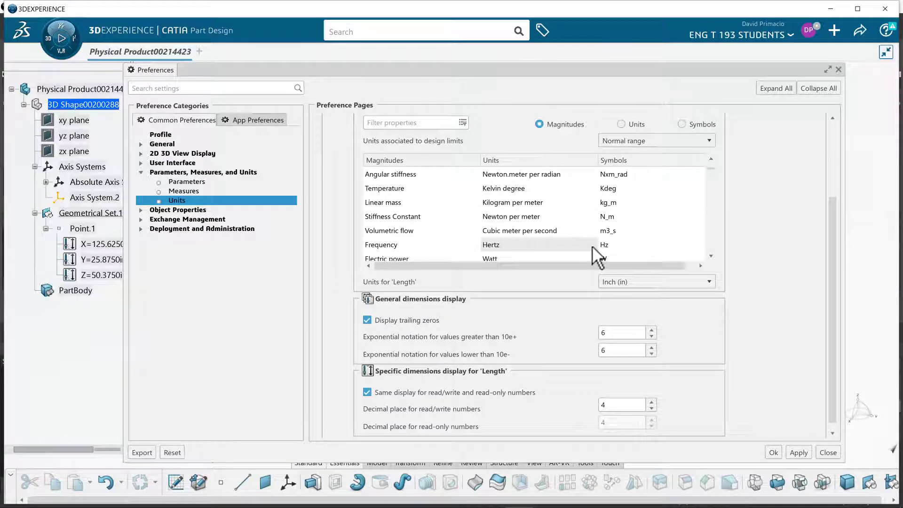
scroll(592, 247, down, 3)
scroll(588, 238, down, 5)
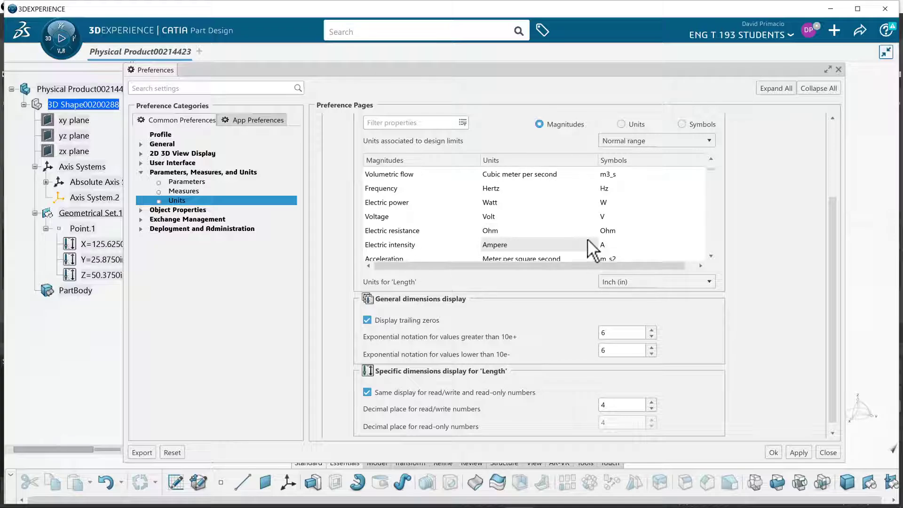
scroll(588, 239, down, 1)
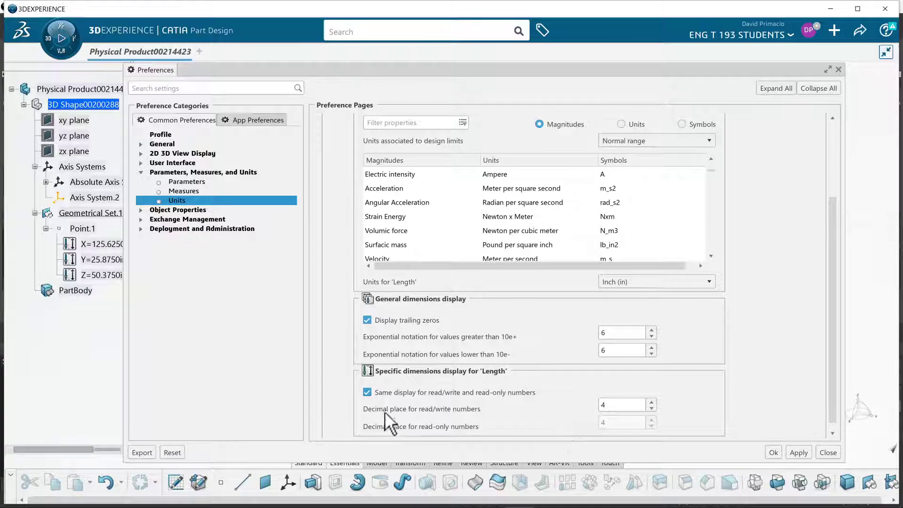
click(773, 451)
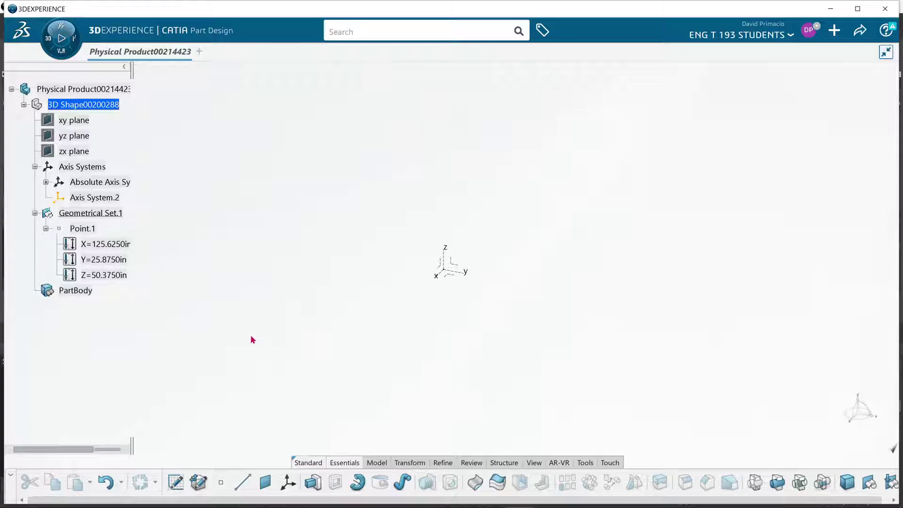
Rename the new axis system as LOCAL_AXIS in its feature properties
right_click(99, 197)
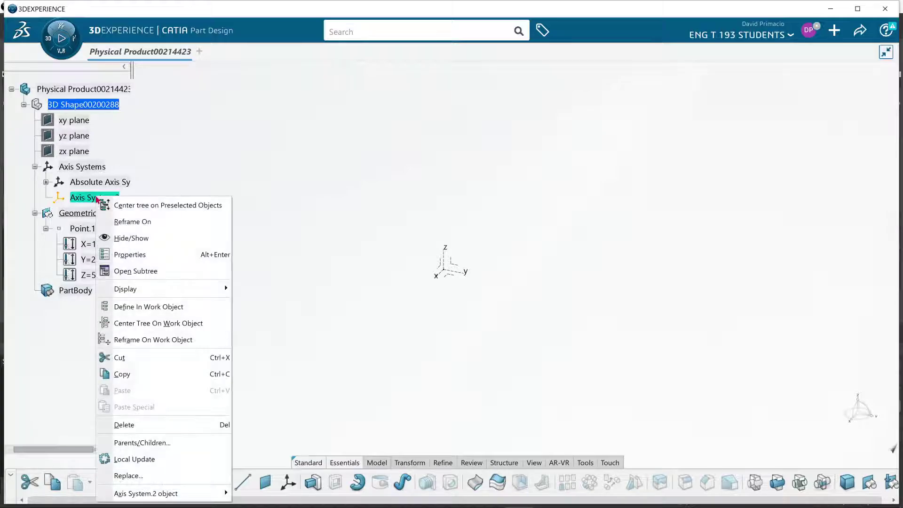
click(128, 253)
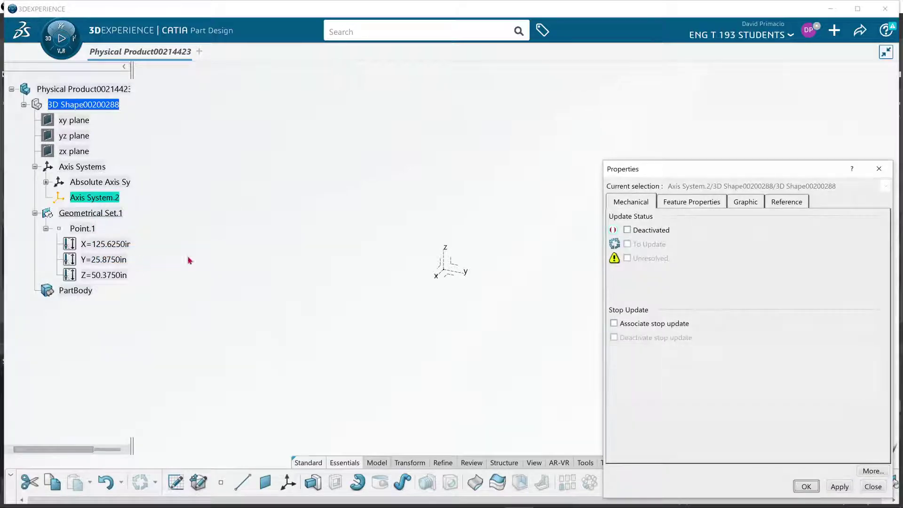
click(722, 207)
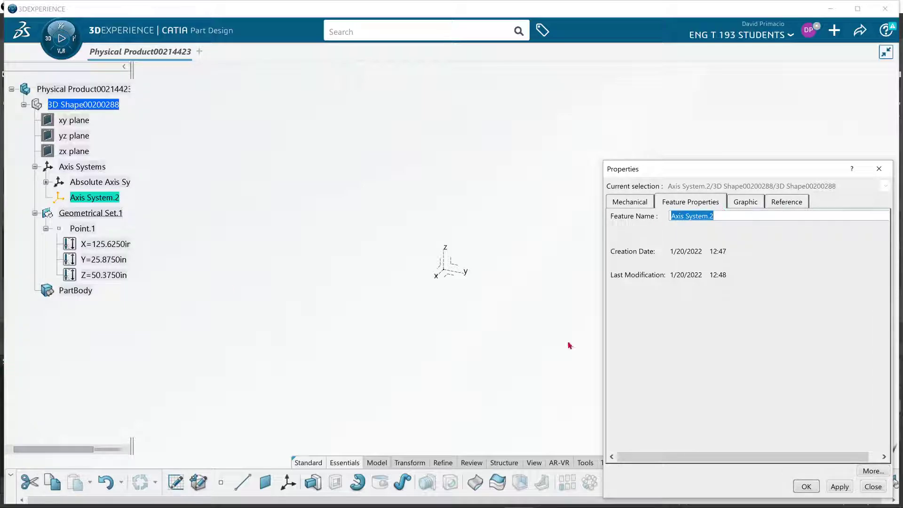
key(Caps_Lock)
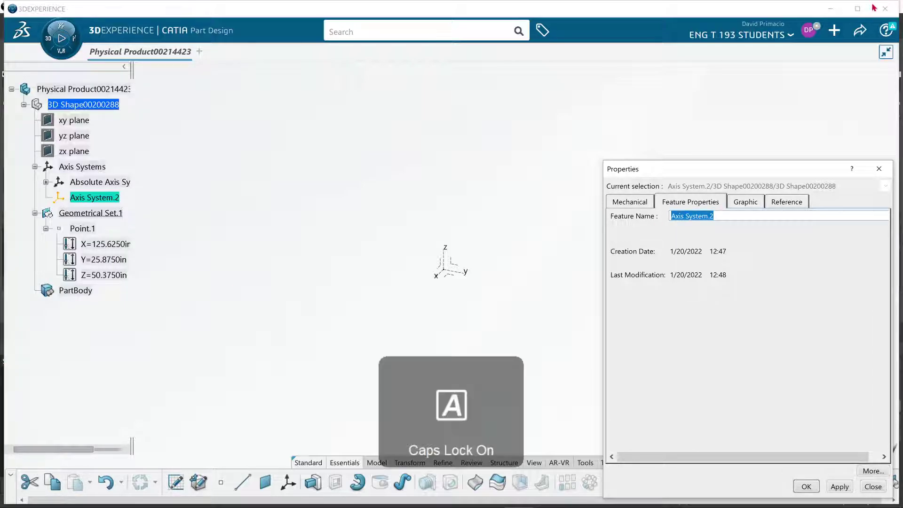
text(LOC)
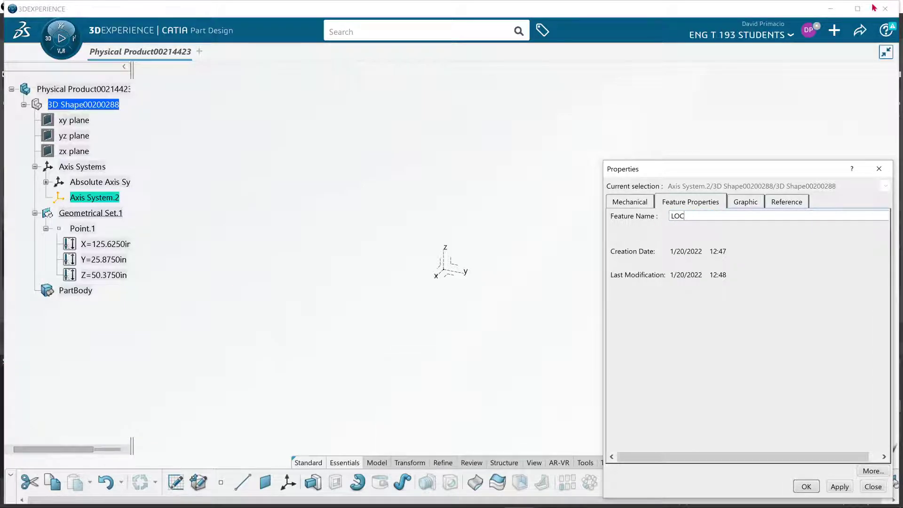
text(KAAL_AXIS)
key(Return)
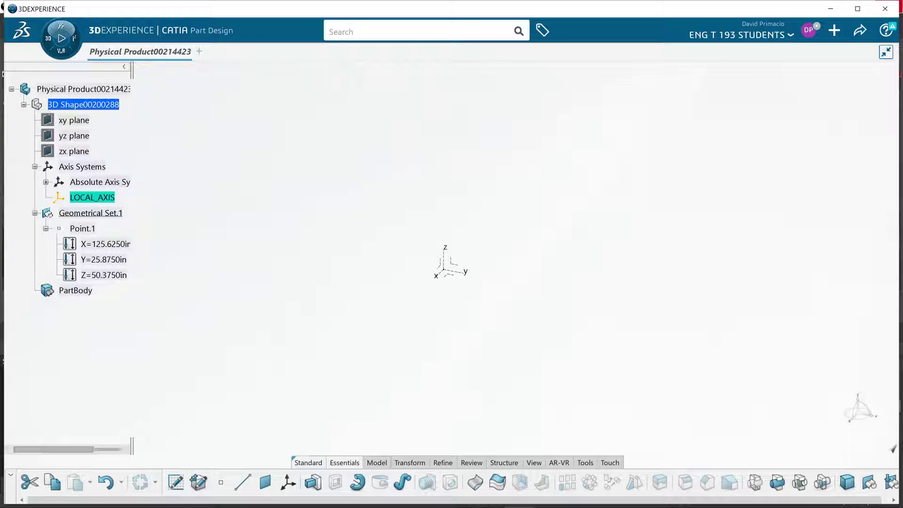
Hide the absolute axis system and fit the view to the local axis system
right_click(123, 186)
click(148, 227)
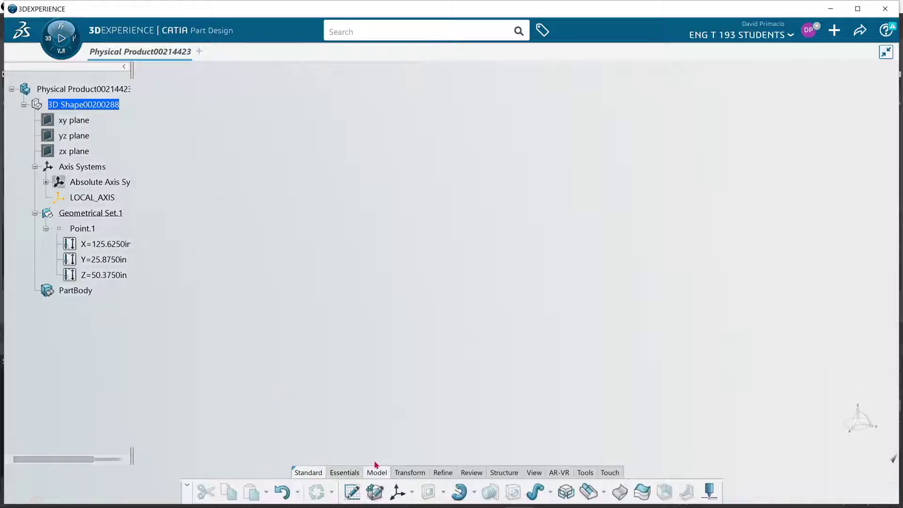
click(536, 470)
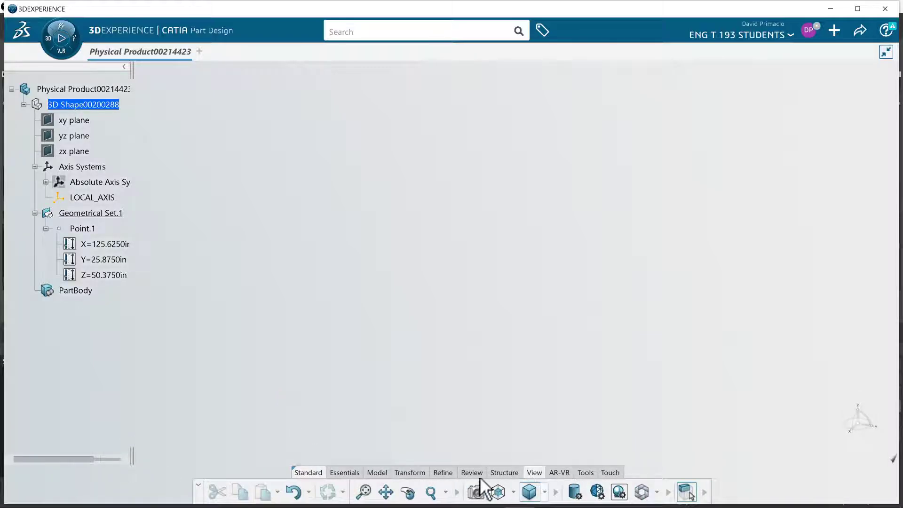
click(365, 491)
Start a sketch on the YZ plane of LOCAL_AXIS
click(468, 285)
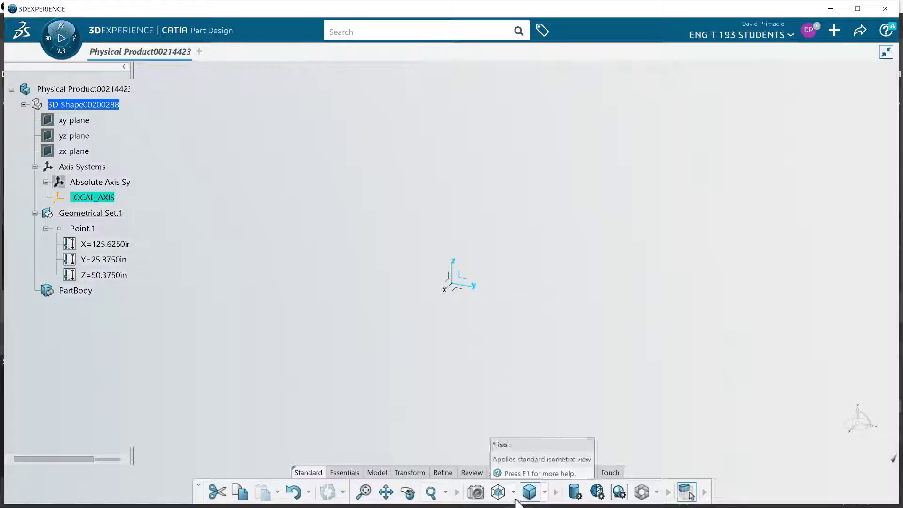
click(468, 281)
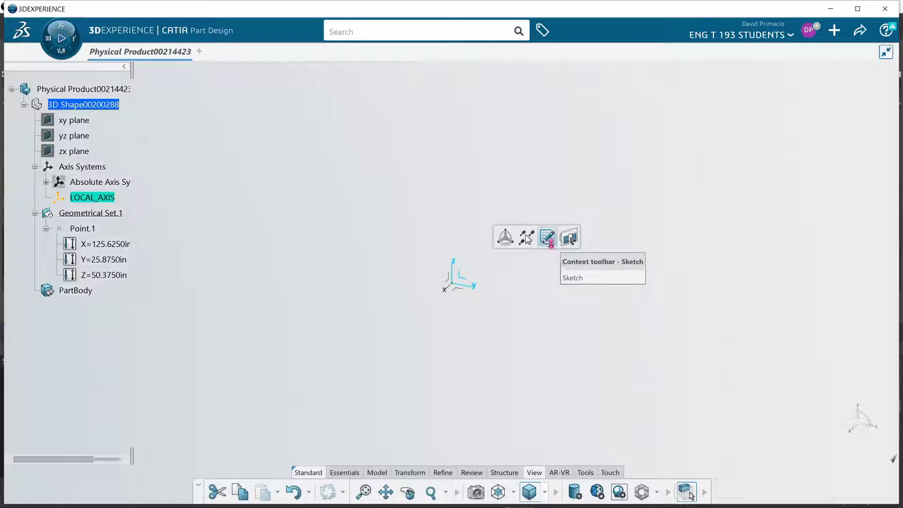
click(552, 243)
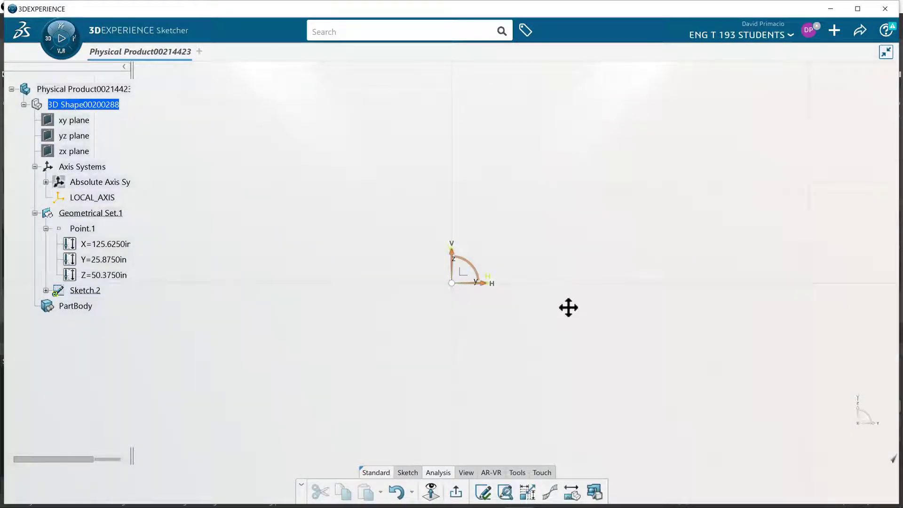
middle_drag(538, 233, 409, 330)
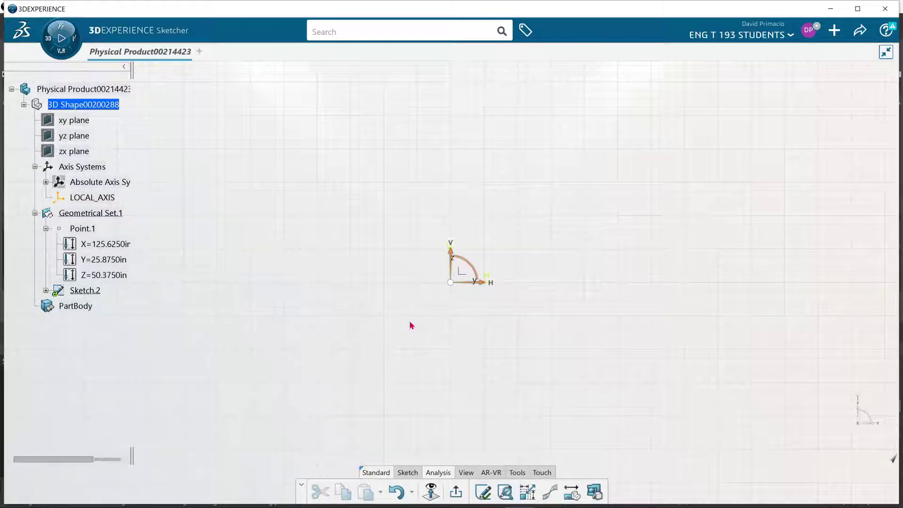
Sketch a rectangle about 5.5 by 2.5 in with its lower-left corner at H 2, V 1 in
click(408, 472)
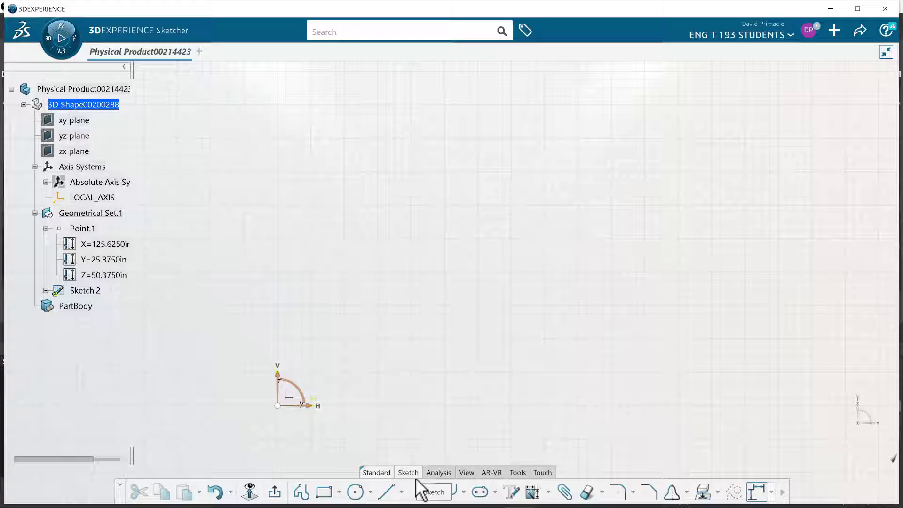
click(323, 495)
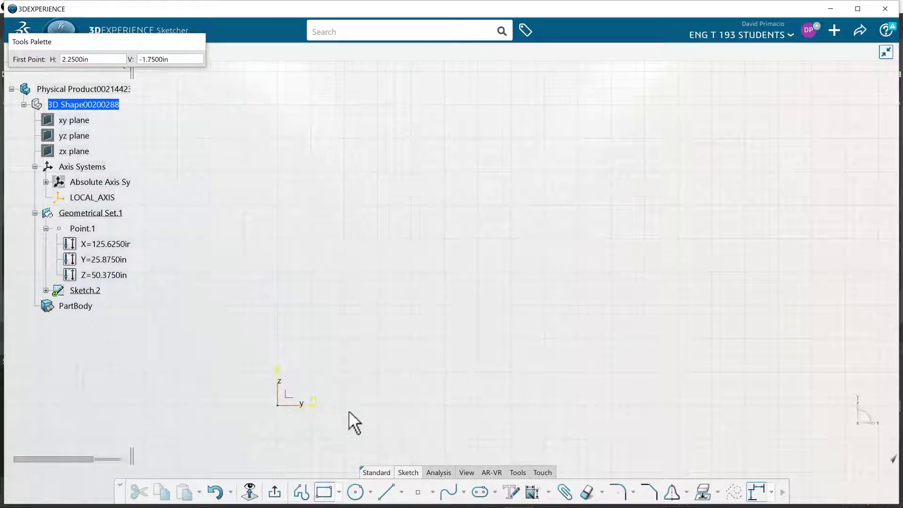
click(344, 372)
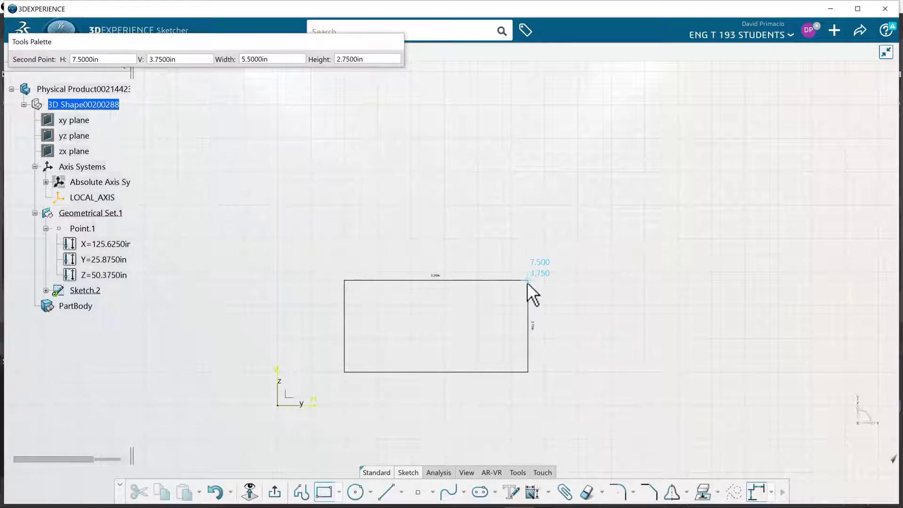
click(527, 288)
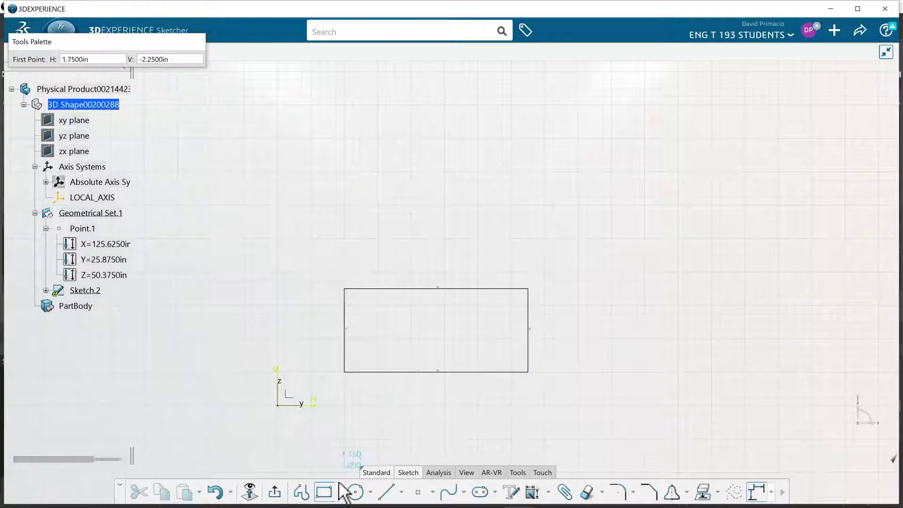
click(323, 491)
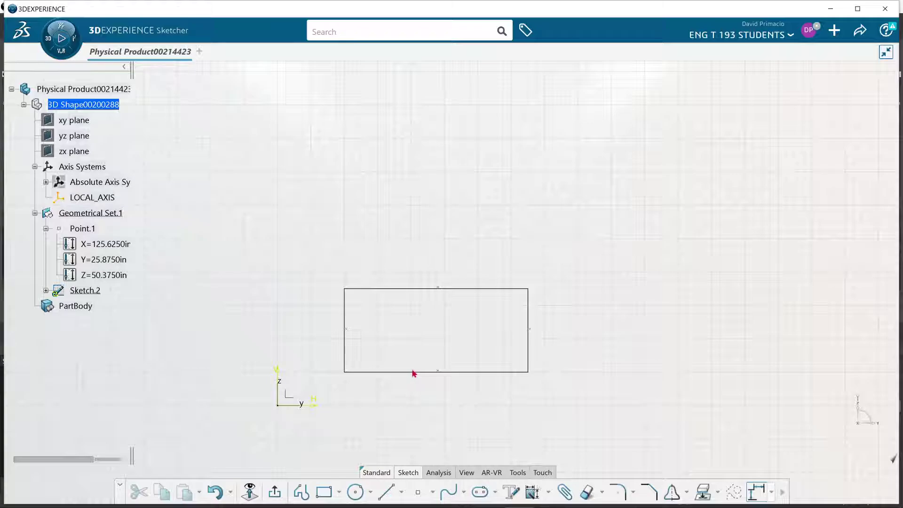
click(324, 491)
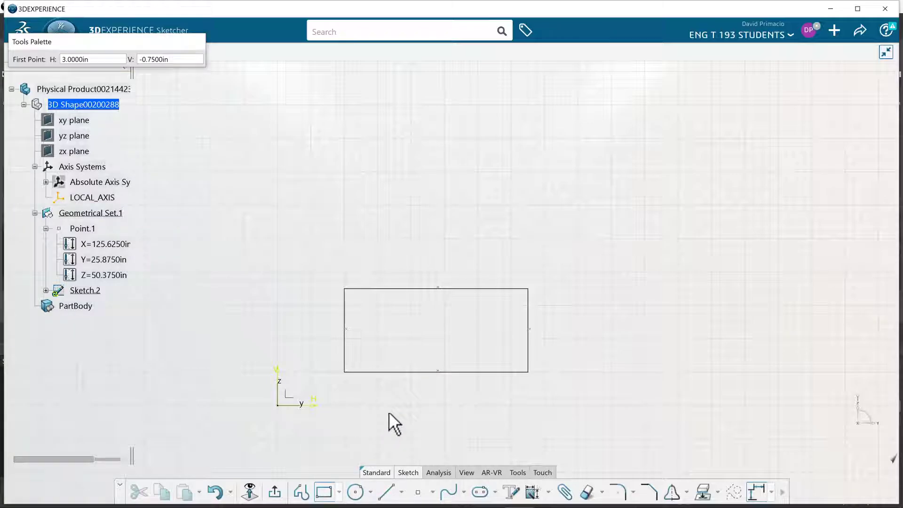
click(411, 373)
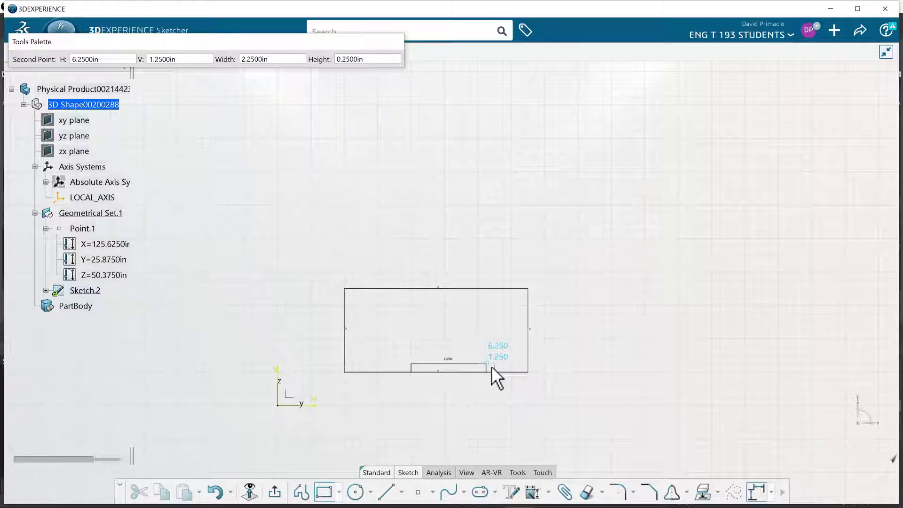
key(Escape)
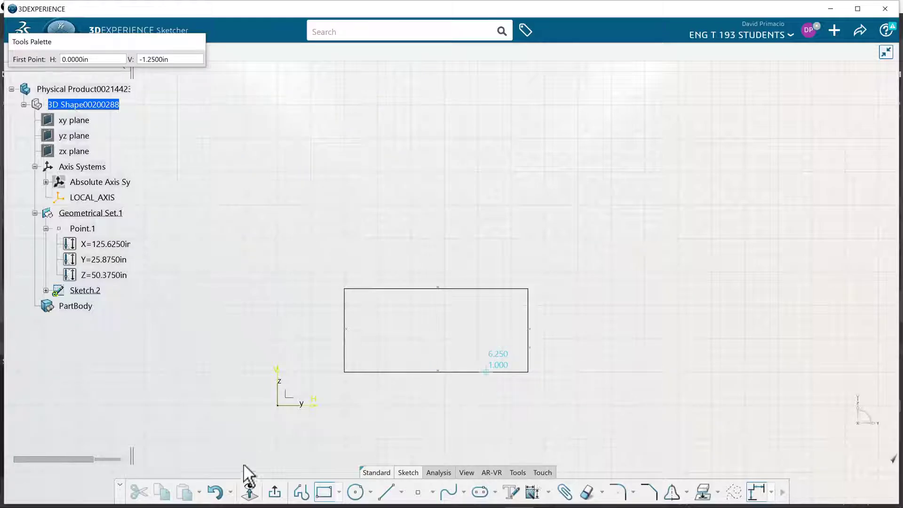
click(323, 492)
Sketch two nested rectangles on the large rectangle's bottom edge, about 2.25 by 0.5 in and 2.75 by 0.75 in
click(323, 492)
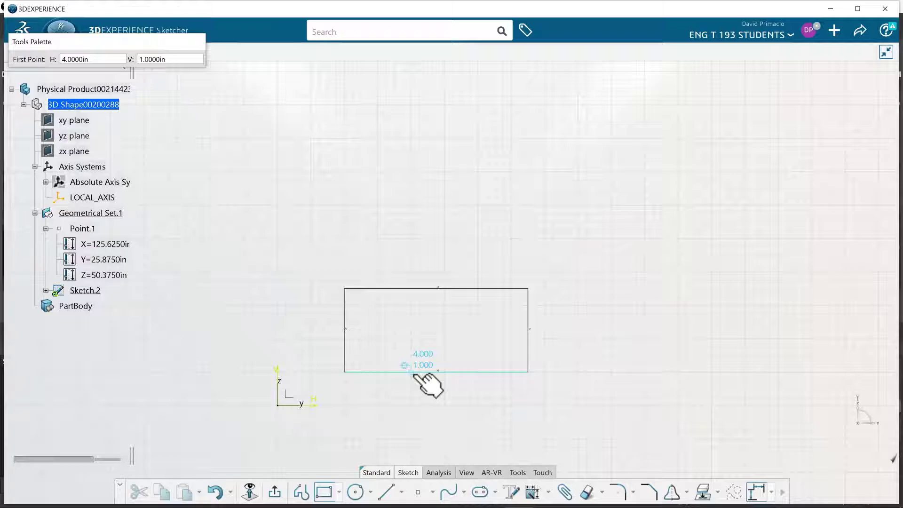
click(403, 372)
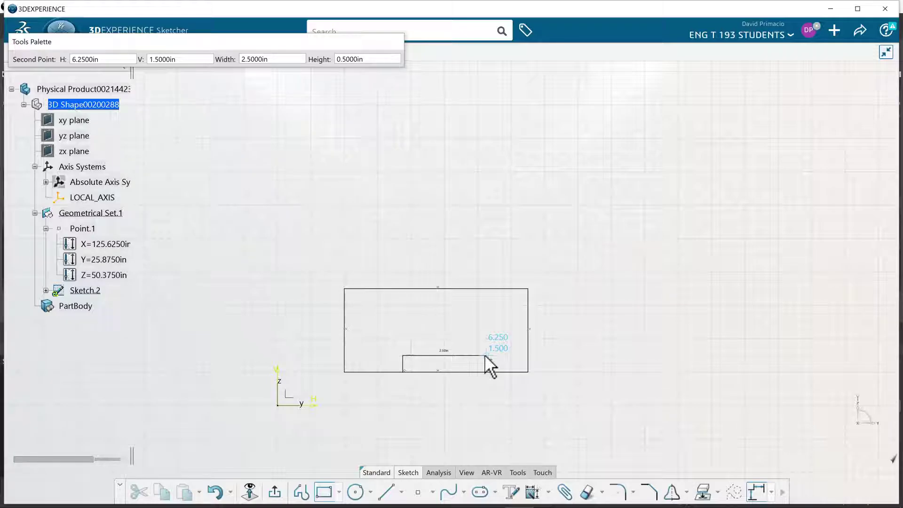
click(479, 355)
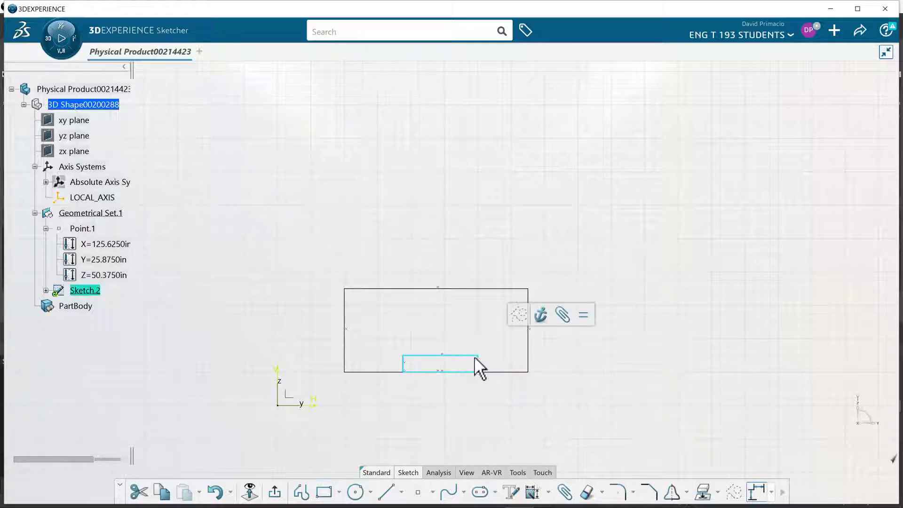
click(324, 491)
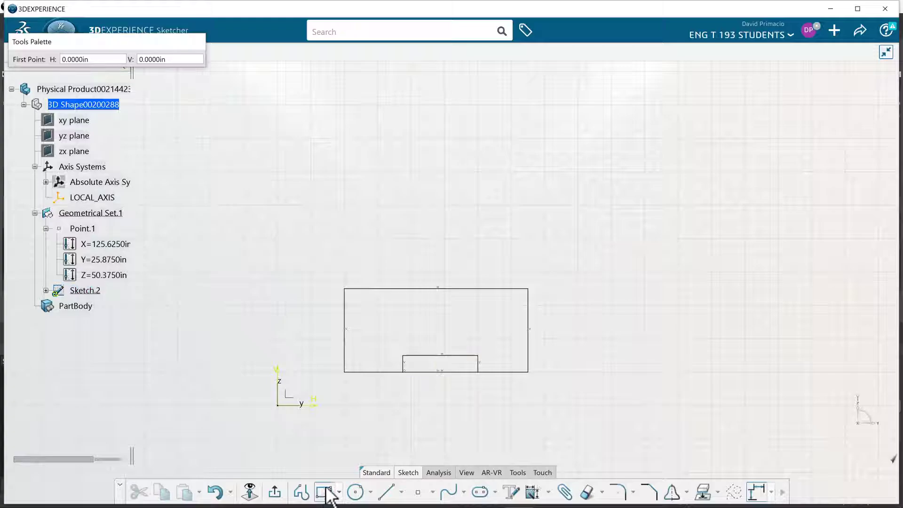
click(394, 374)
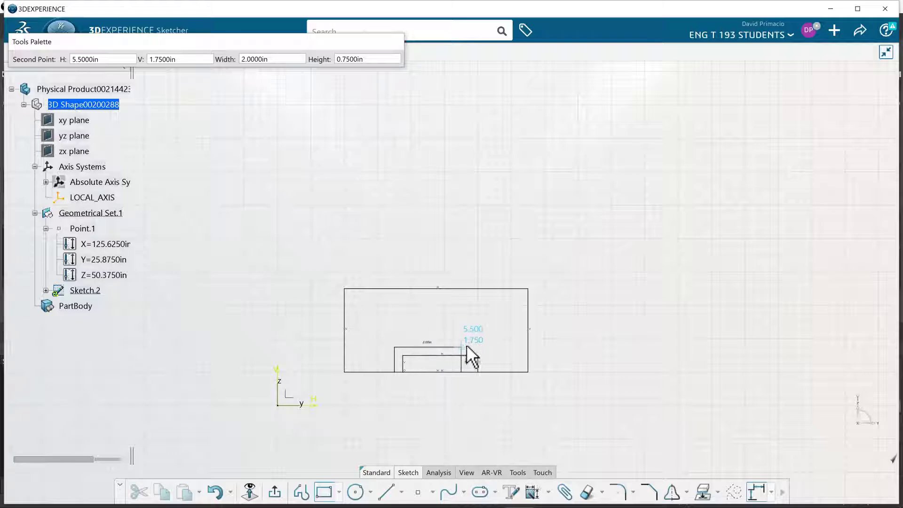
click(489, 345)
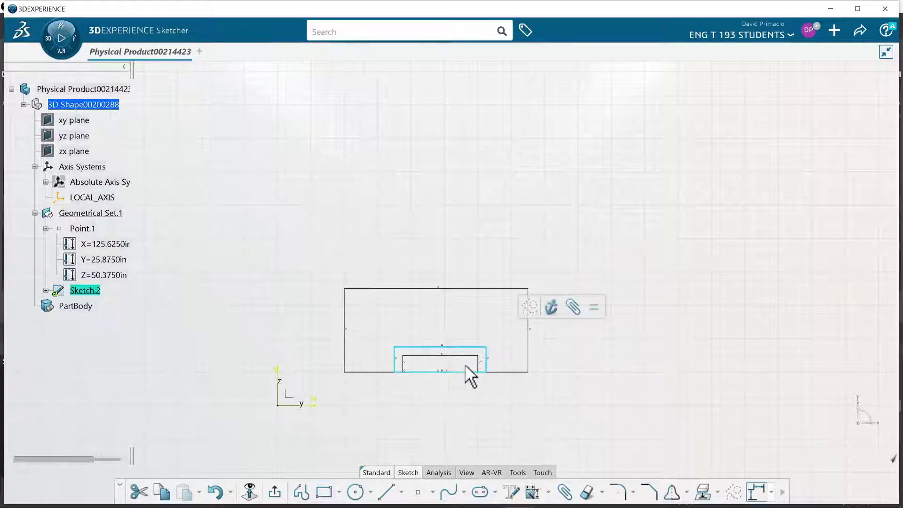
Try Auto Constraint on all three rectangles in Chained mode, referencing the large rectangle's bottom and left edges
click(404, 410)
mouse_move(311, 257)
mouse_down()
mouse_move(540, 354)
mouse_move(553, 388)
mouse_up()
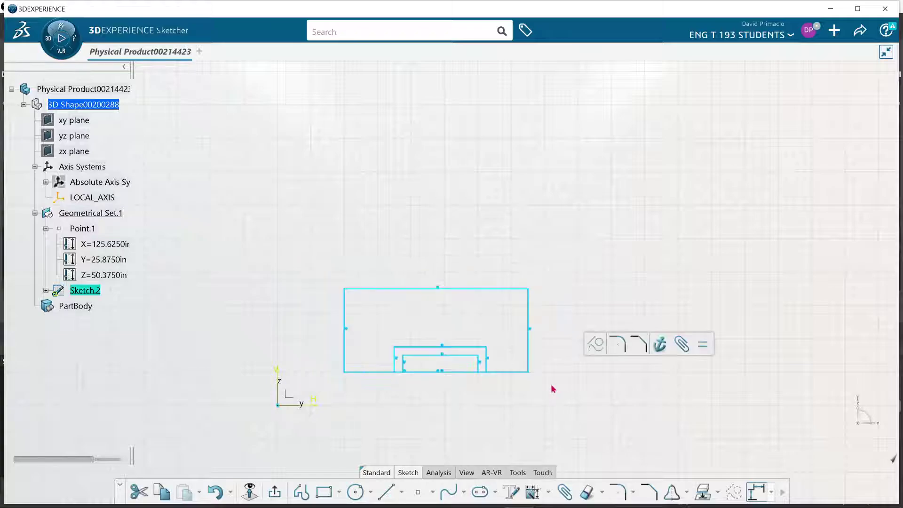
click(549, 492)
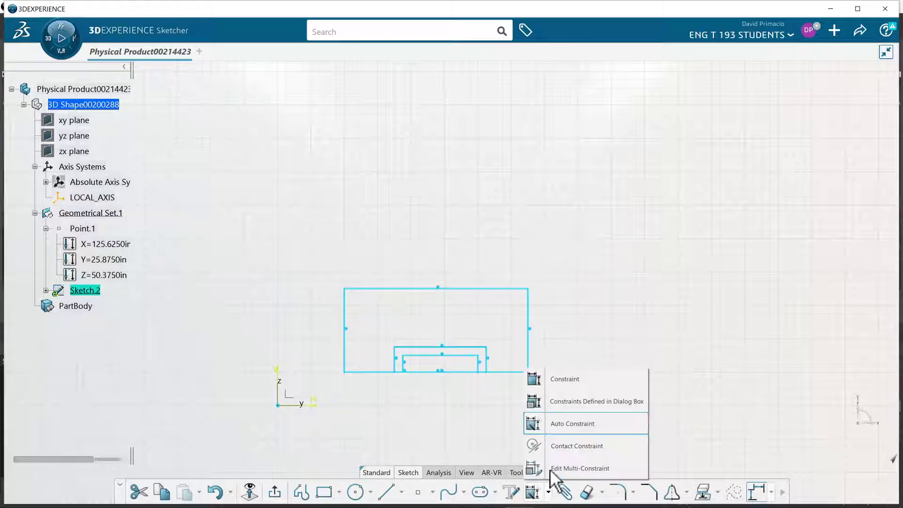
click(562, 424)
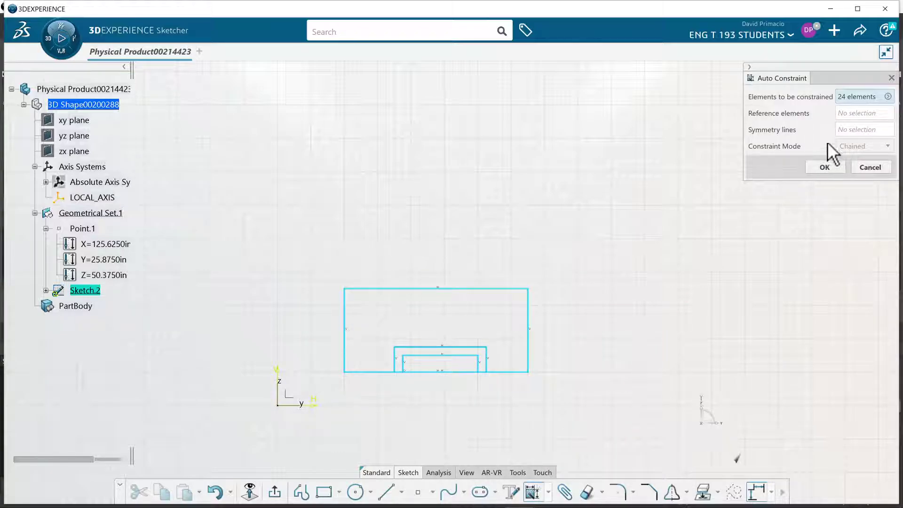
click(364, 372)
click(345, 358)
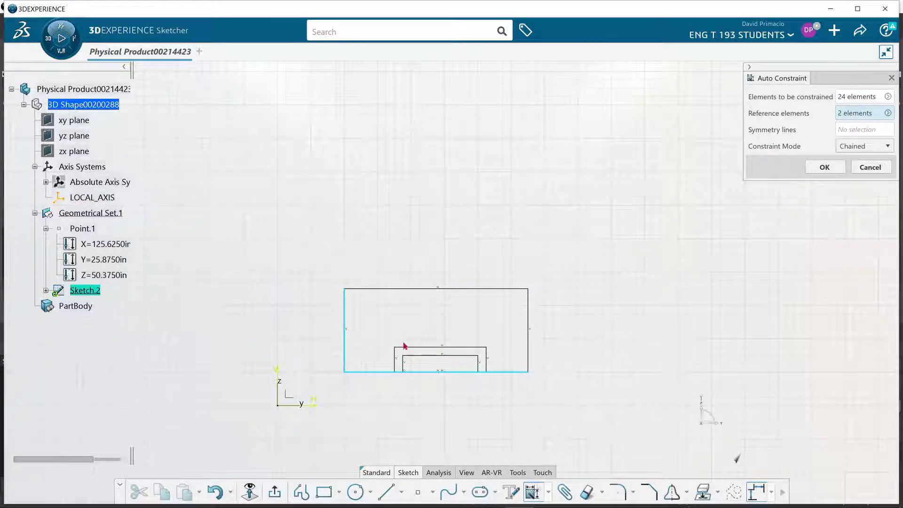
click(824, 167)
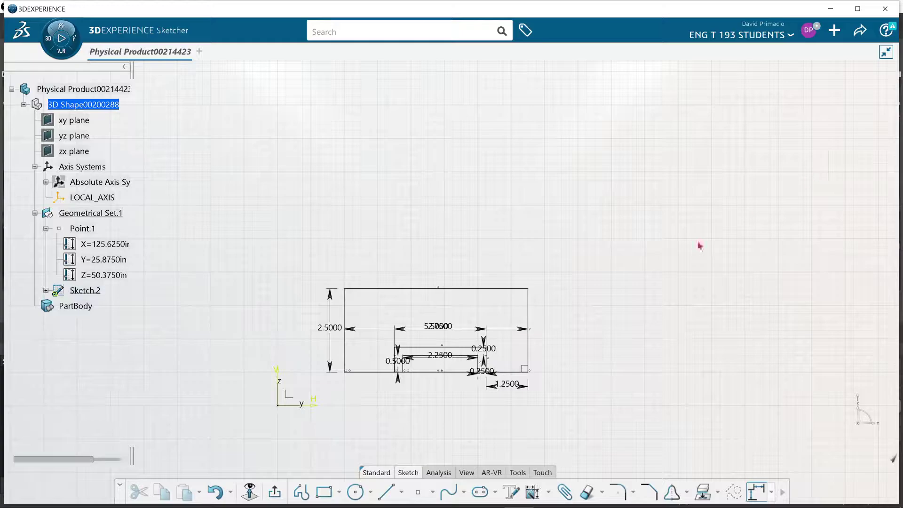
key(ctrl+z)
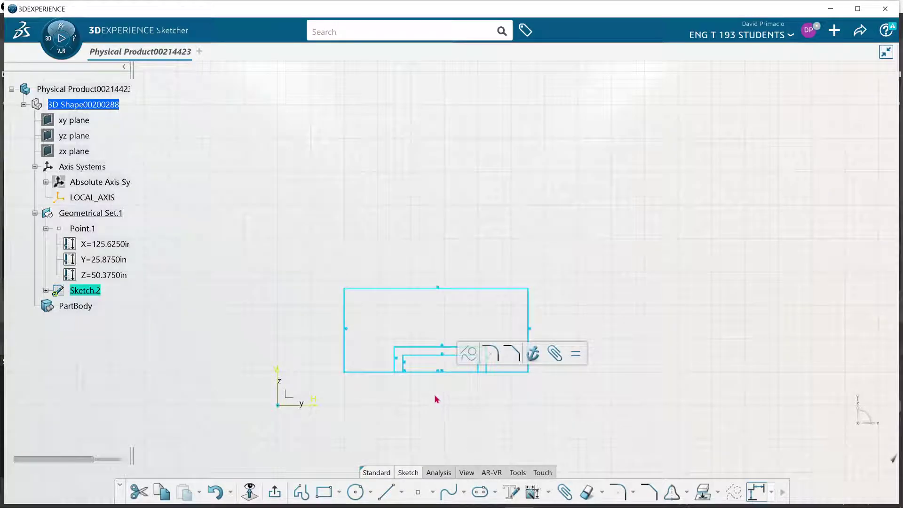
Auto-constrain all three rectangles in Stacked mode, referencing the large rectangle's bottom and left edges
click(531, 492)
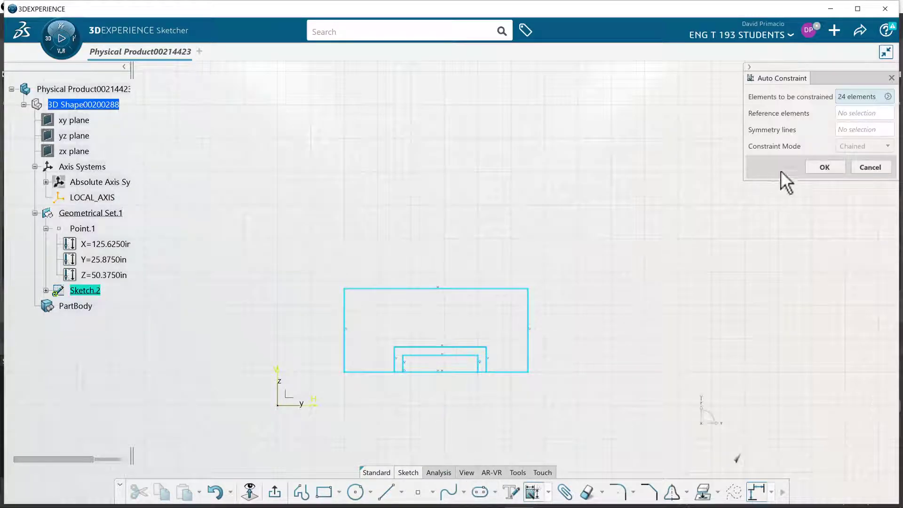
click(393, 372)
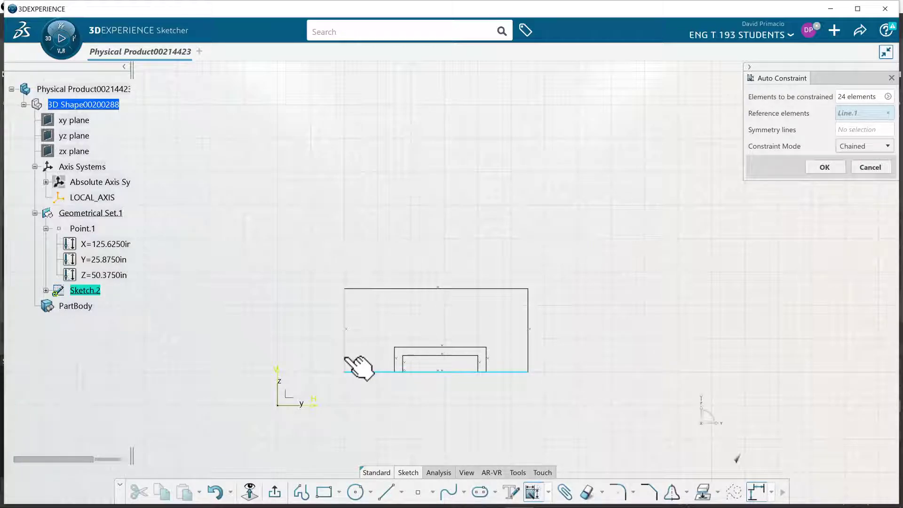
click(344, 360)
click(851, 150)
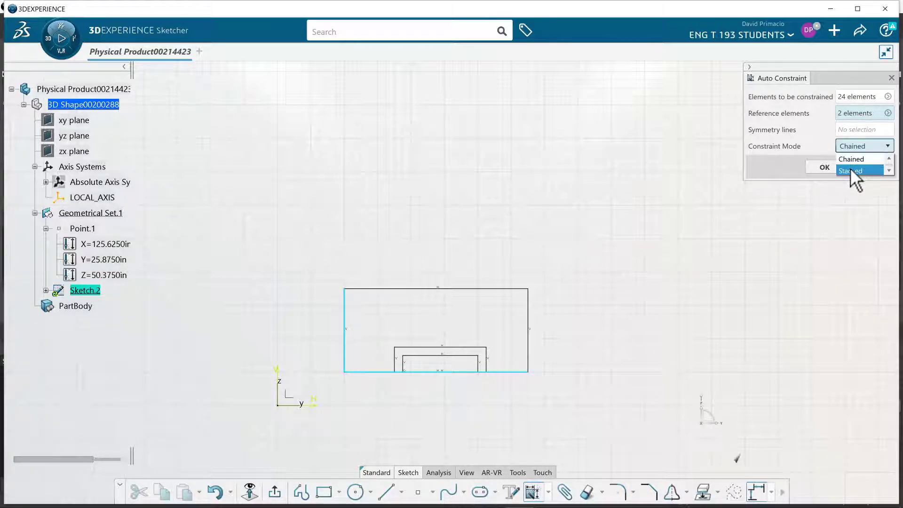
click(850, 168)
click(824, 167)
Undo the auto constraints and the three rectangles, leaving the sketch empty
mouse_move(709, 286)
middle_down()
mouse_move(704, 294)
mouse_move(710, 239)
middle_up()
middle_drag(653, 301, 683, 181)
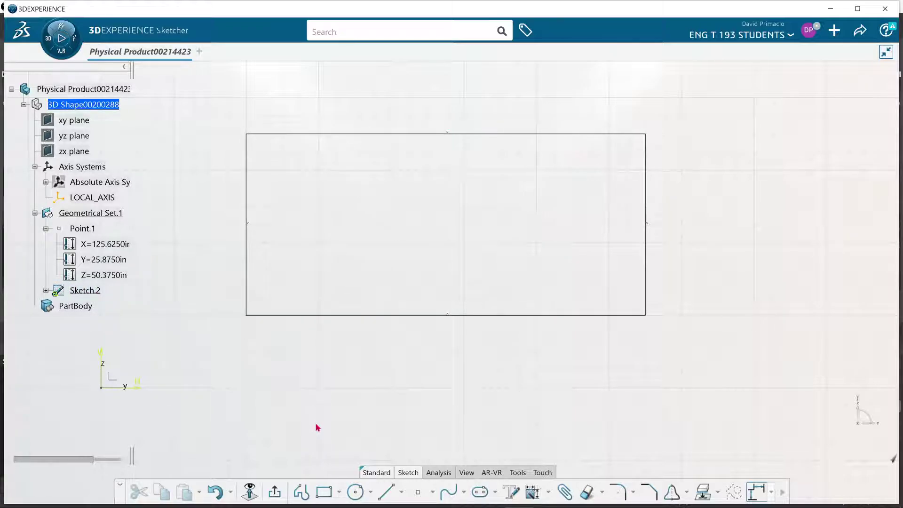
key(ctrl+z)
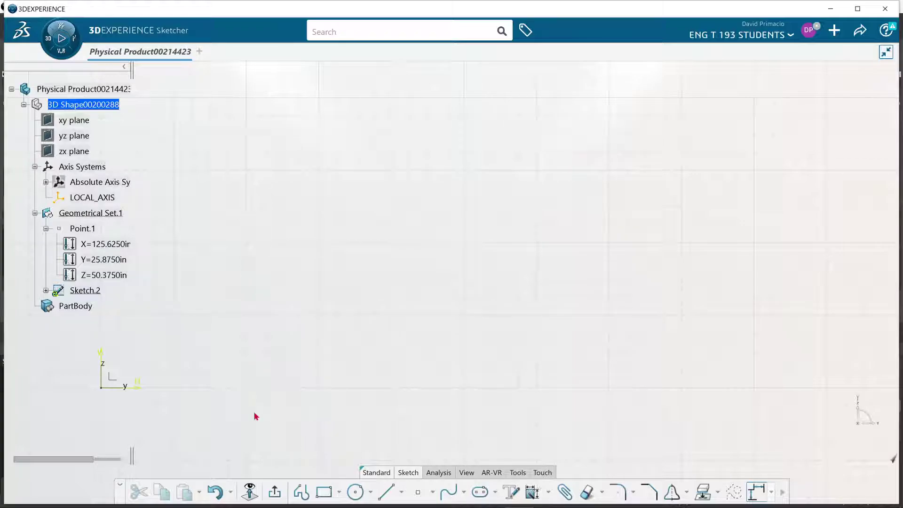
Draw a 6 by 3 in rectangle with its lower-left corner at H 2, V 1 in and auto-constrain its width and height
click(324, 491)
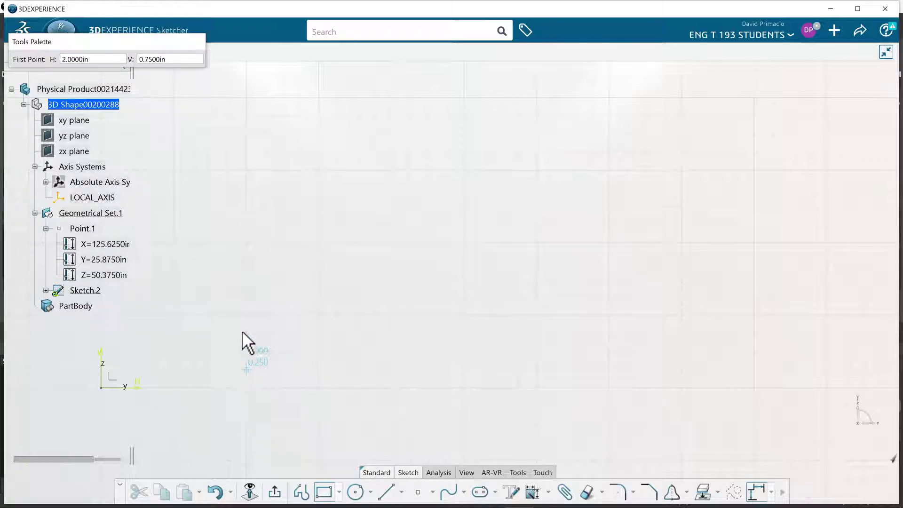
click(246, 315)
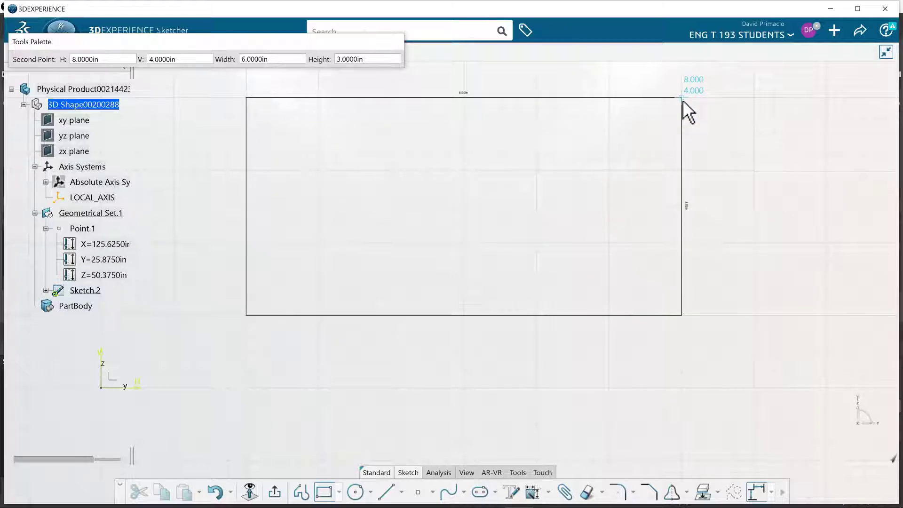
click(682, 100)
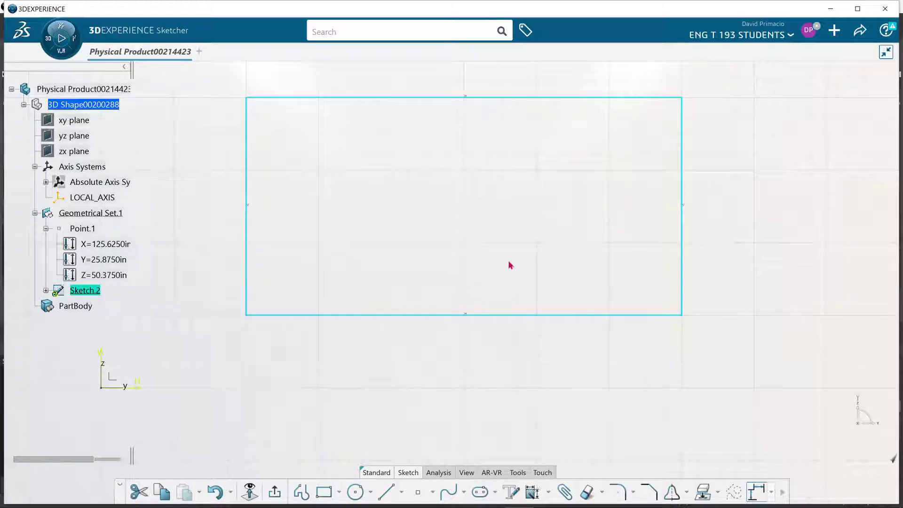
click(531, 492)
key(Return)
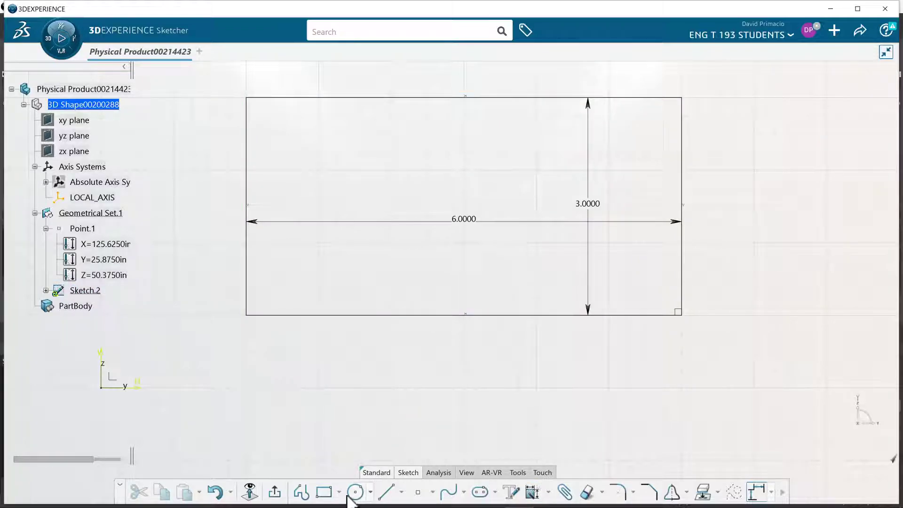
Sketch a centered rectangle about 2 by 0.25 in on the large rectangle's bottom edge
click(324, 491)
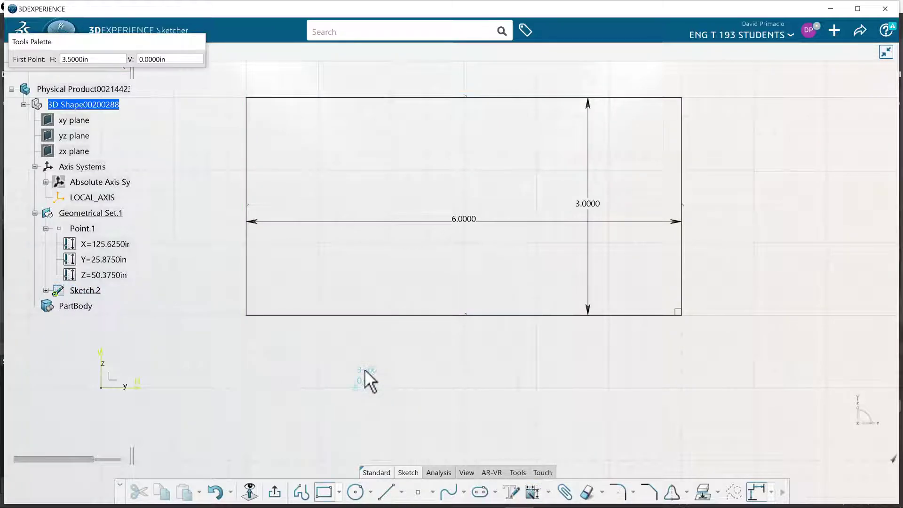
click(394, 312)
click(537, 297)
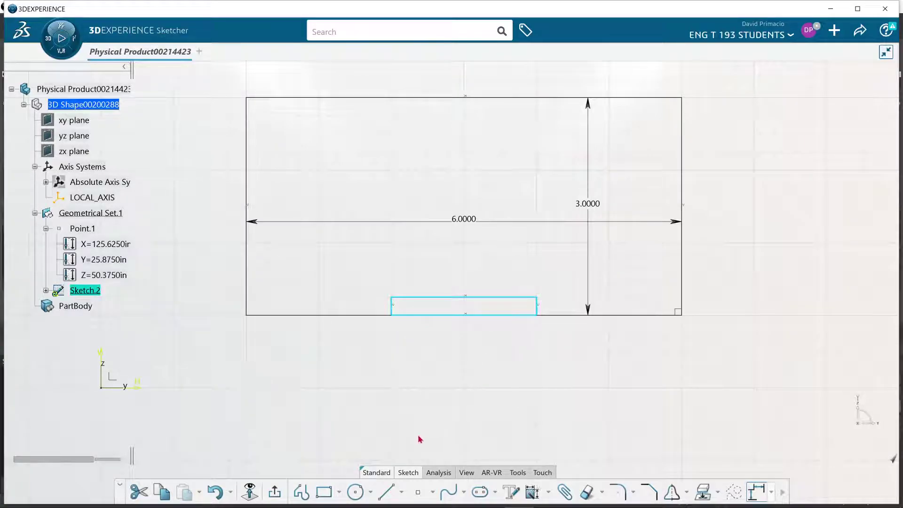
Auto-constrain the width and height of the small 2 by 0.25 in rectangle
click(532, 492)
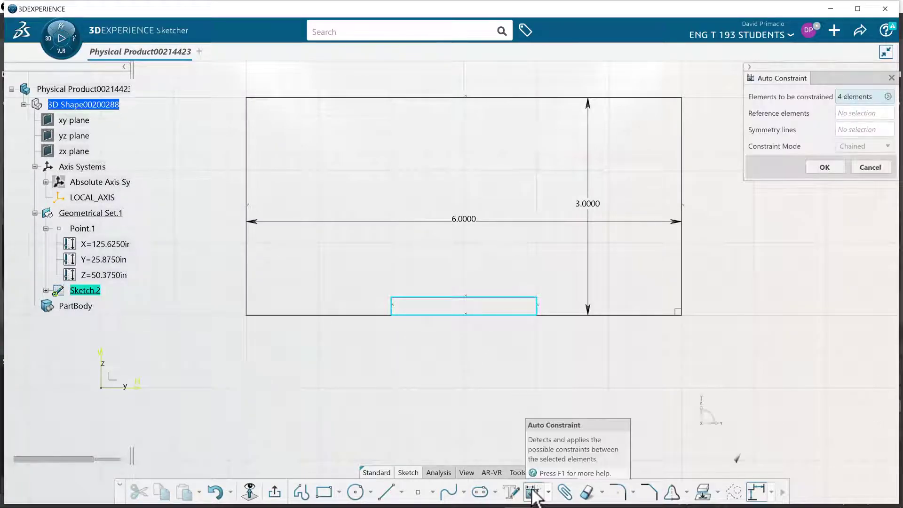
key(Return)
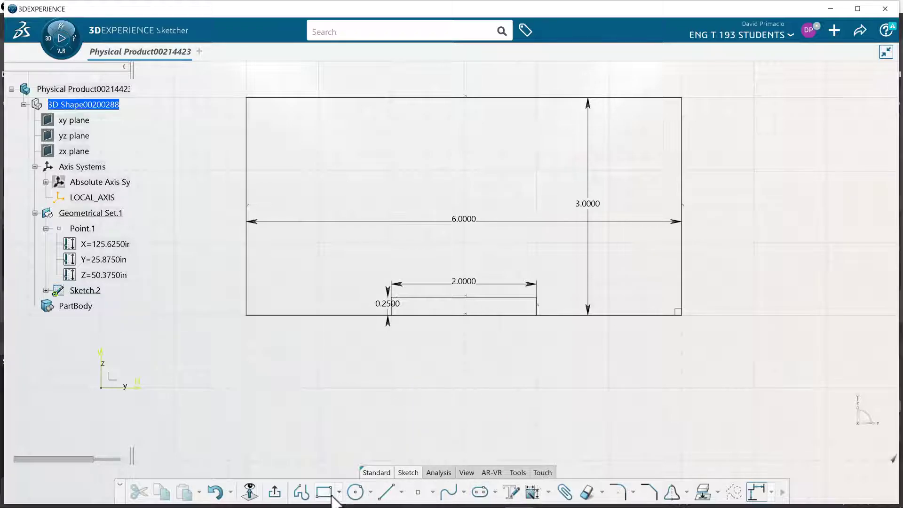
Draw a 2.5 by 0.5 in rectangle around the small one, resting on the large rectangle's bottom edge, and auto-constrain its width and height
click(330, 493)
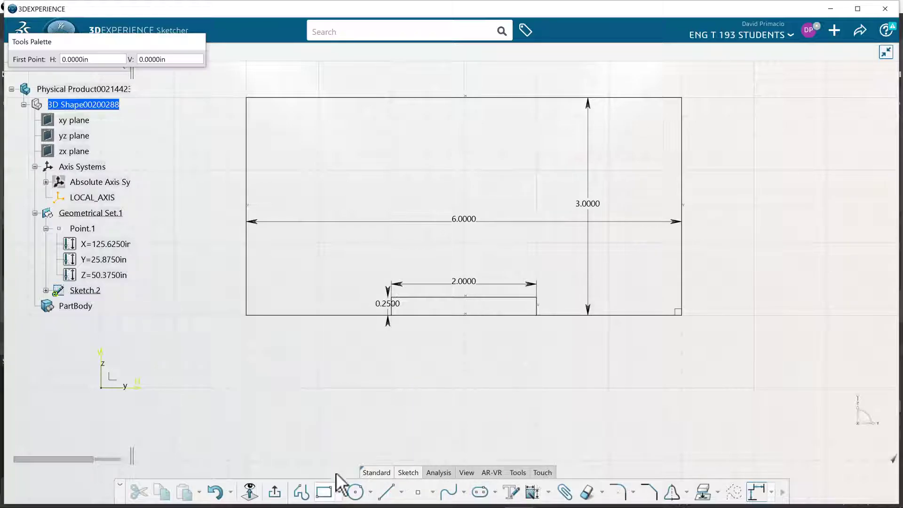
click(373, 314)
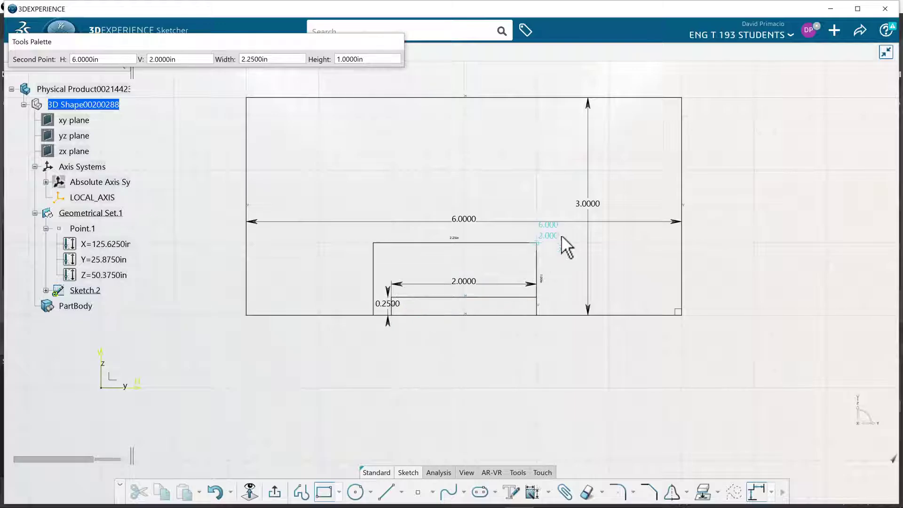
click(554, 270)
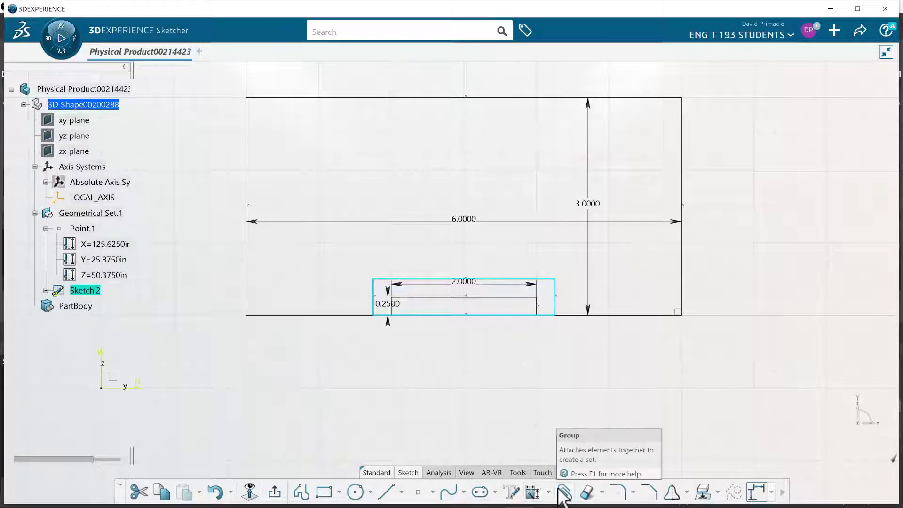
click(531, 492)
key(Return)
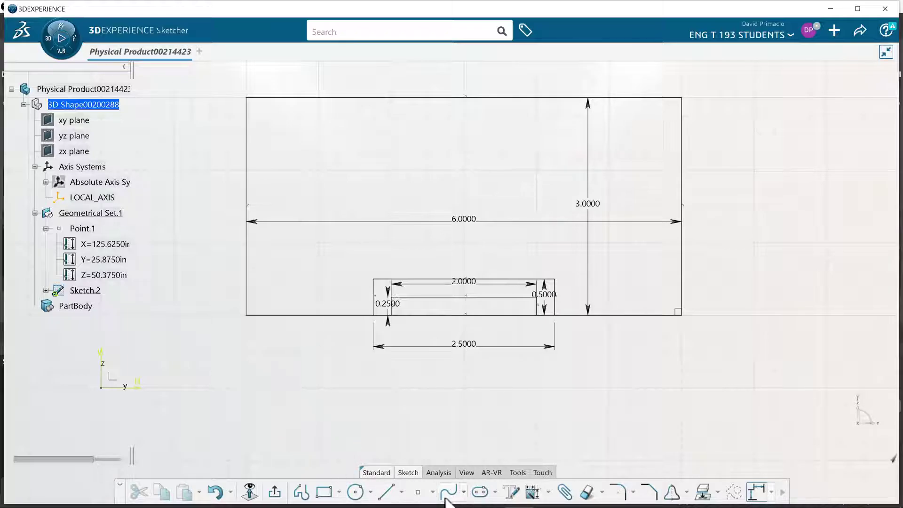
Try a Contact Constraint between the large rectangle's bottom edge and the sketch's H axis, and undo it
click(549, 492)
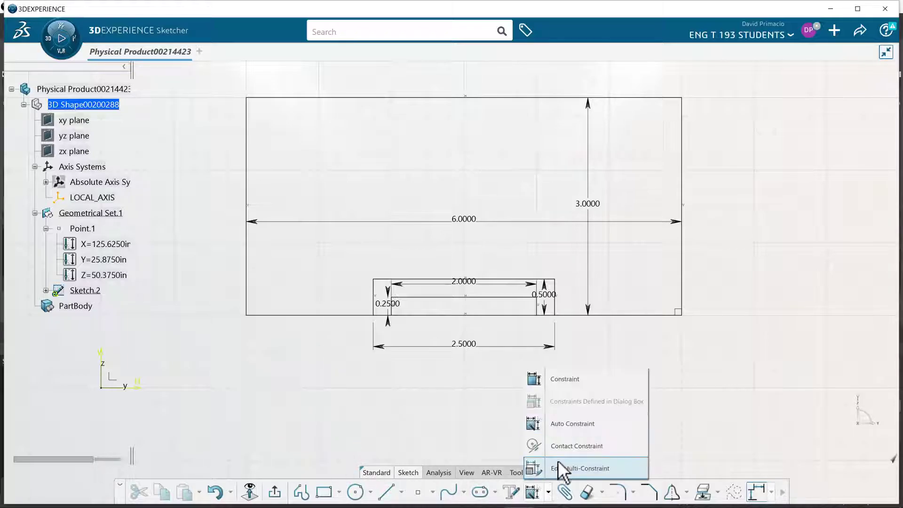
click(560, 467)
click(312, 315)
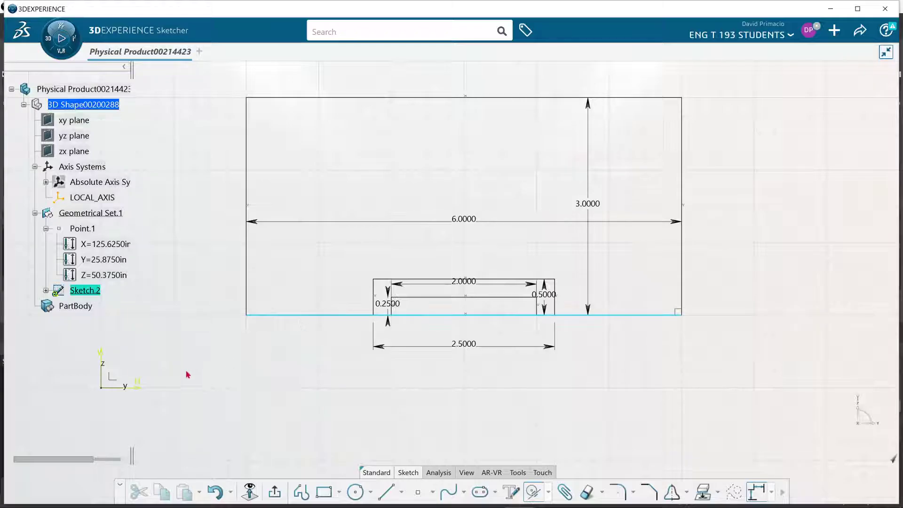
click(139, 388)
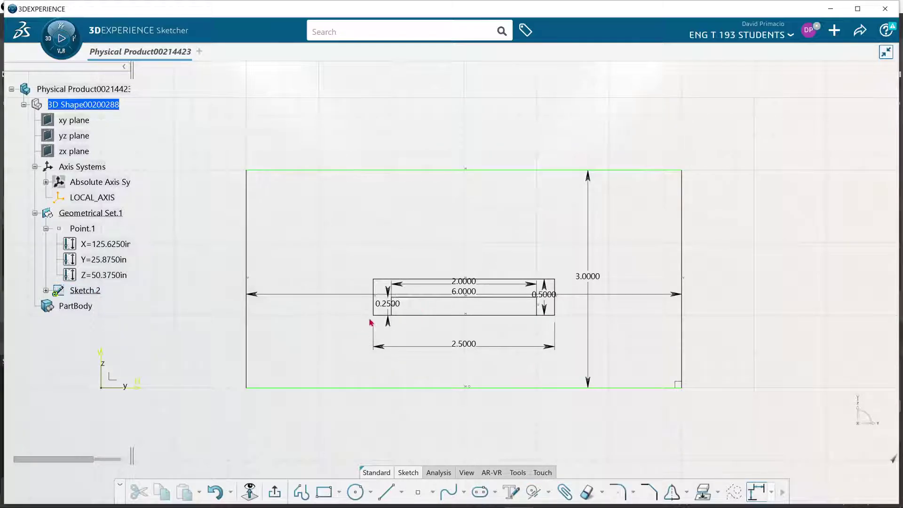
key(ctrl+z)
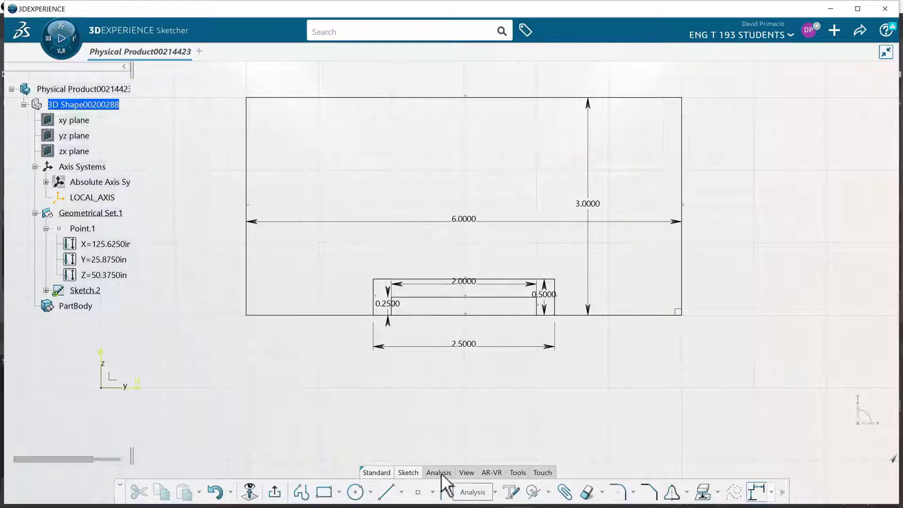
Auto-constrain all three rectangles together to tie the two smaller ones to the large rectangle
click(549, 492)
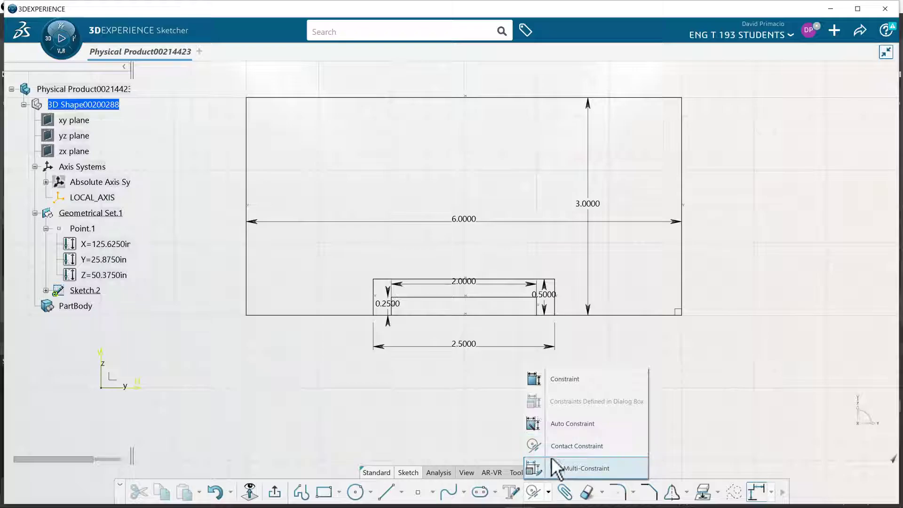
click(559, 429)
drag(229, 88, 687, 350)
click(823, 167)
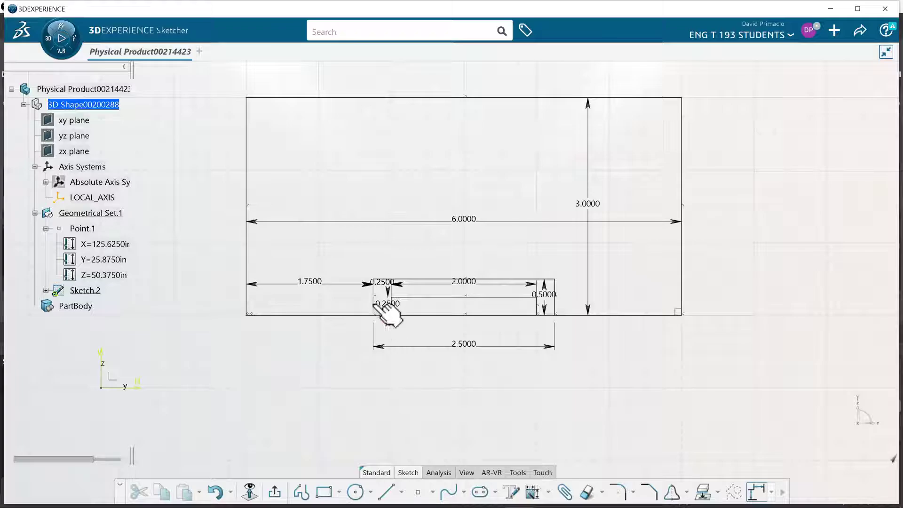
Examine the added constraints around the small rectangles and expand Sketch.2's constraints in the tree
mouse_move(438, 362)
middle_down()
mouse_move(433, 342)
mouse_move(346, 356)
middle_up()
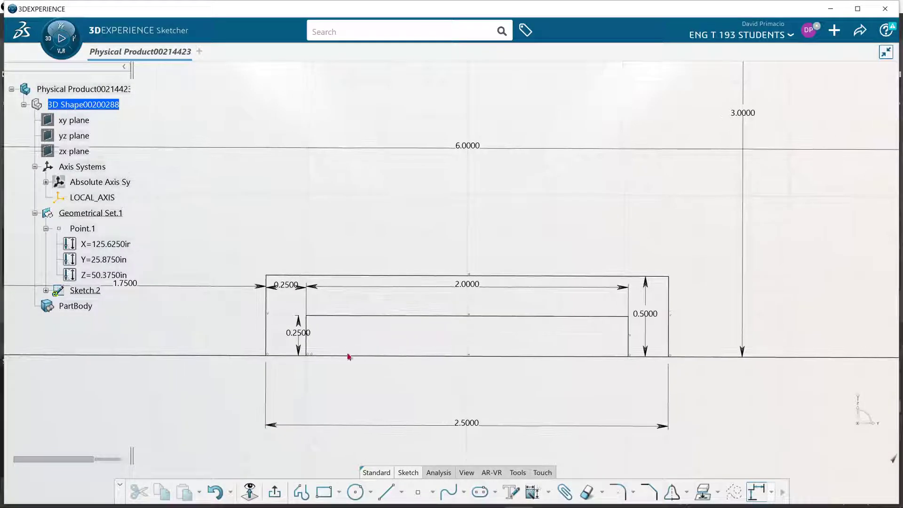
mouse_move(262, 379)
middle_down()
mouse_move(365, 325)
mouse_move(364, 395)
middle_up()
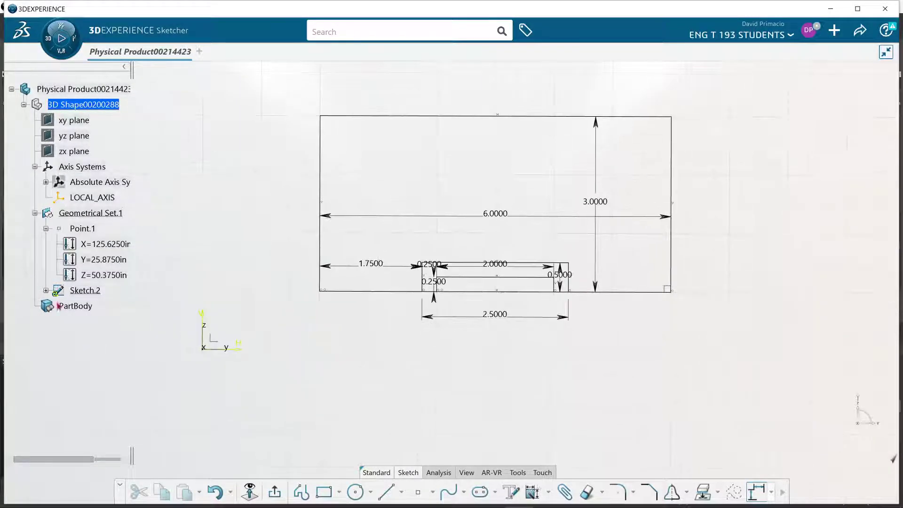
click(46, 290)
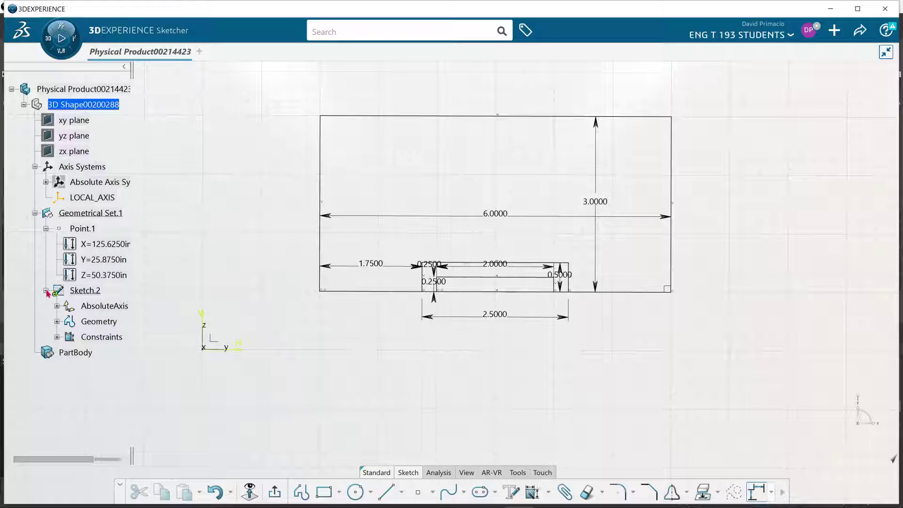
click(56, 337)
scroll(109, 355, down, 2)
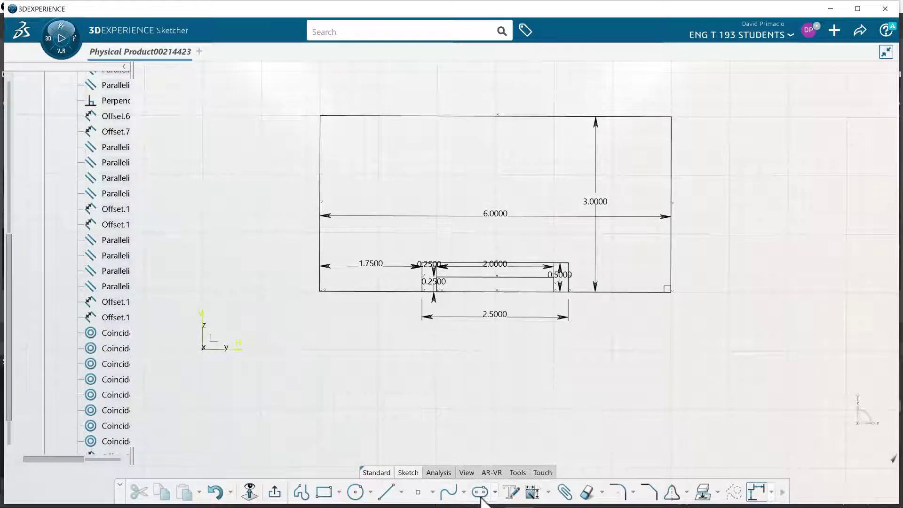
Test how all three rectangles follow a Contact Constraint between the large rectangle's bottom edge and the H axis, and undo it
click(549, 492)
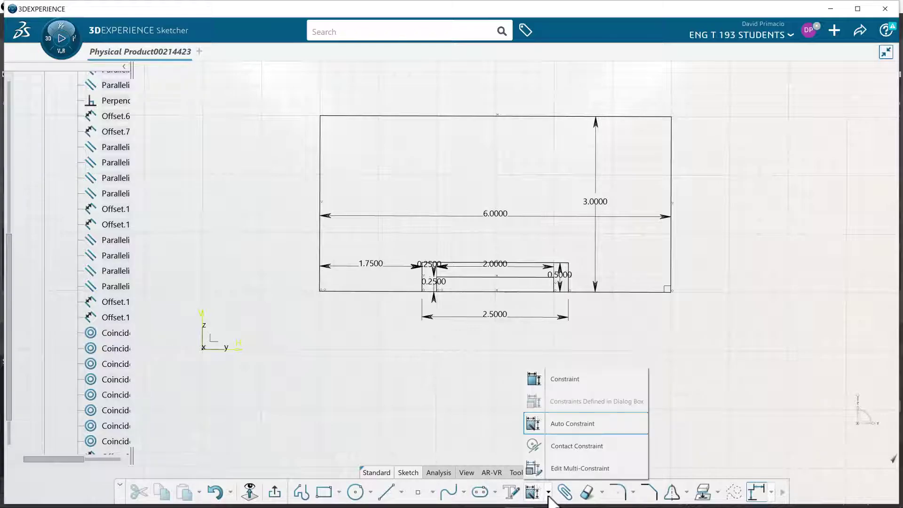
click(577, 446)
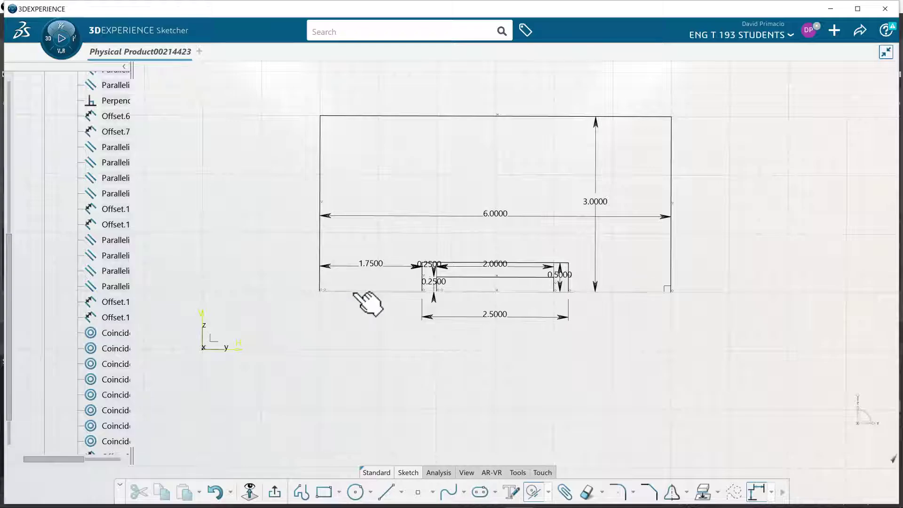
click(353, 292)
click(239, 349)
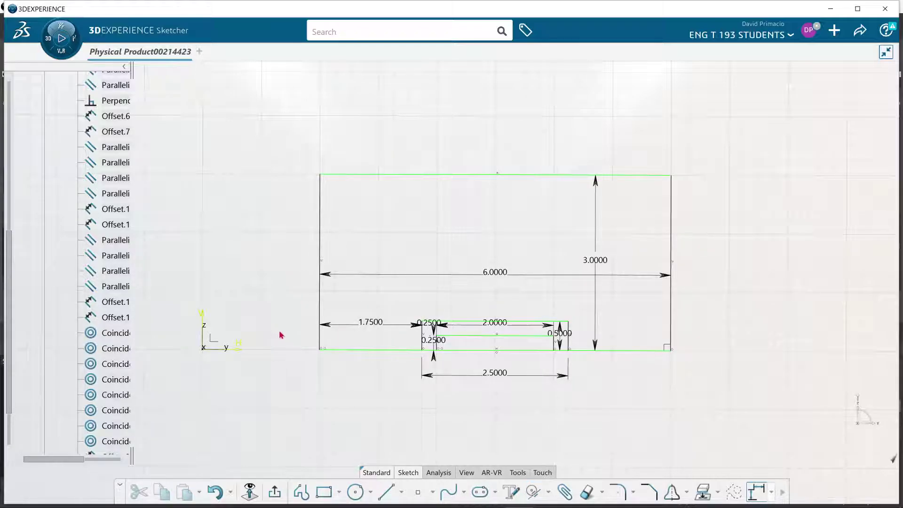
key(ctrl+z)
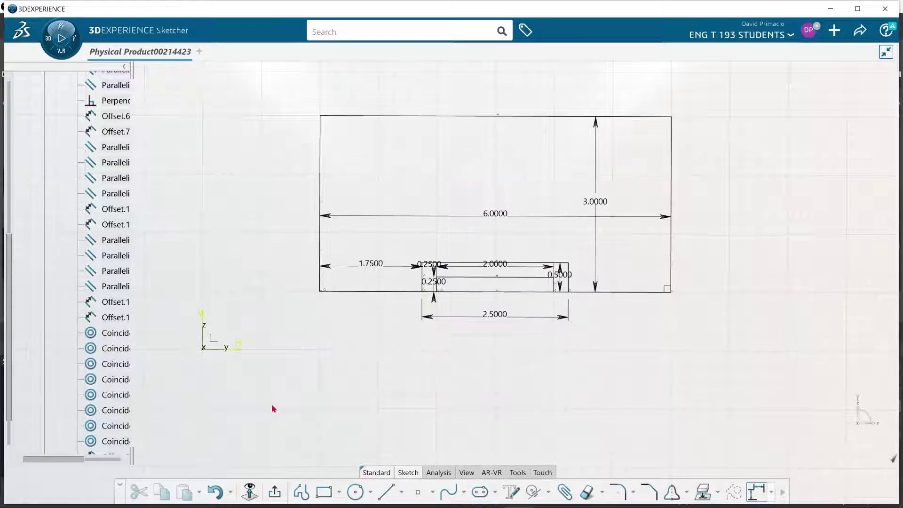
Switch to the browser to examine the part image on the Lesson 7 Exercise 3 assignment page, and return to the sketch
mouse_move(528, 363)
middle_down()
mouse_move(447, 409)
mouse_move(460, 405)
mouse_move(464, 373)
middle_up()
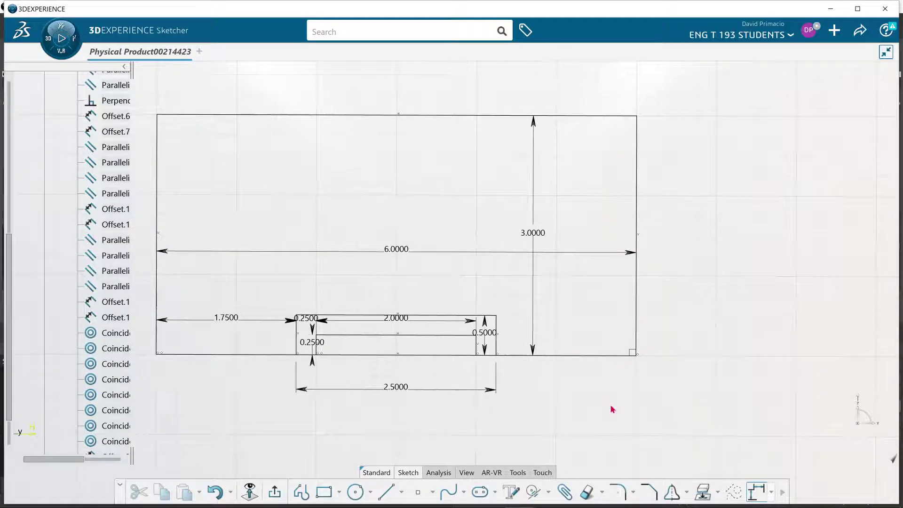
mouse_move(612, 409)
middle_down()
mouse_move(574, 403)
mouse_move(582, 413)
mouse_move(569, 419)
mouse_move(506, 375)
middle_up()
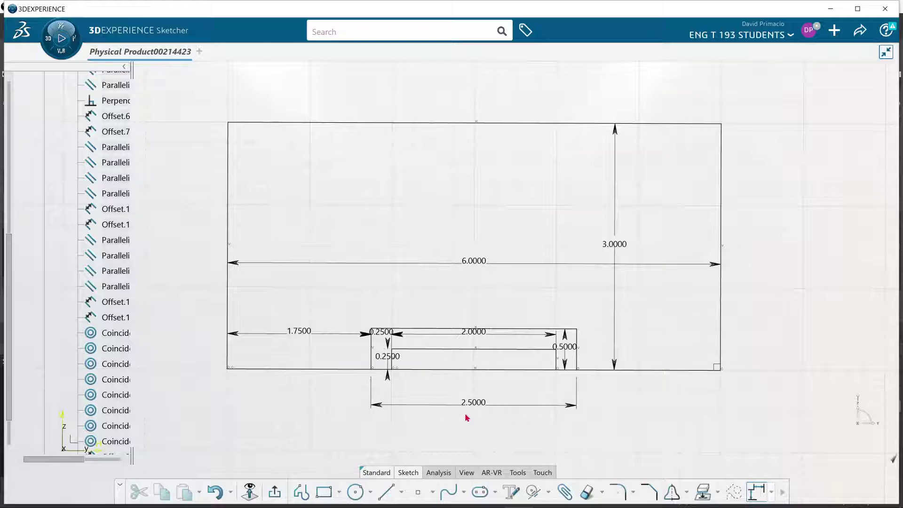
key(alt+Tab)
key(alt+Tab)
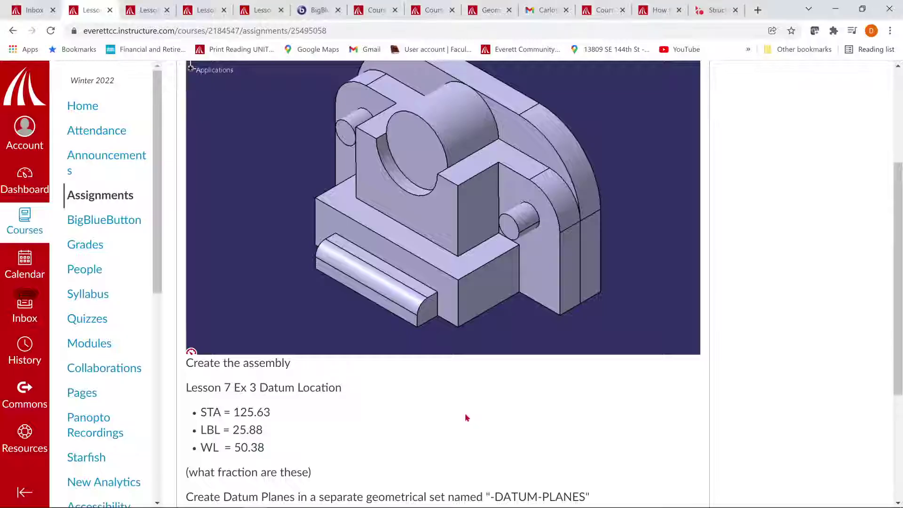
click(203, 12)
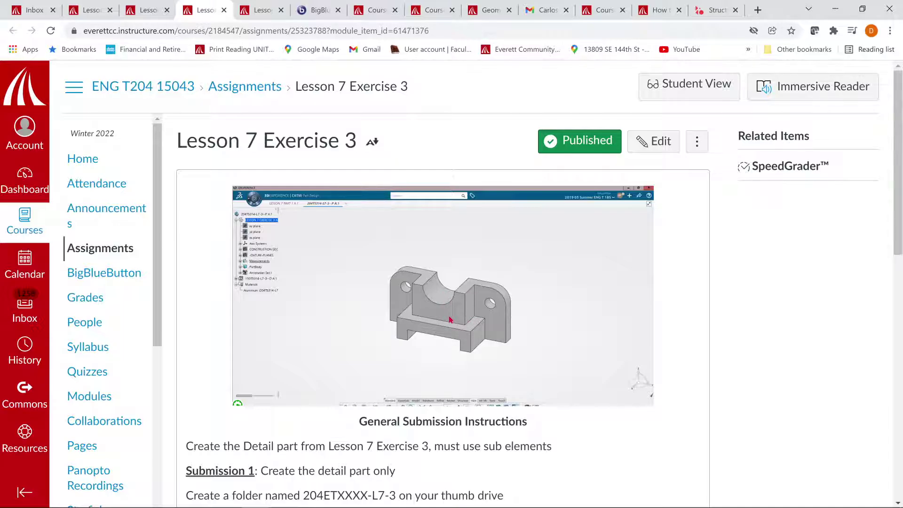
key(alt+Tab)
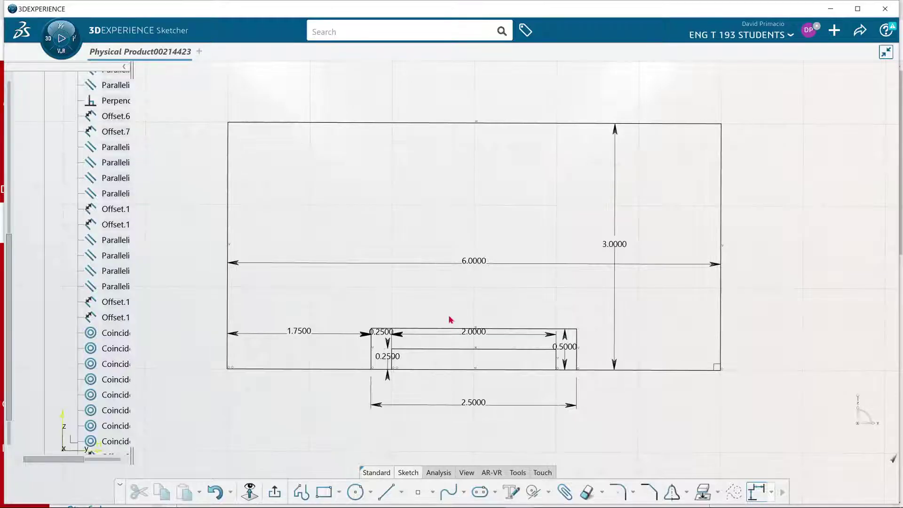
key(alt+Tab)
key(alt+Tab)
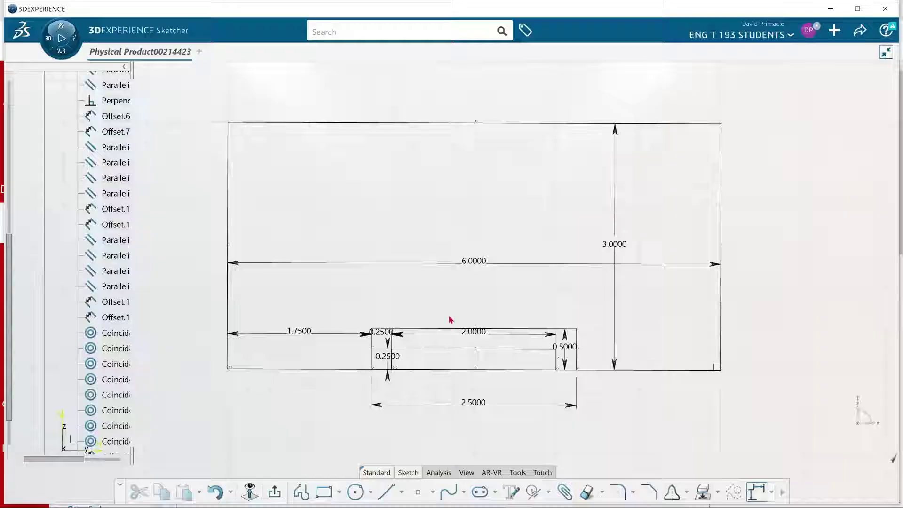
Draw a centered 2 by 2.5 in rectangle from the 2.5 in rectangle's top edge to the large rectangle's top edge and auto-constrain its size
click(324, 491)
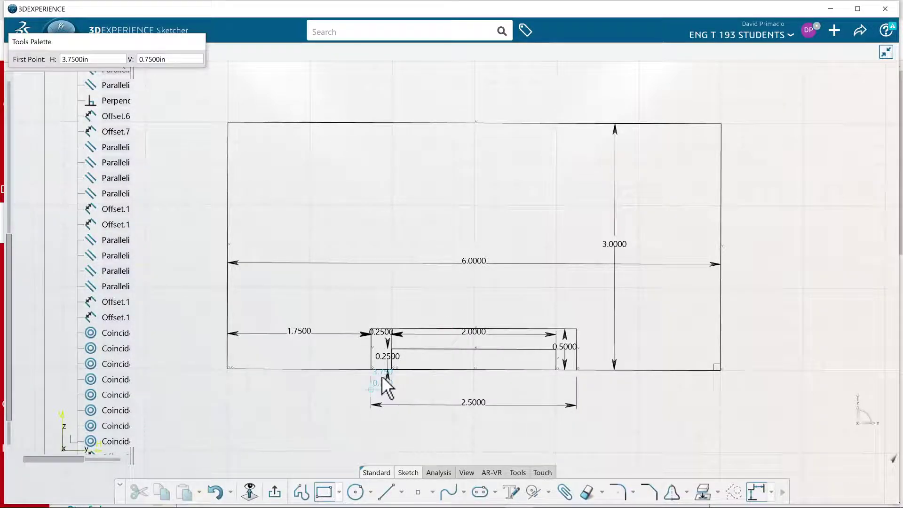
click(391, 329)
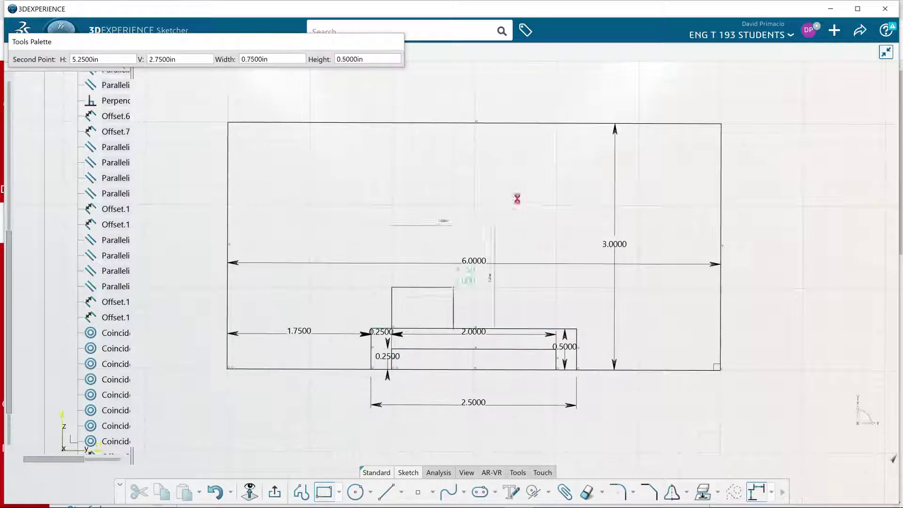
click(563, 127)
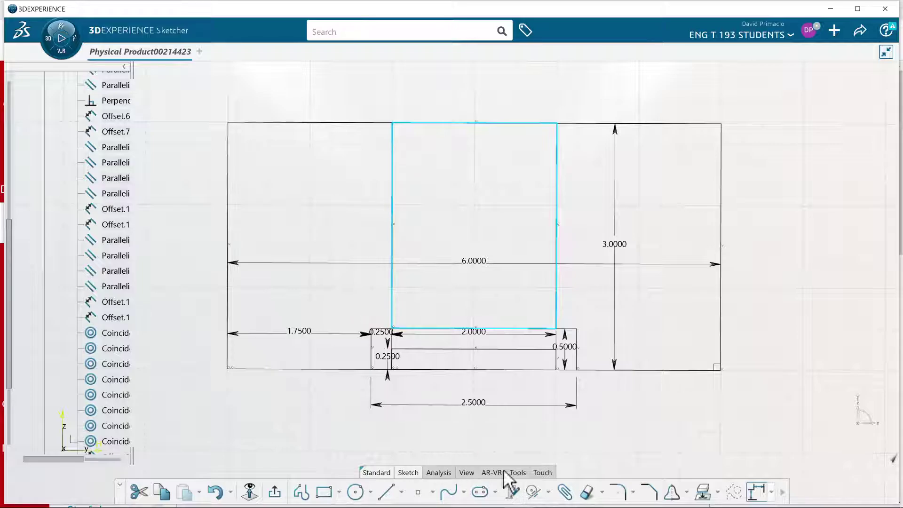
click(548, 492)
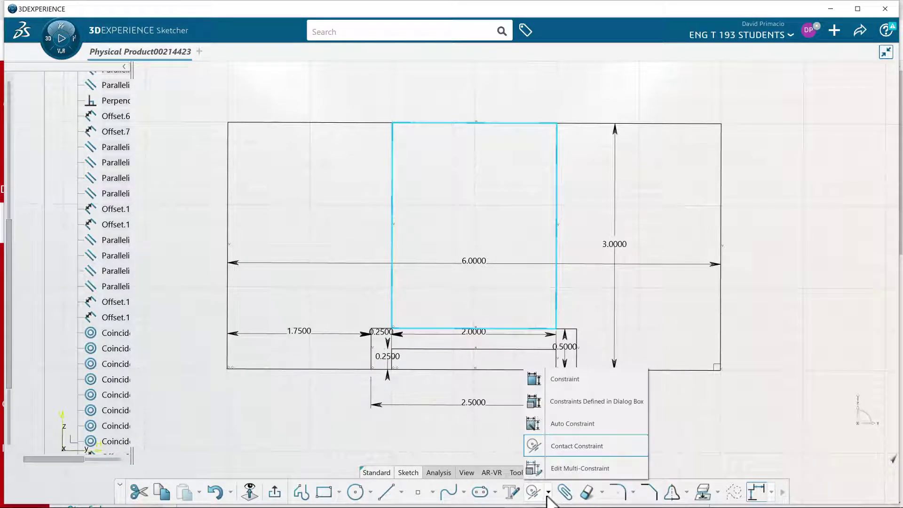
click(564, 416)
key(Return)
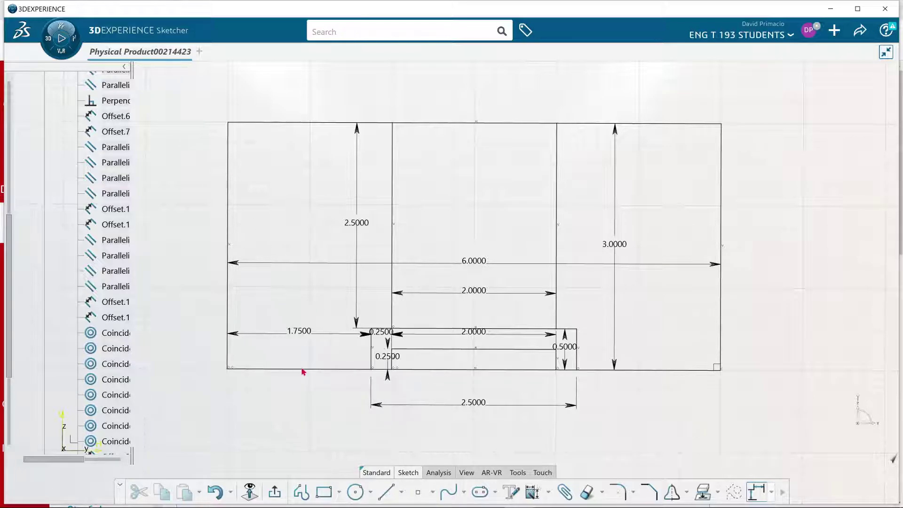
Test-move the large rectangle by its bottom edge to check how the upper inner rectangle is attached, and undo the move
mouse_move(302, 369)
mouse_down()
mouse_move(256, 480)
mouse_move(309, 374)
mouse_move(320, 405)
mouse_move(335, 414)
mouse_up()
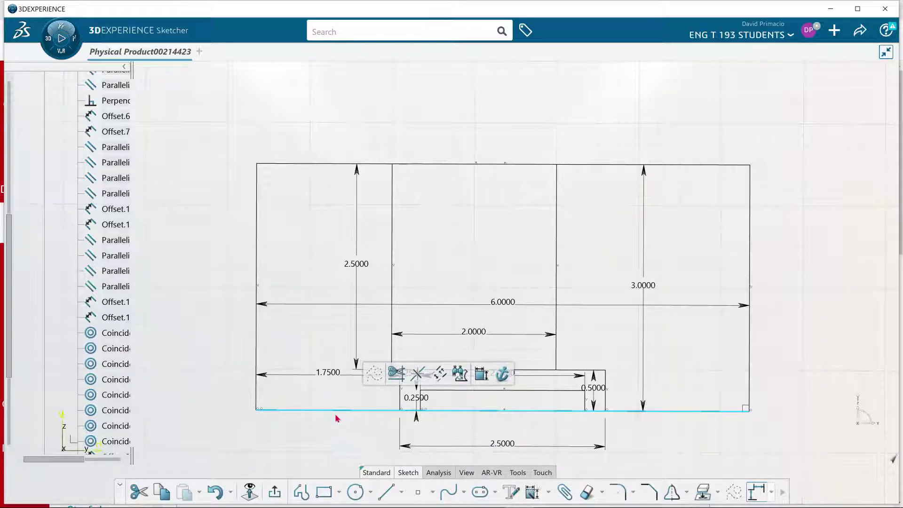
key(ctrl+z)
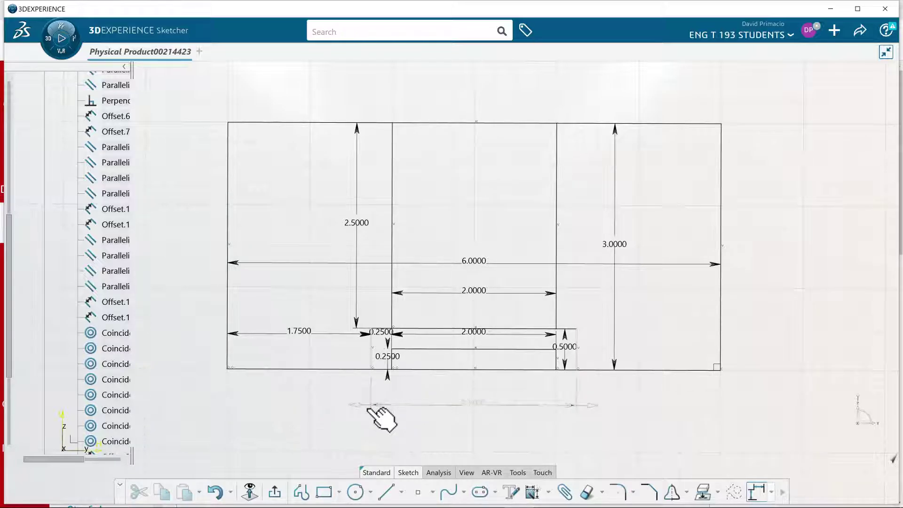
Auto-constrain all four rectangles together
mouse_move(177, 88)
mouse_down()
mouse_move(742, 392)
mouse_move(771, 418)
mouse_up()
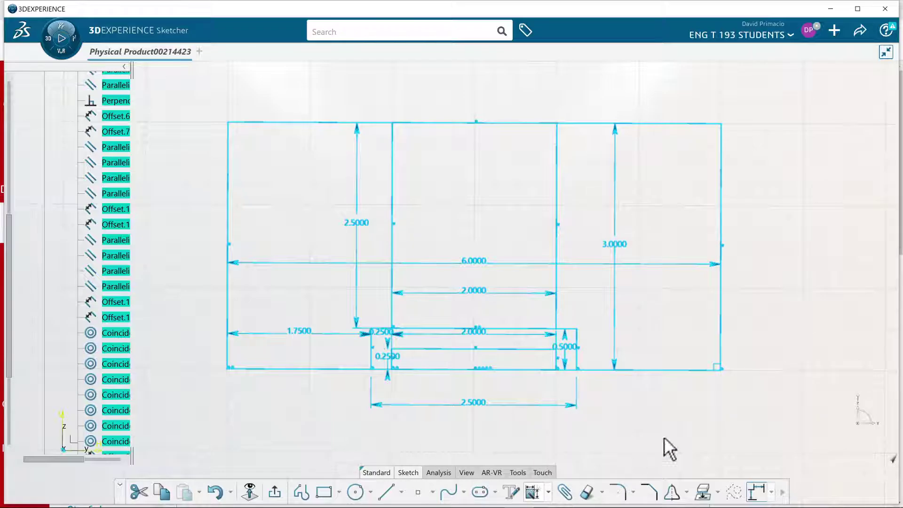
click(829, 168)
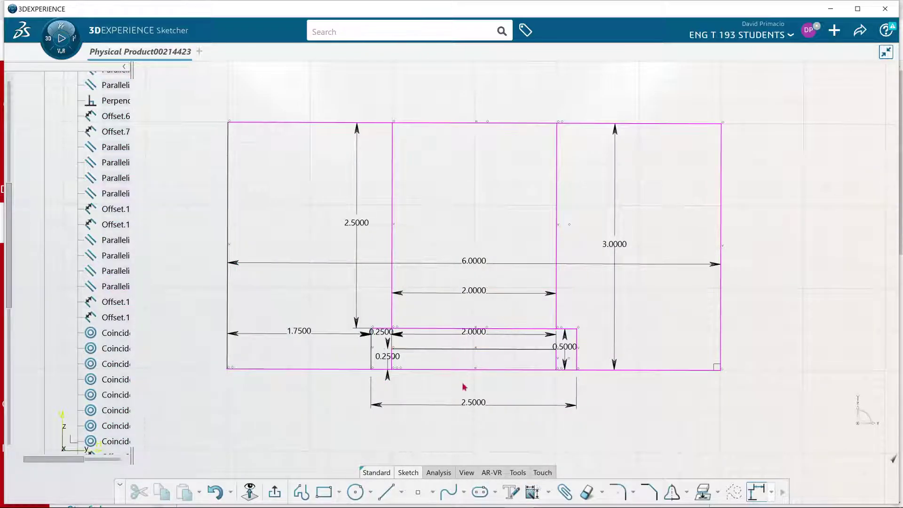
Select the entire sketch and shift it slightly left to check that all four rectangles move together
key(ctrl+a)
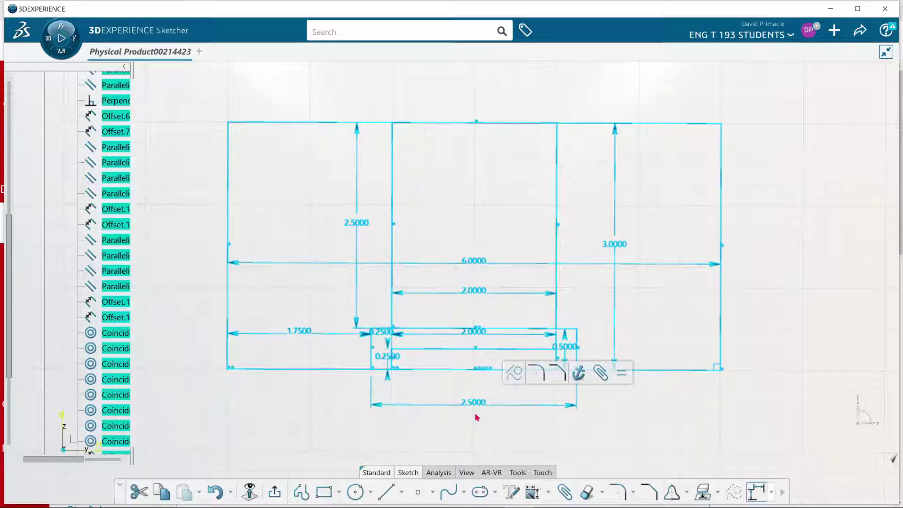
drag(718, 368, 708, 368)
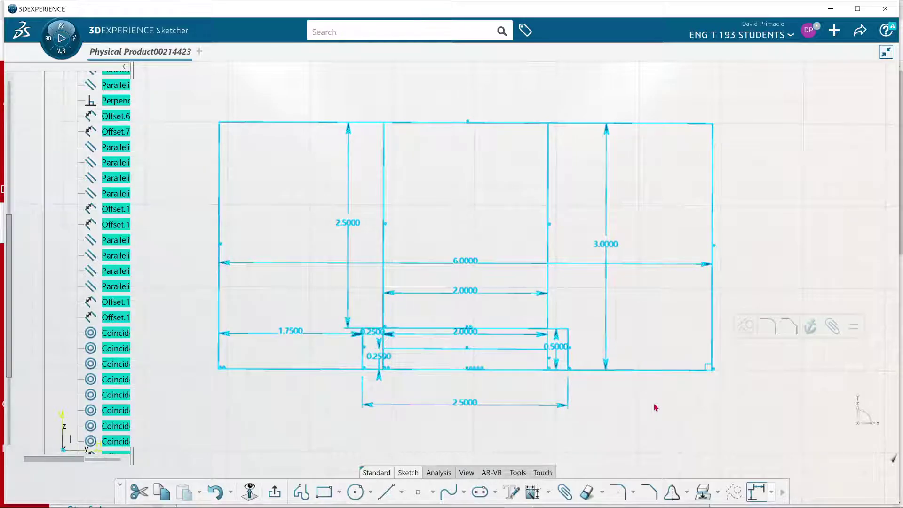
click(655, 408)
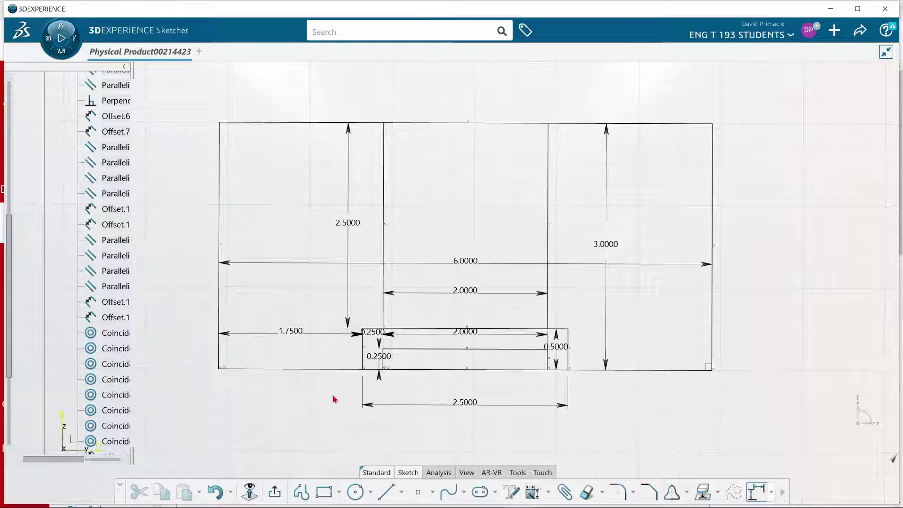
key(ctrl+a)
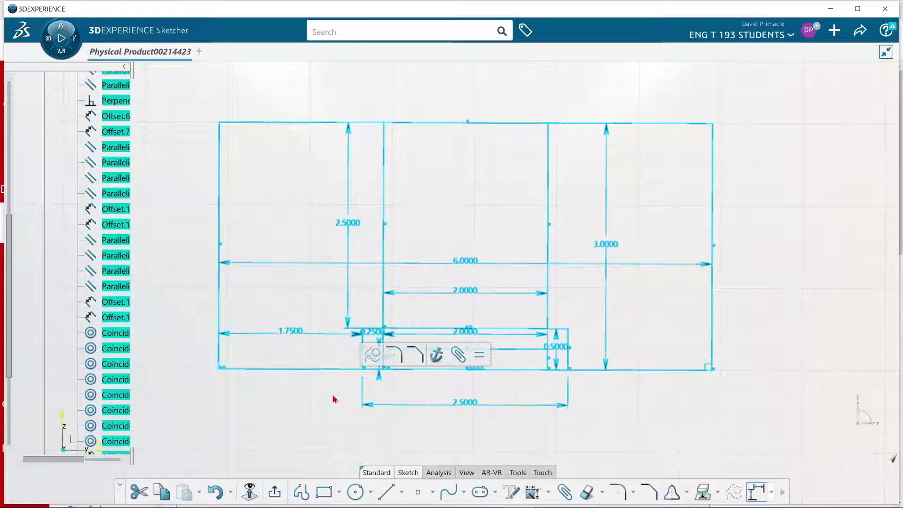
click(333, 397)
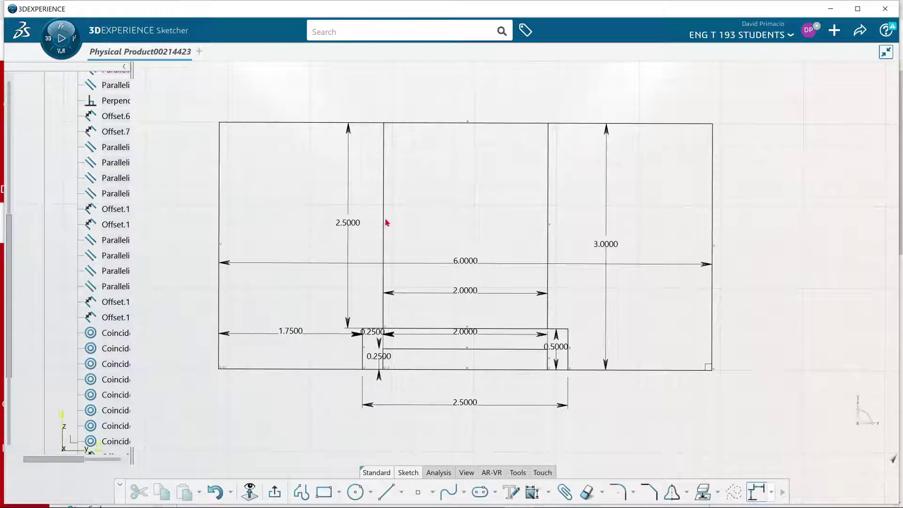
click(532, 491)
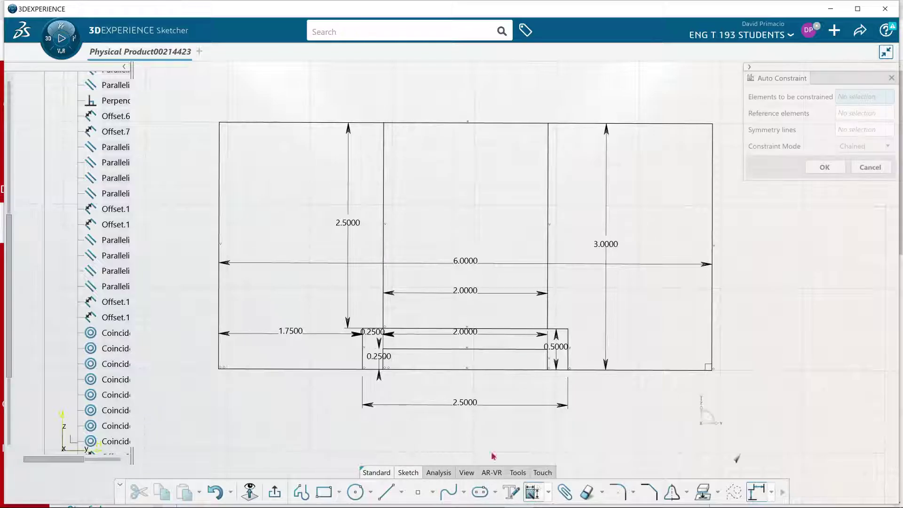
click(220, 308)
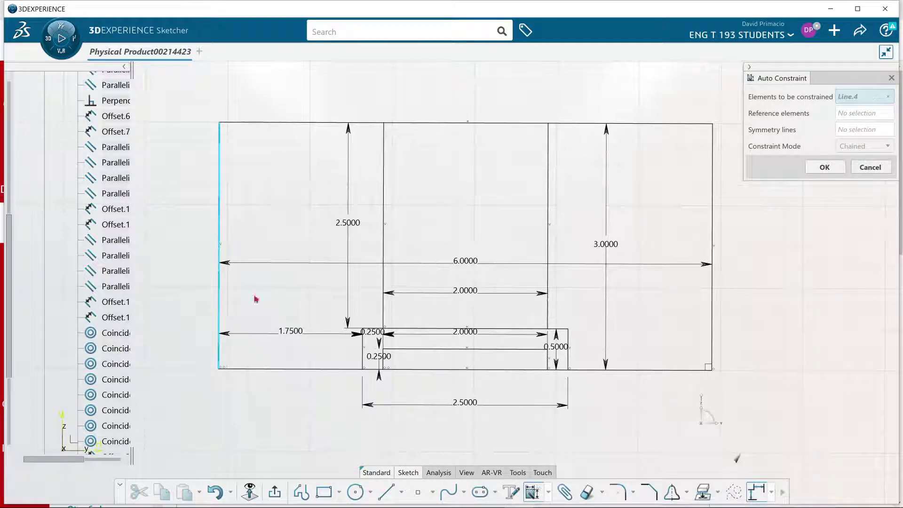
click(383, 308)
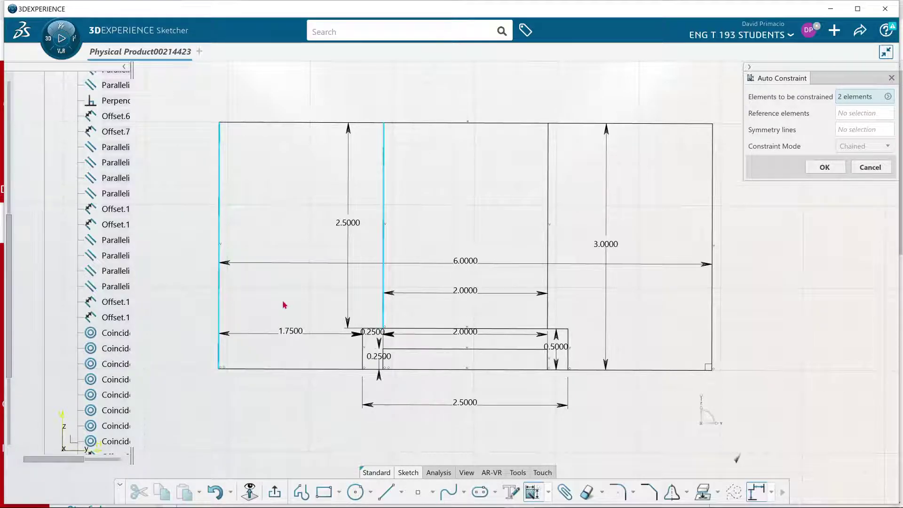
Constrain the upper inner rectangle's left edge 2 in from the large rectangle's left edge, undoing the flip to the outer side
click(548, 492)
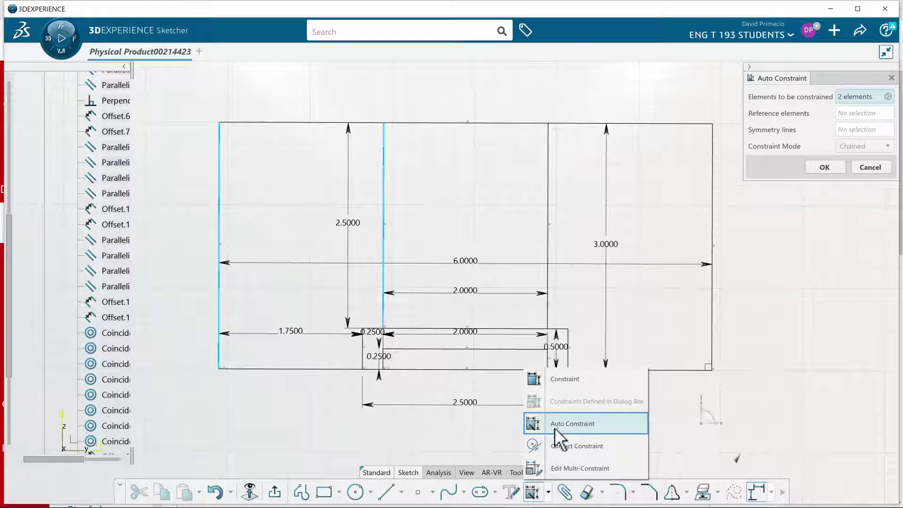
click(564, 379)
click(385, 320)
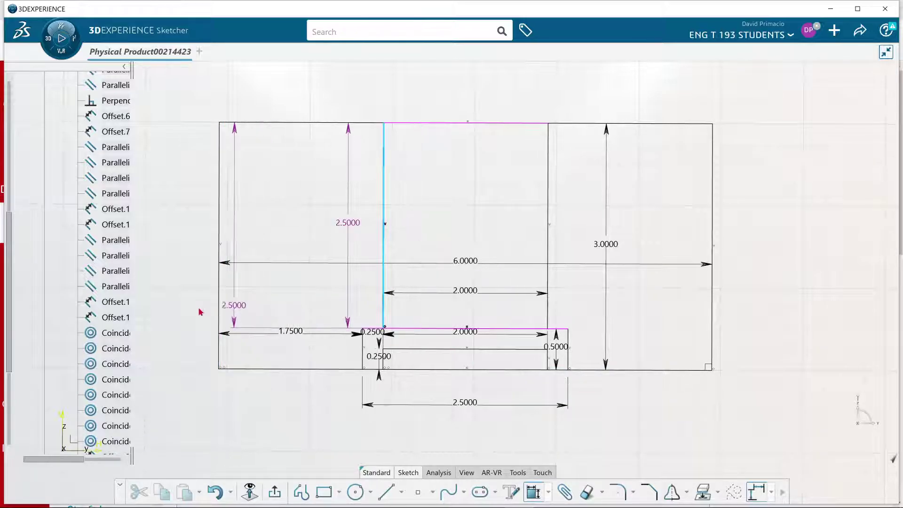
click(219, 312)
click(230, 312)
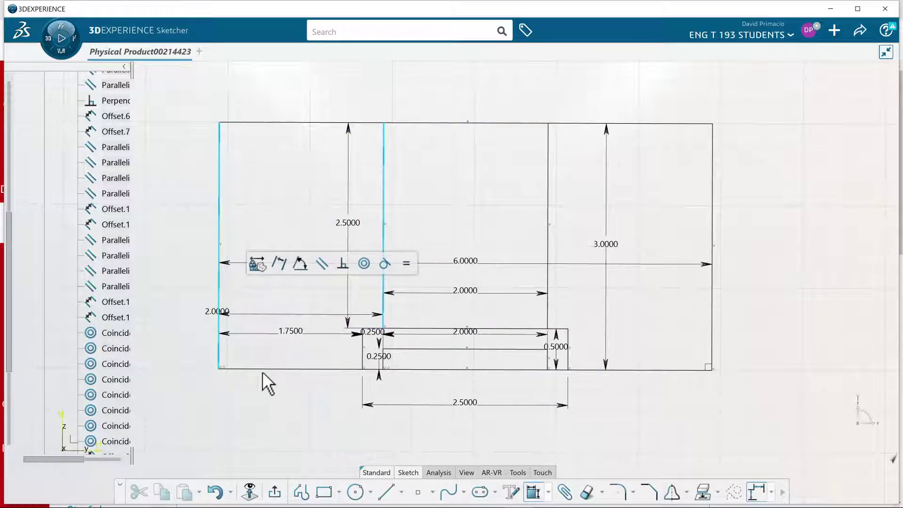
click(302, 176)
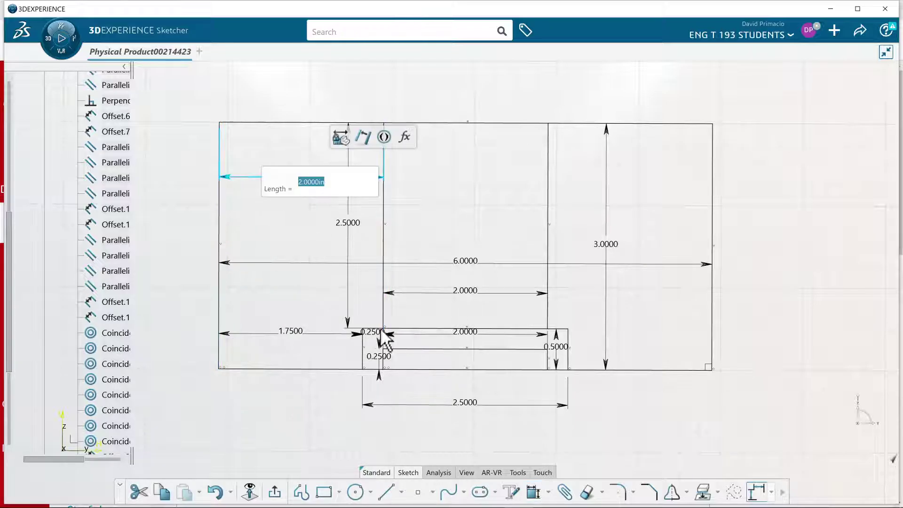
key(Return)
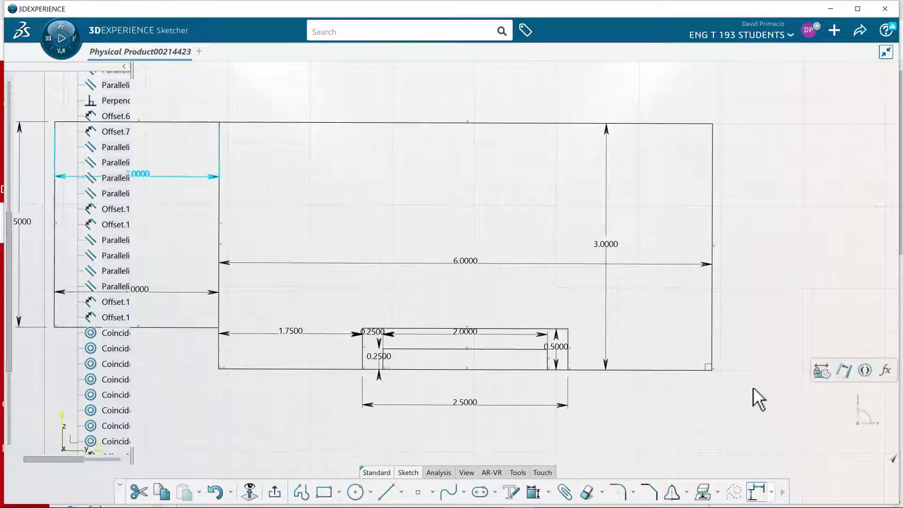
middle_drag(734, 374, 892, 380)
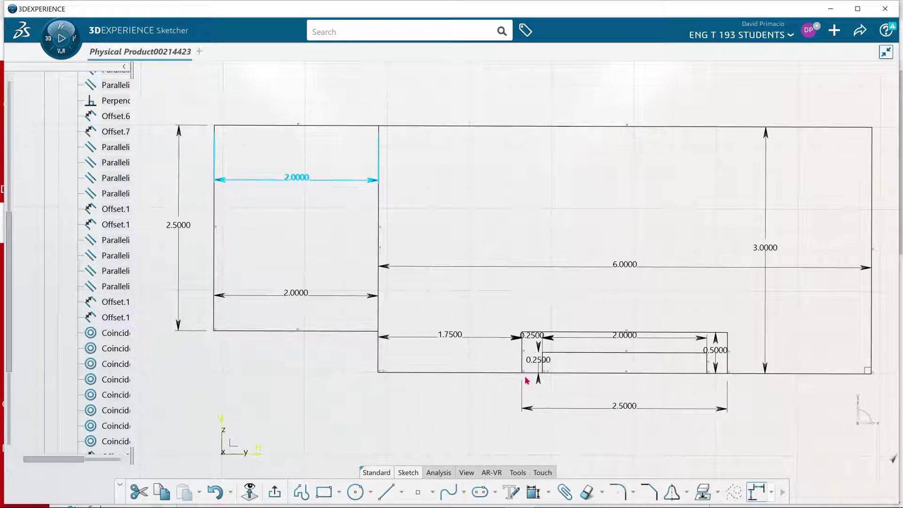
key(ctrl+z)
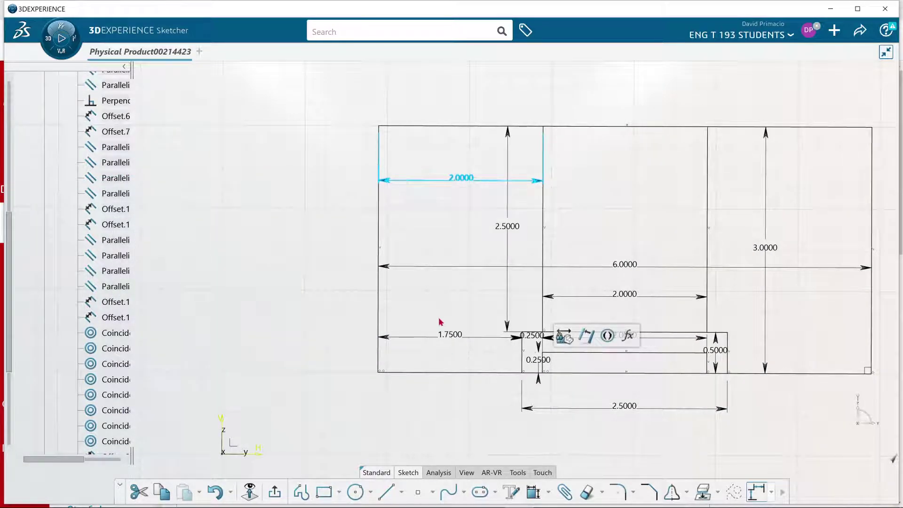
click(301, 368)
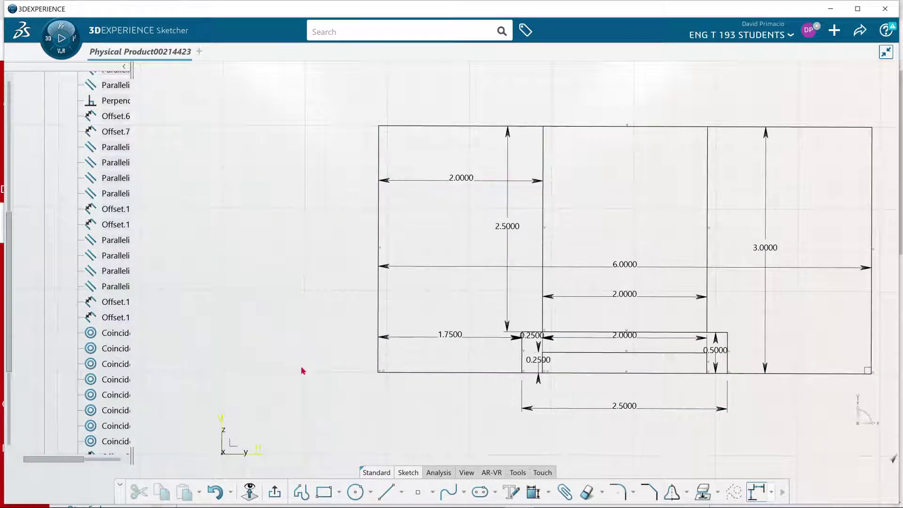
Move the upper inner rectangle's height dimension outside the sketch's left edge and the large rectangle's height dimension outside its right edge
click(508, 301)
drag(508, 302, 360, 301)
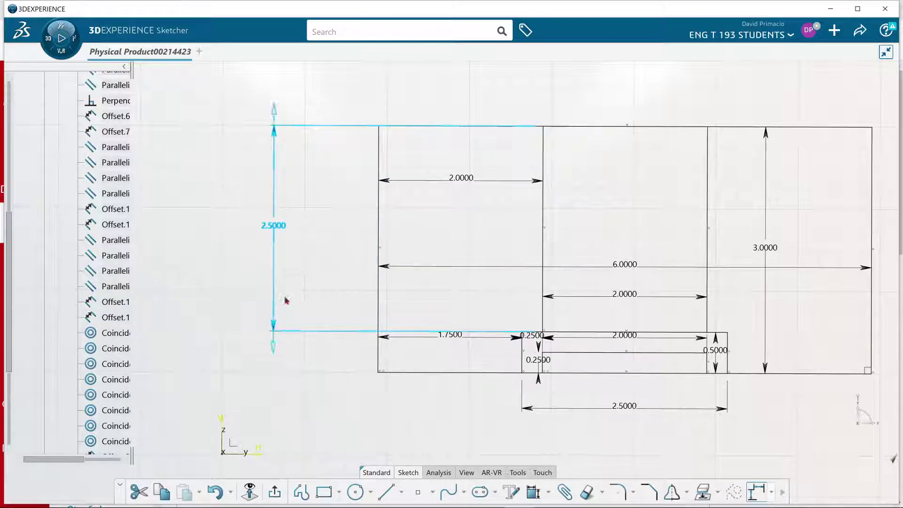
click(766, 324)
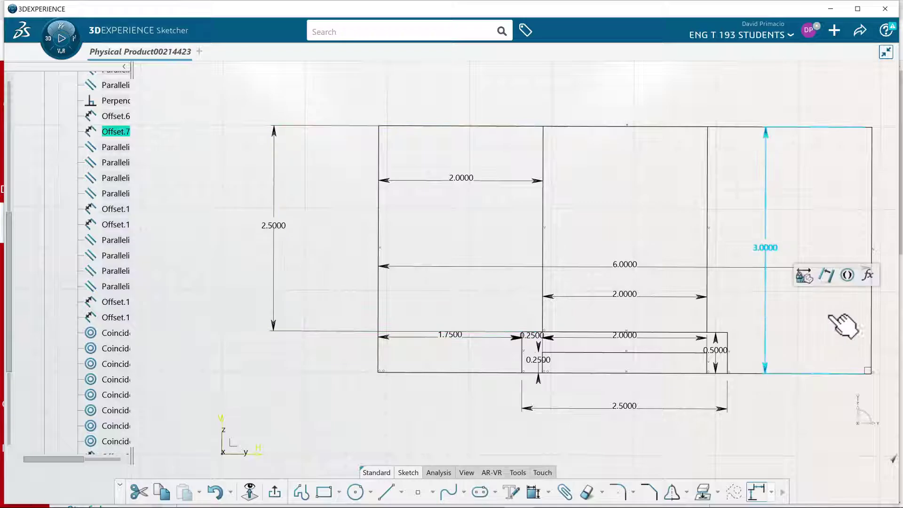
click(794, 412)
mouse_move(783, 413)
middle_down()
mouse_move(689, 408)
mouse_move(678, 424)
middle_up()
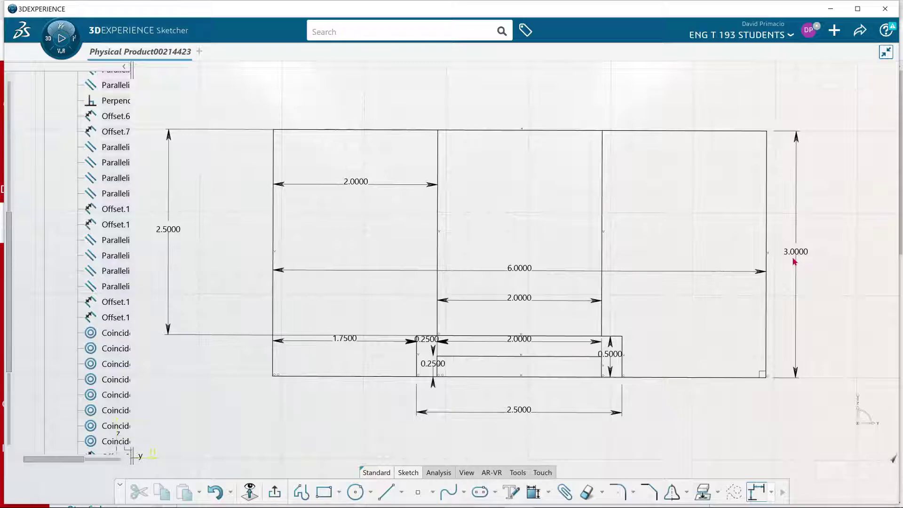
Set the large rectangle's height to 2.5 in
double_click(794, 258)
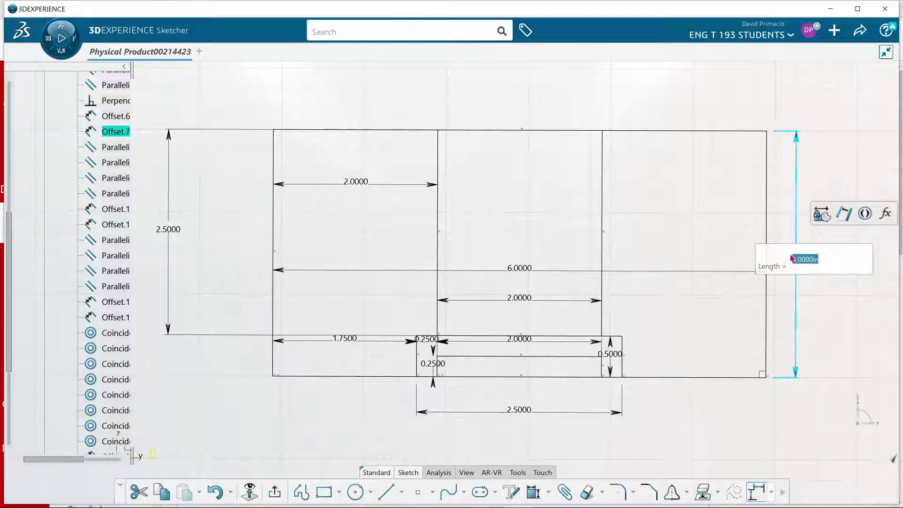
key(BackSpace)
text(2.5)
key(Return)
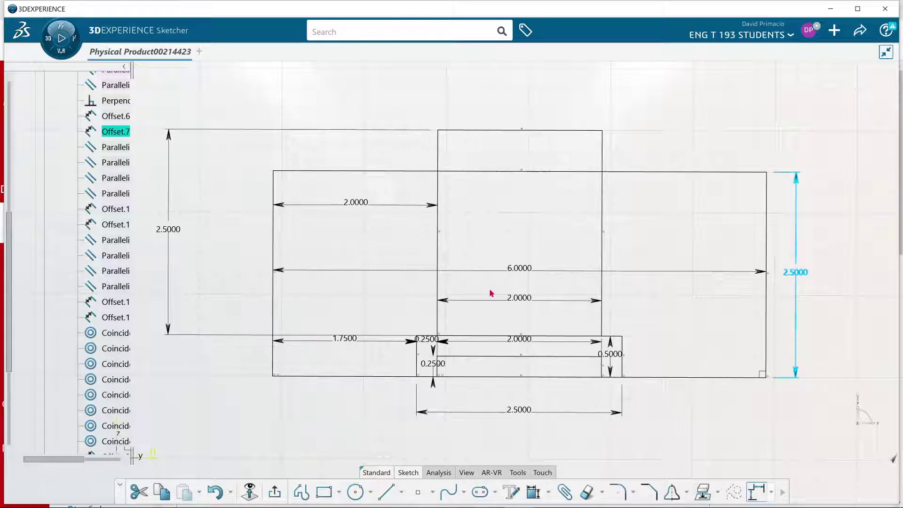
Set the upper inner rectangle's height to 2 in
double_click(176, 231)
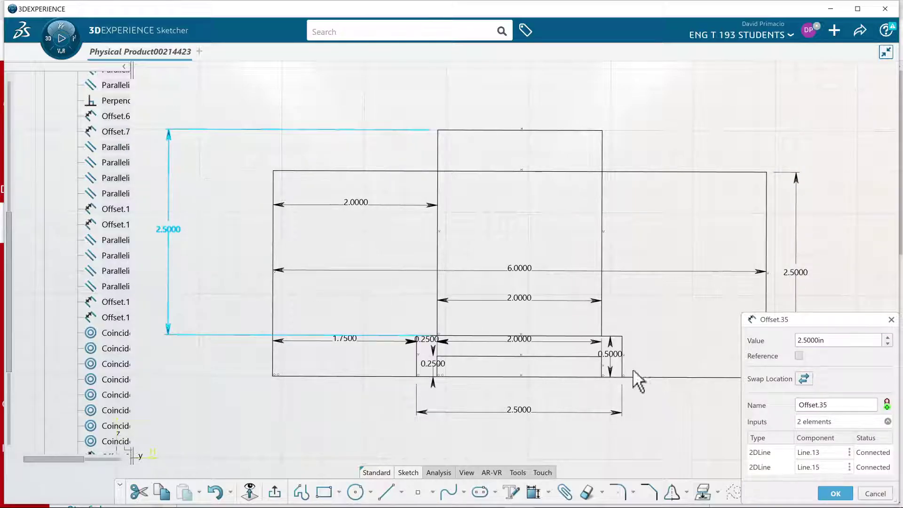
click(811, 340)
double_click(811, 341)
text(2)
key(Return)
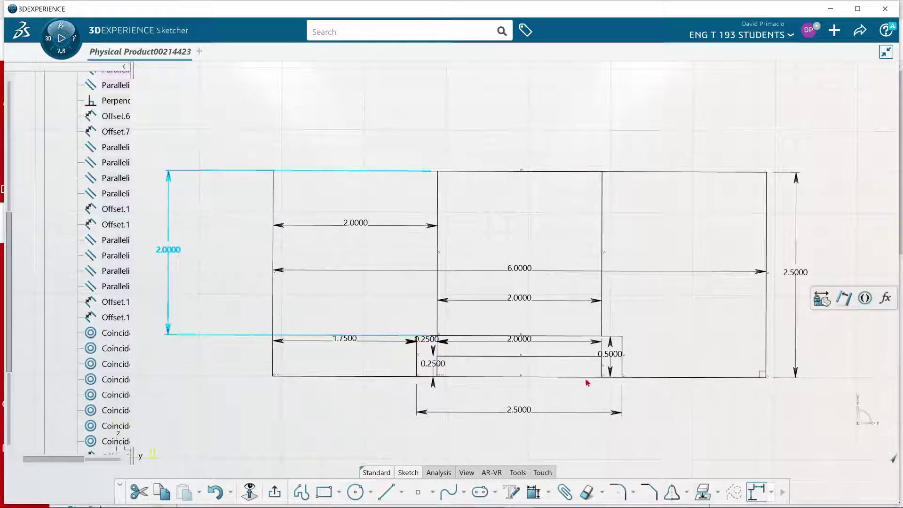
Move the large rectangle's overall width dimension below the sketch and set it to 5.5 in
middle_drag(606, 370, 591, 346)
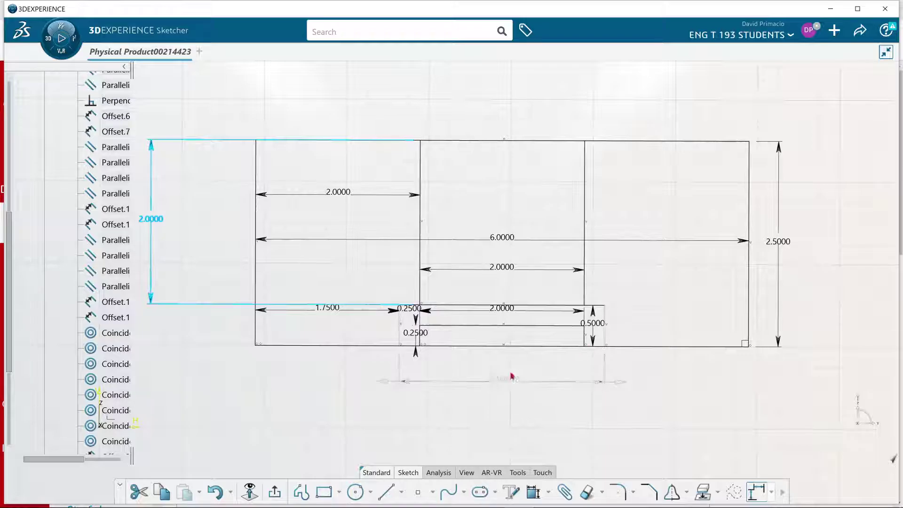
mouse_move(664, 242)
mouse_down()
mouse_move(675, 376)
mouse_move(648, 416)
mouse_up()
double_click(502, 403)
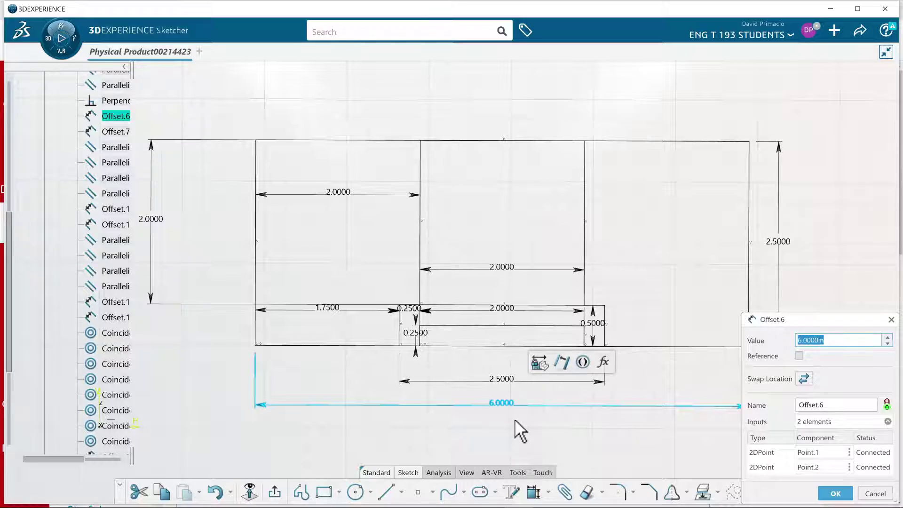
text(5.5)
key(Return)
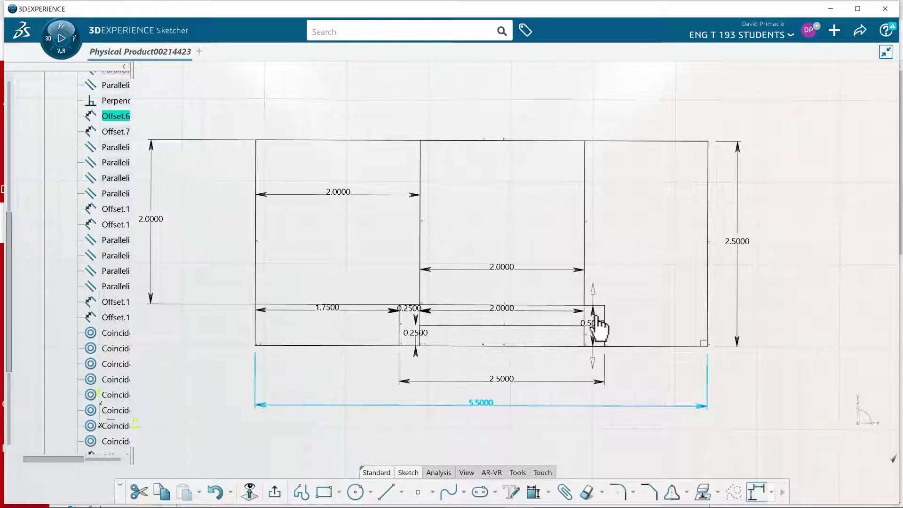
Move the 2.5 in wide rectangle's height dimension outside its right edge and set it to 1 in
drag(595, 320, 641, 320)
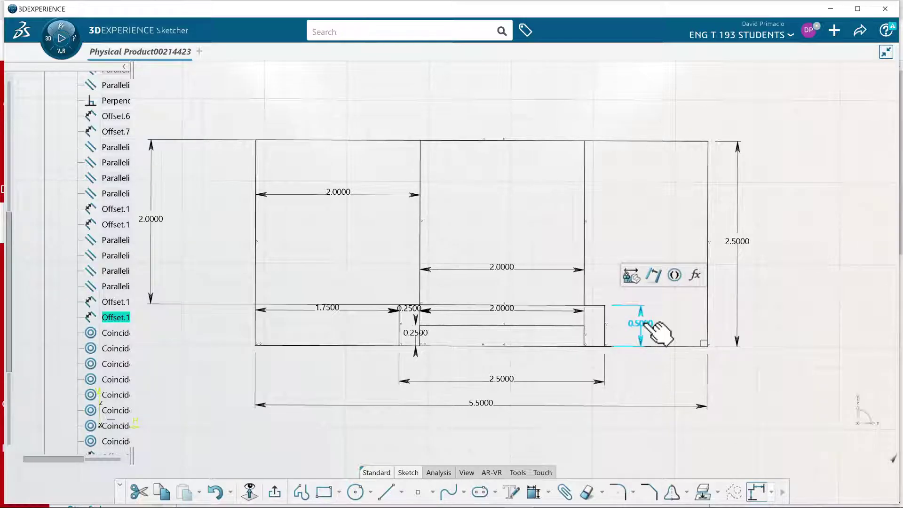
double_click(645, 324)
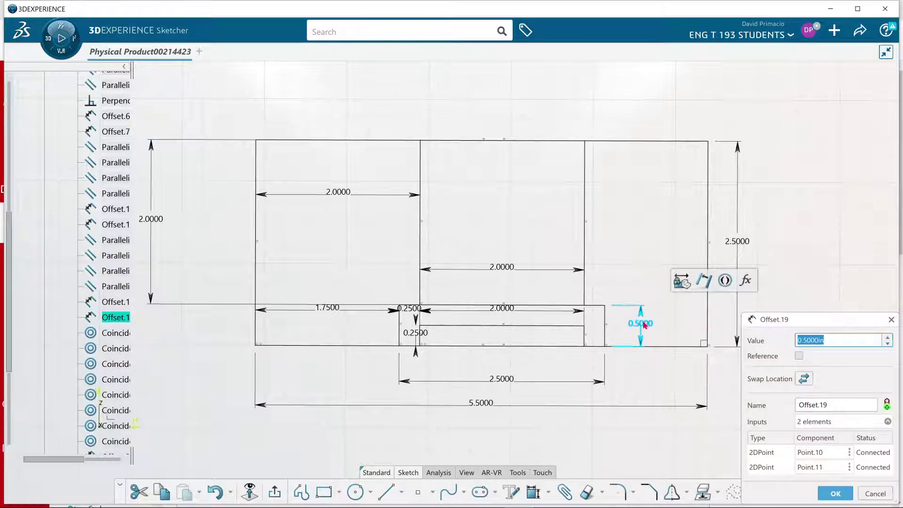
text(1)
key(Return)
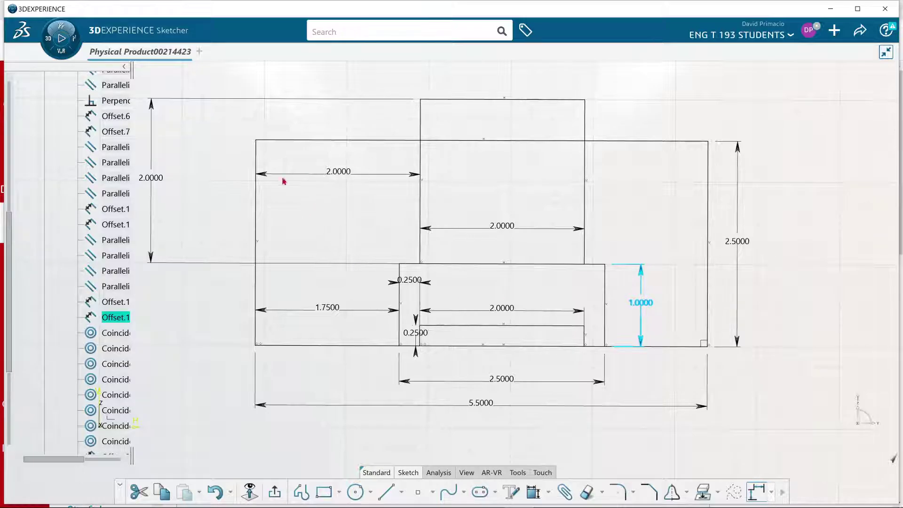
Set the upper inner rectangle's height to 1.5 in
double_click(144, 179)
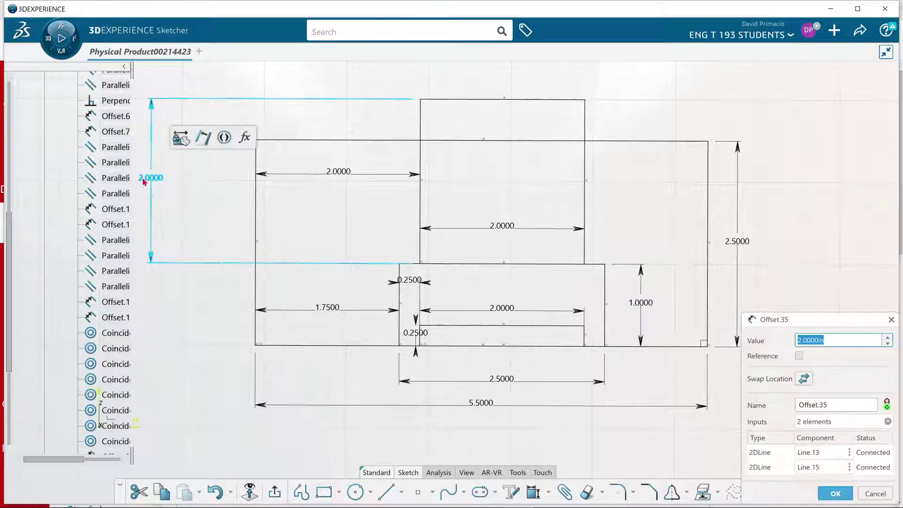
text(1.5)
key(Return)
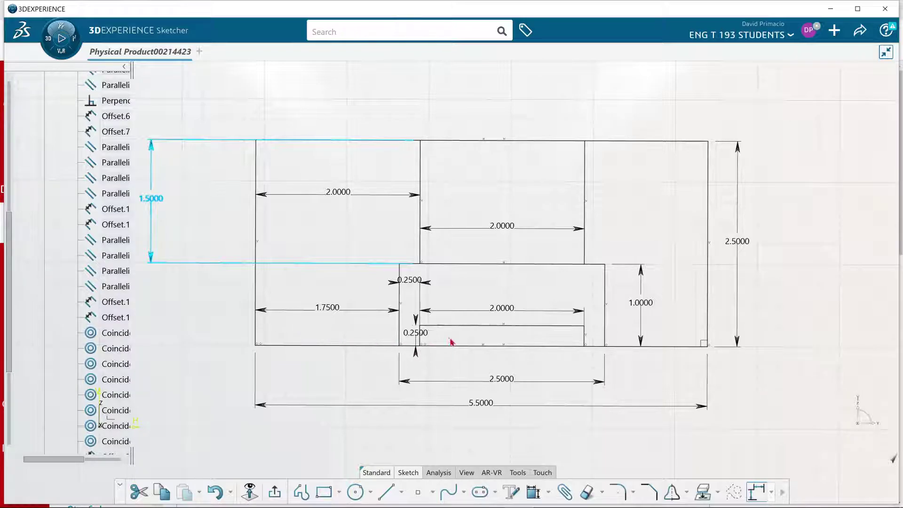
Set the smallest rectangle's height to 0.5 in and its left edge's offset from the surrounding rectangle to 0.5 in
double_click(414, 338)
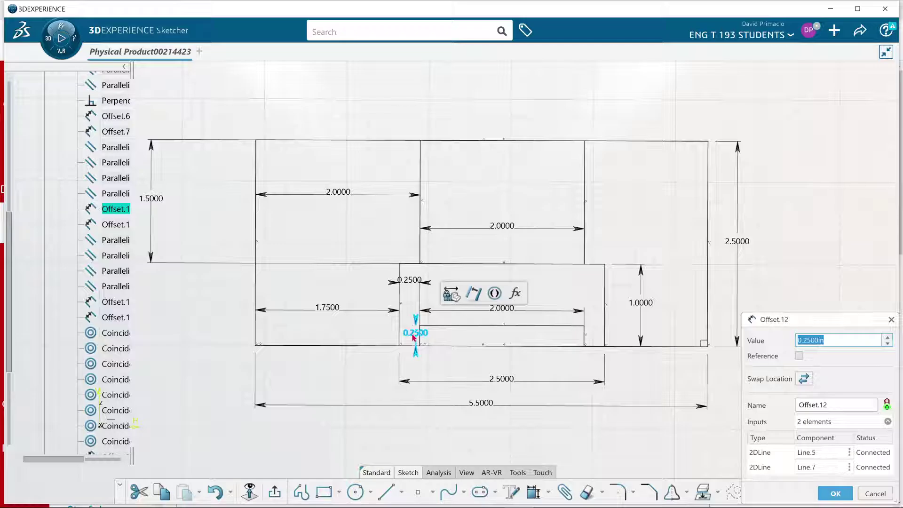
text(0.5)
key(Return)
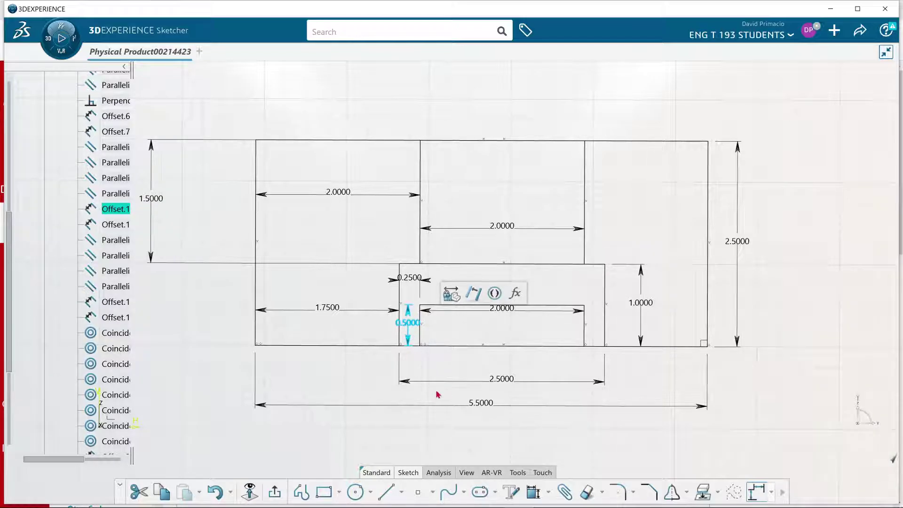
double_click(414, 281)
text(.)
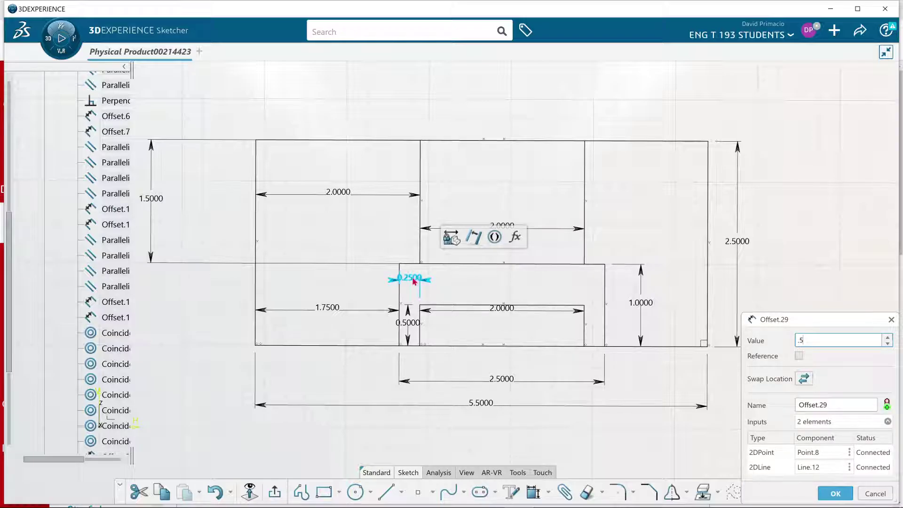
text(5)
key(Return)
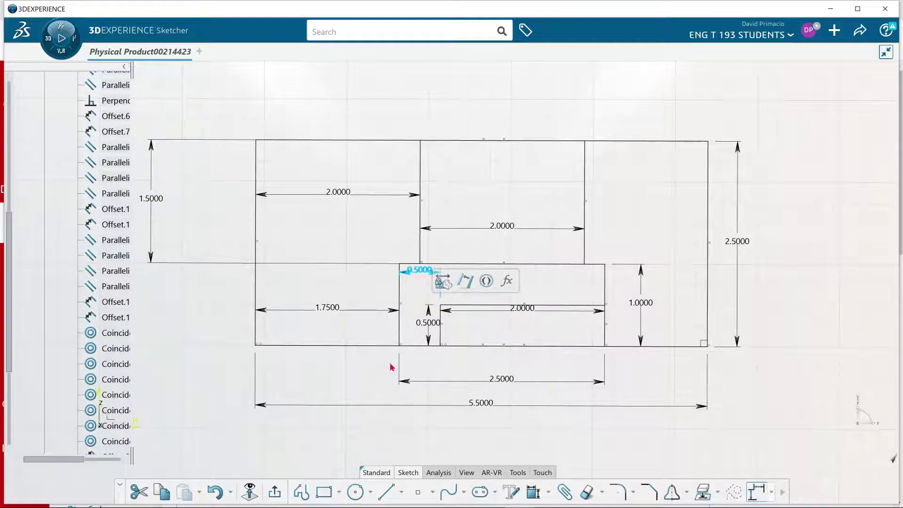
Set the width of the rectangle surrounding the smallest one to 3 in and move the smallest rectangle's width dimension below the sketch
click(549, 380)
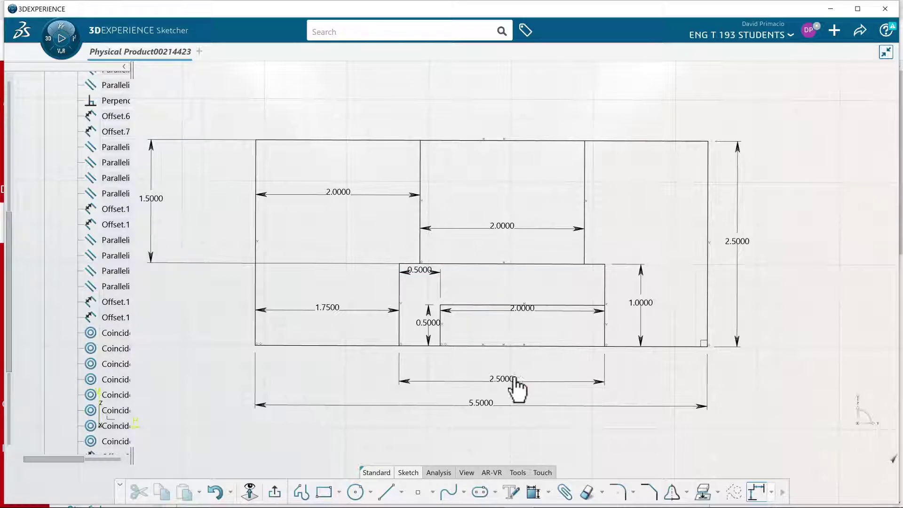
double_click(502, 380)
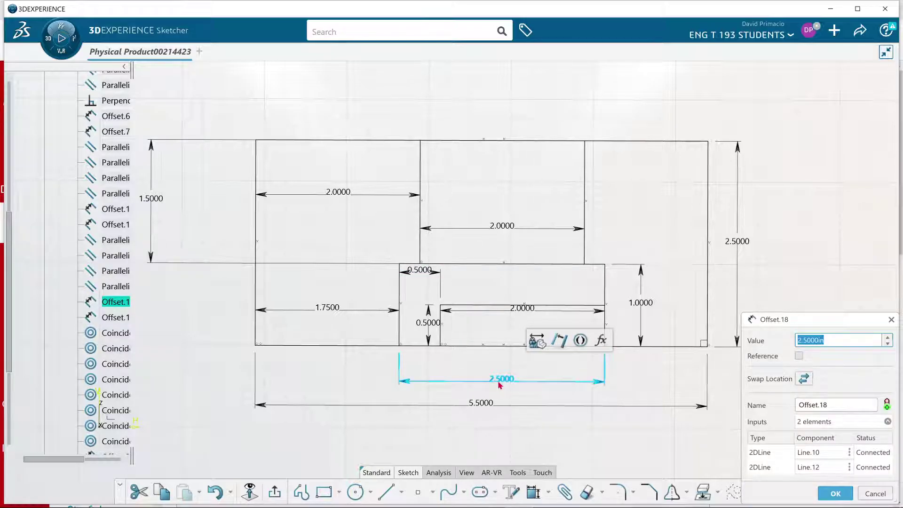
text(3)
key(Return)
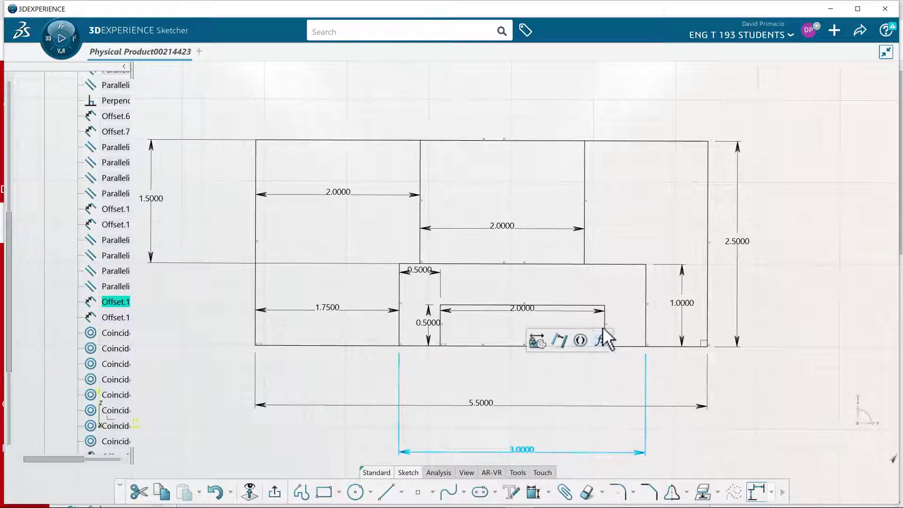
click(547, 313)
drag(550, 343, 555, 379)
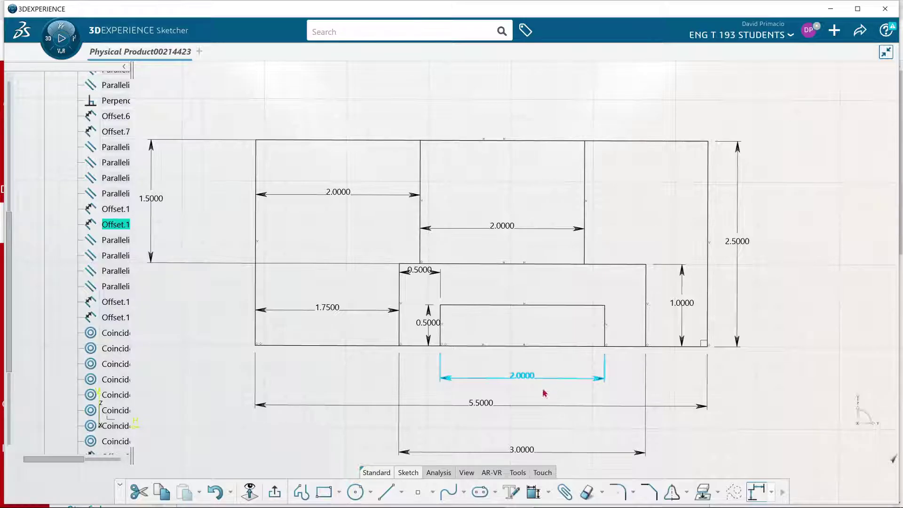
Set the surrounding rectangle's offset from the sketch's left edge to 1 in and the smallest rectangle's width to 2.5 in
double_click(334, 310)
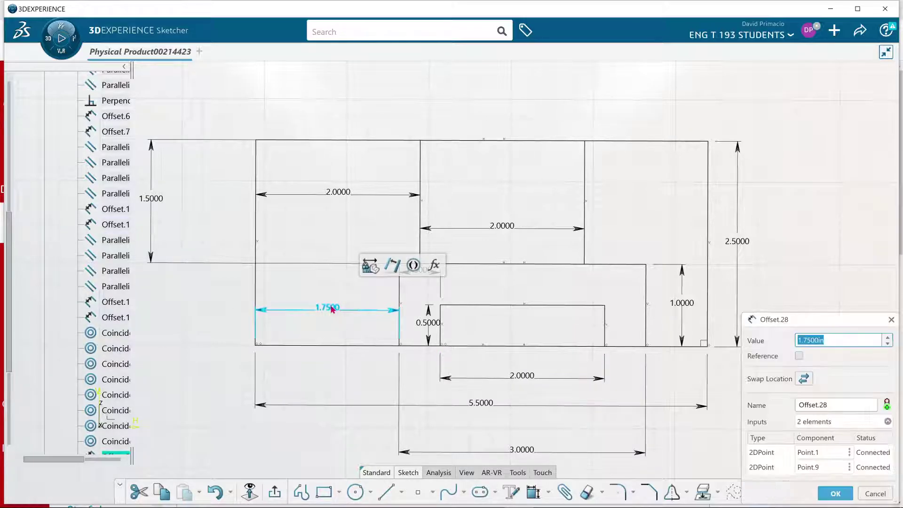
text(1)
key(Return)
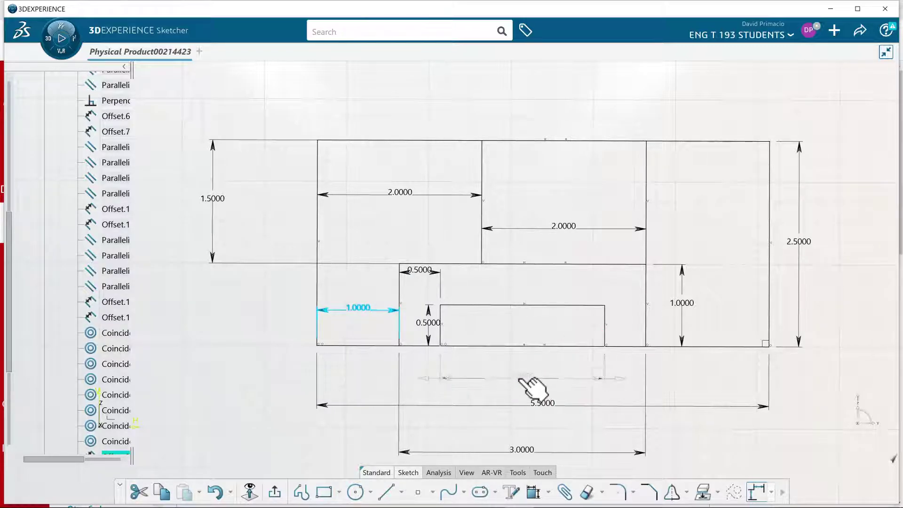
double_click(522, 379)
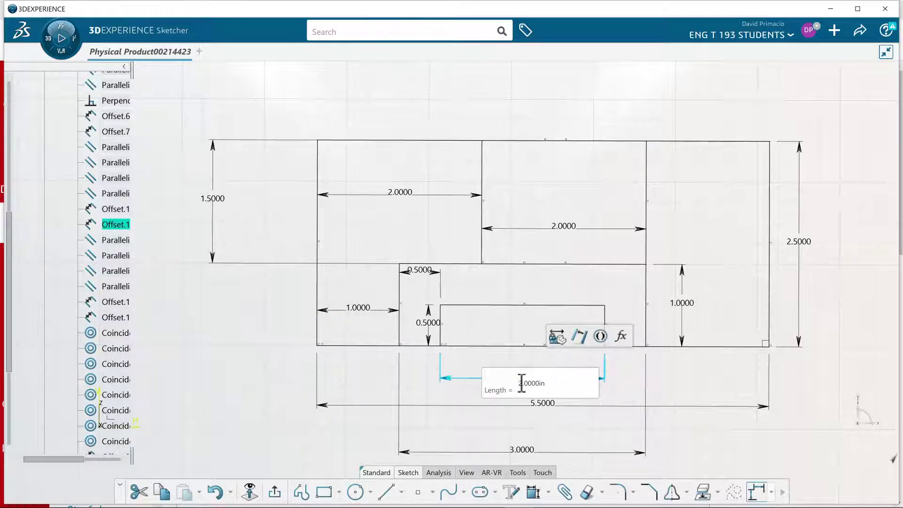
double_click(545, 383)
text(2.5)
key(Return)
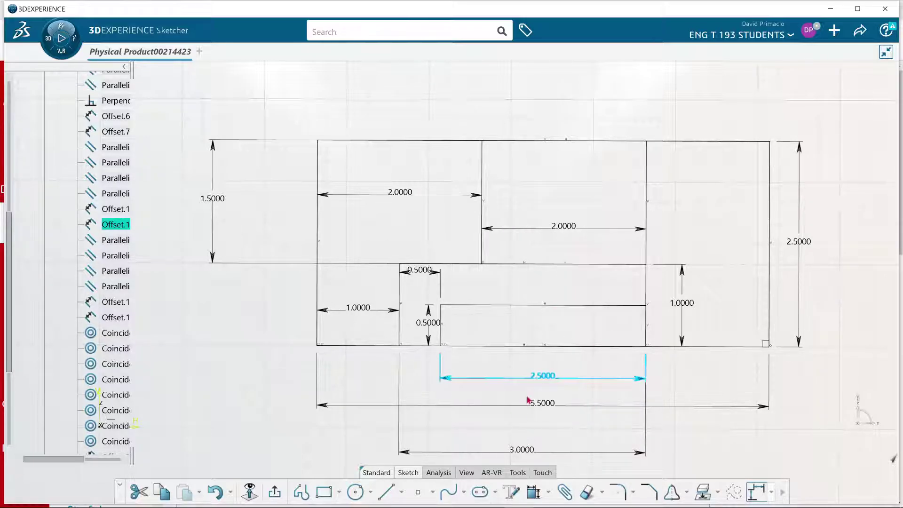
Try the 3 in width dimension closer to the base with a value of 2.5 in, and undo that width change
click(446, 454)
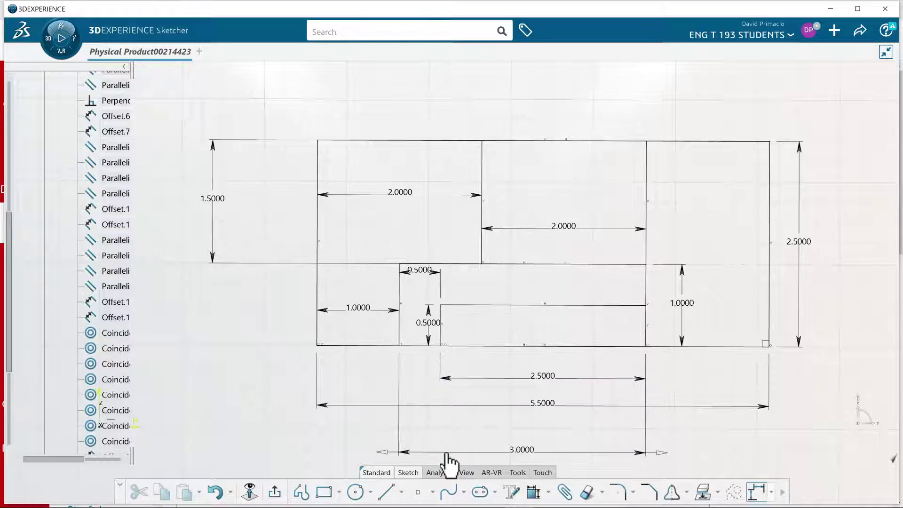
drag(446, 452, 463, 354)
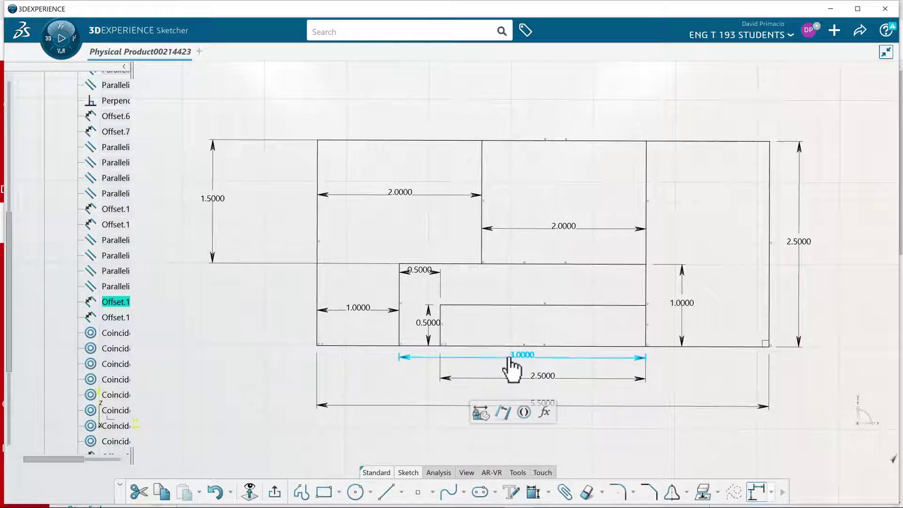
click(504, 367)
double_click(528, 359)
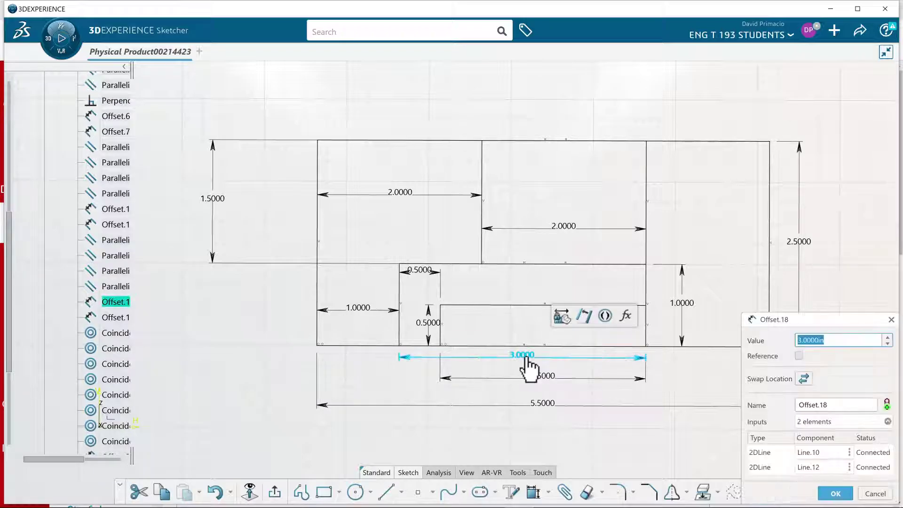
text(2.5)
key(Return)
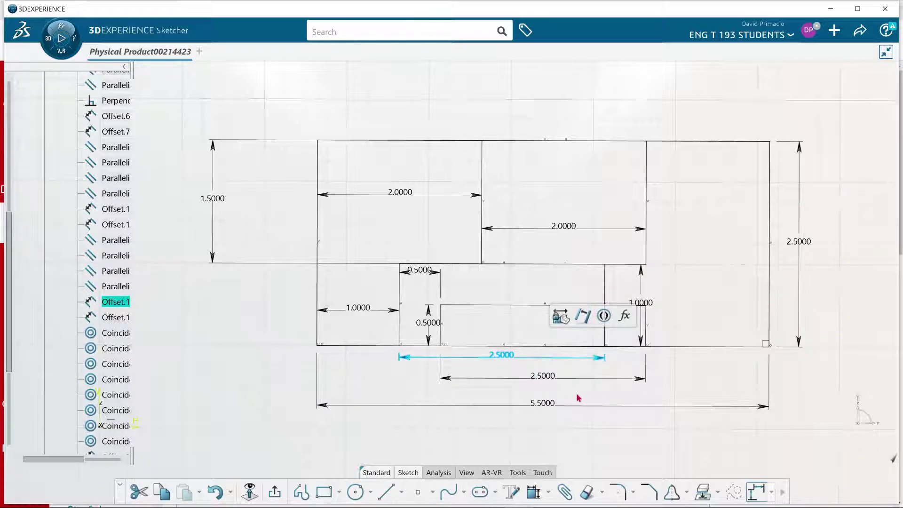
click(542, 388)
mouse_move(549, 396)
middle_down()
mouse_move(532, 419)
mouse_move(520, 418)
middle_up()
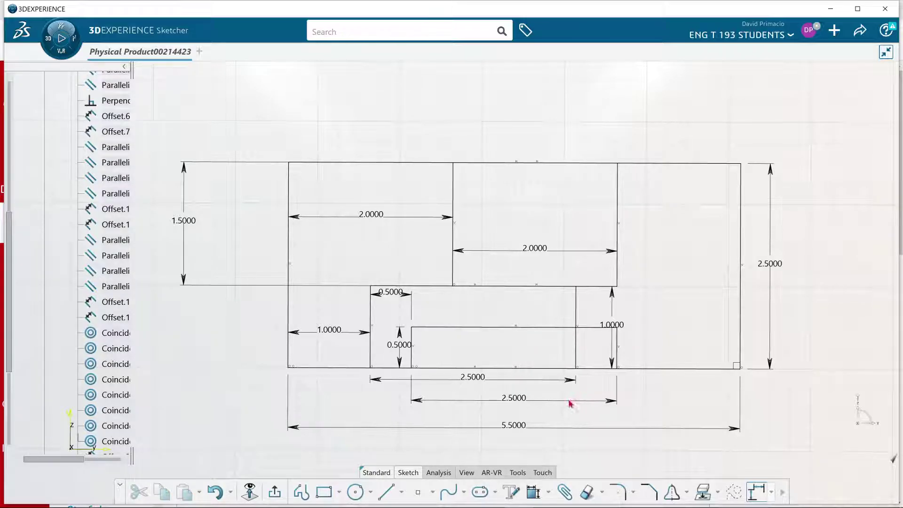
click(518, 399)
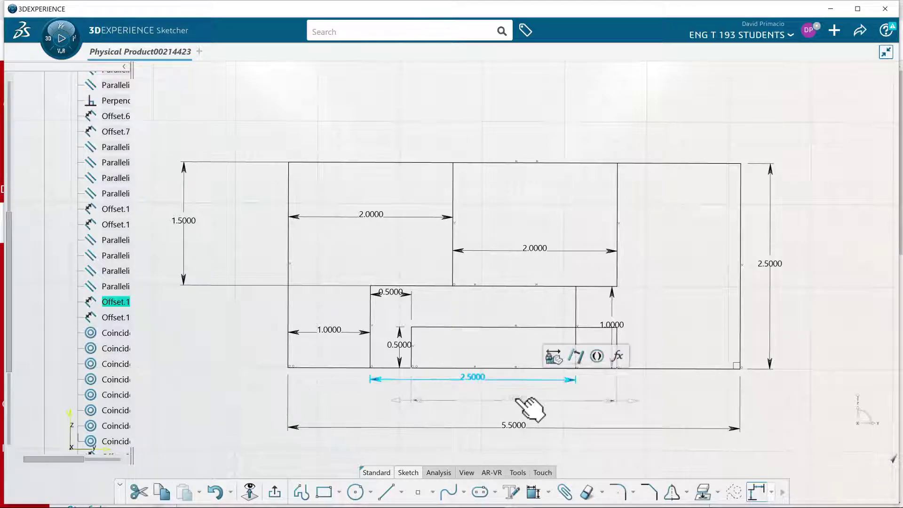
key(ctrl+z)
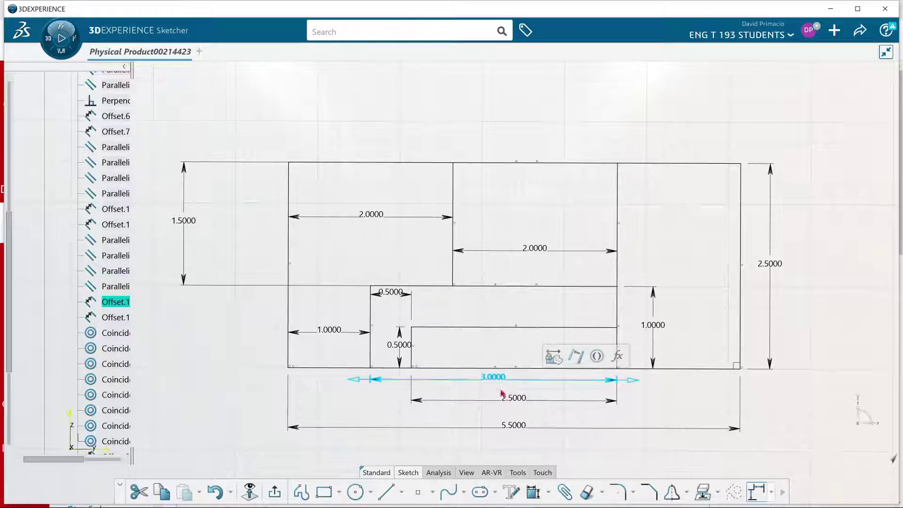
Set the surrounding rectangle's width to 3.5 in, placing that dimension just above the 5.5 in one and the smallest rectangle's height dimension inside it
double_click(492, 379)
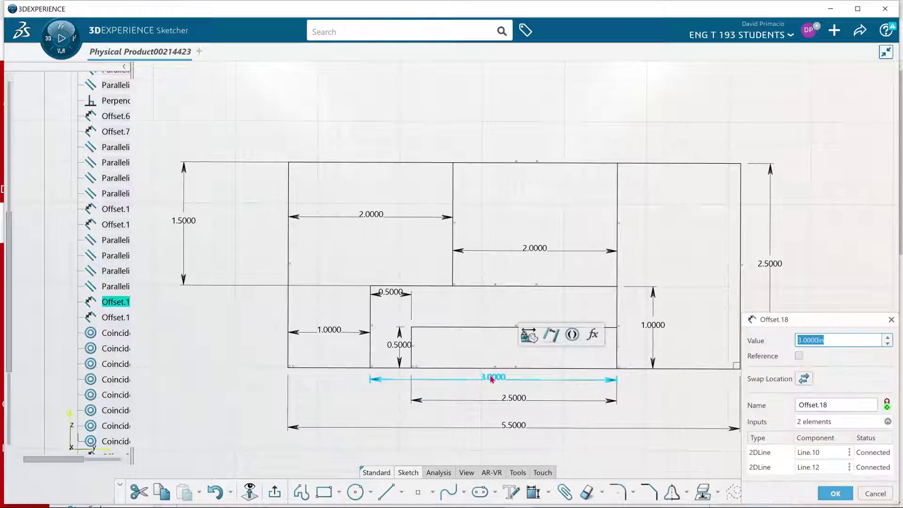
text(3.5)
key(Return)
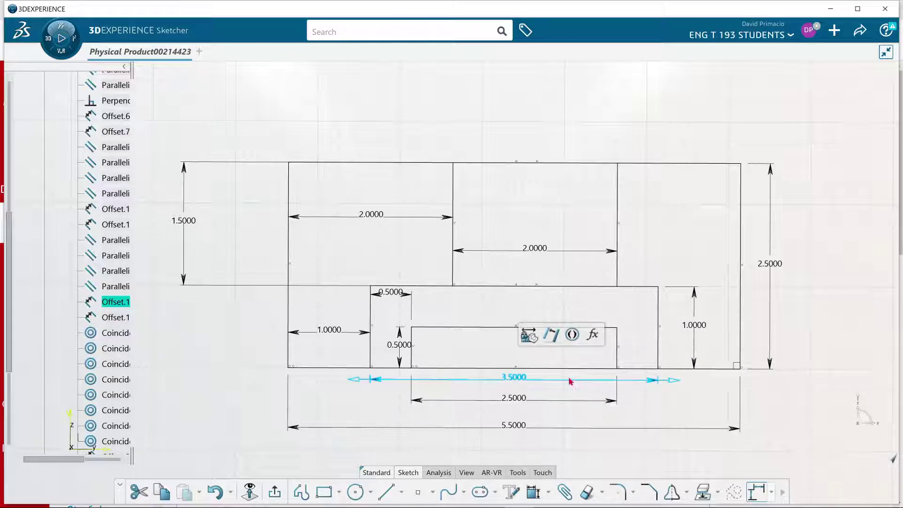
key(Escape)
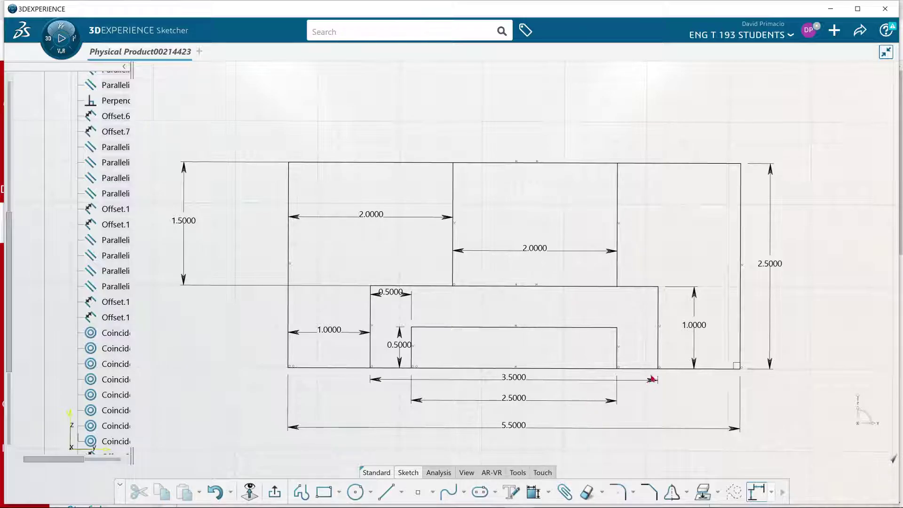
drag(637, 388, 644, 423)
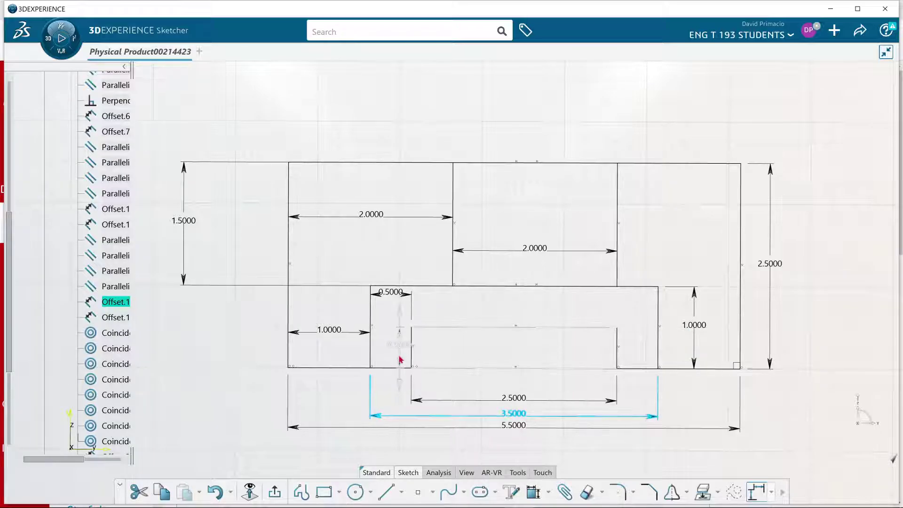
drag(400, 361, 464, 363)
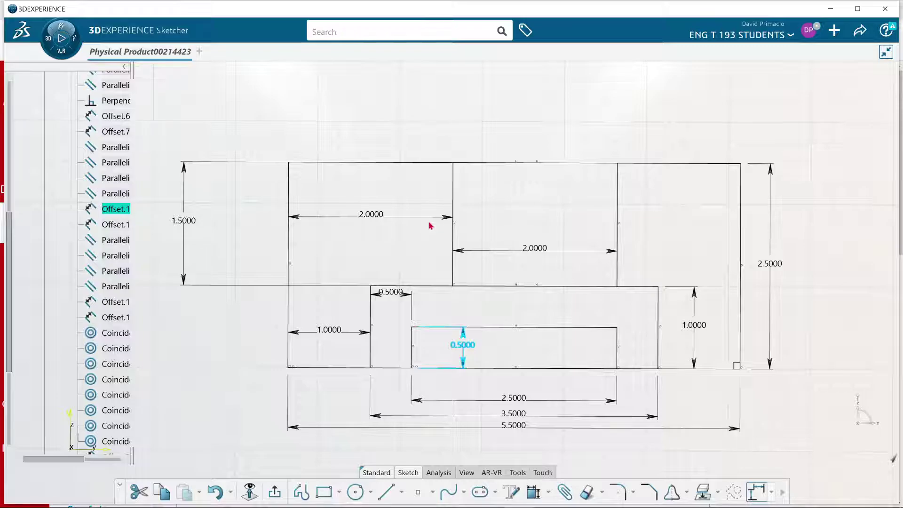
Set the upper inner rectangle's offset from the sketch's left edge to 1.5 in and its width to 2.5 in
double_click(372, 216)
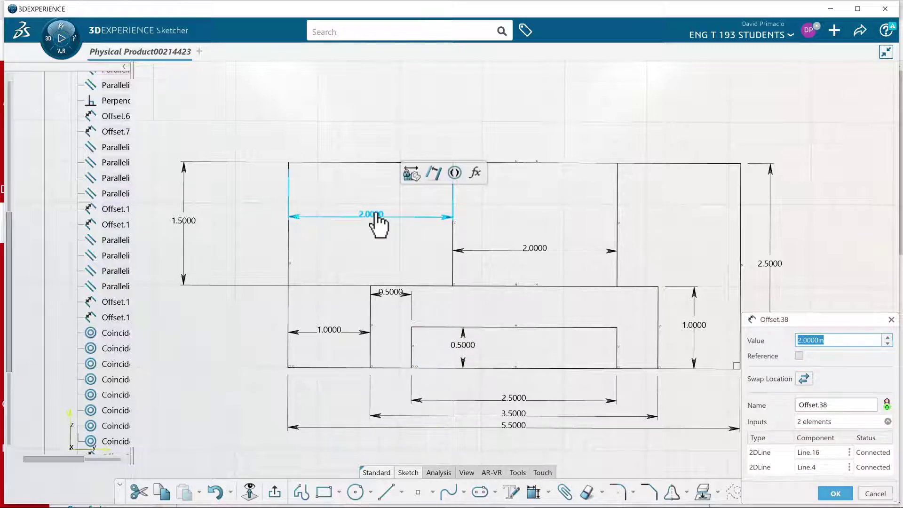
text(1.5)
key(Return)
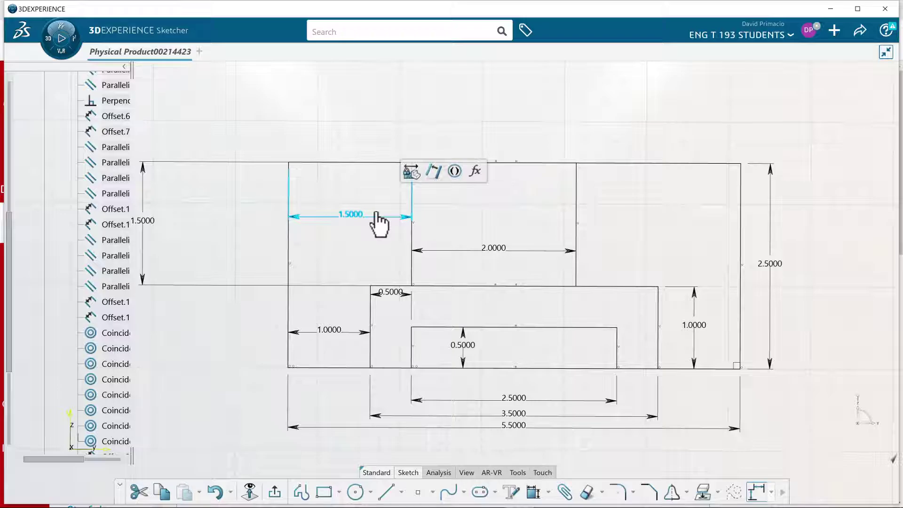
double_click(506, 256)
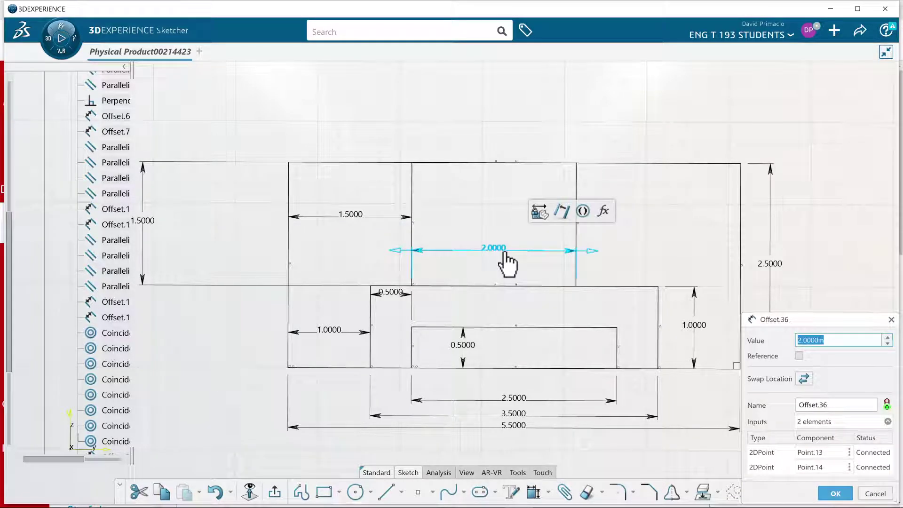
text(2.5)
key(Return)
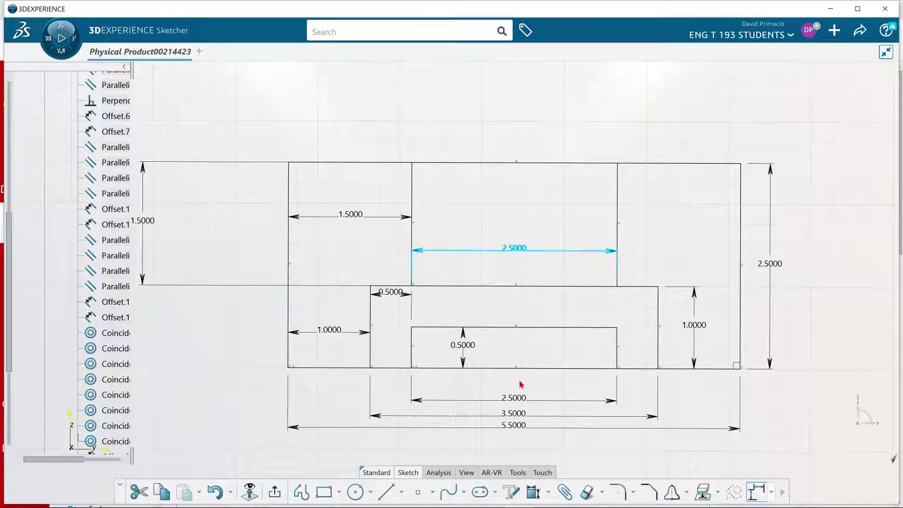
click(806, 408)
Fillet the large rectangle's upper-left corner with a 0.75 in radius
mouse_move(780, 395)
middle_down()
mouse_move(778, 387)
mouse_move(773, 410)
mouse_move(797, 425)
middle_up()
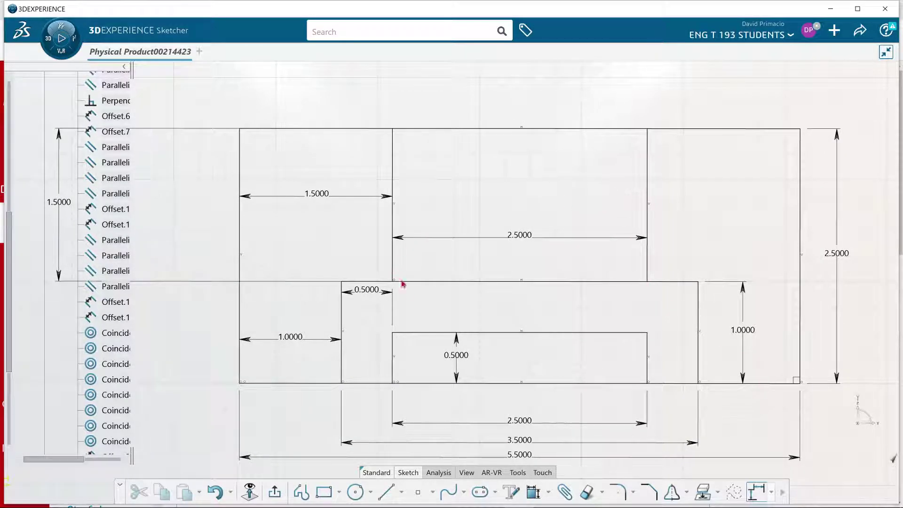
mouse_move(403, 284)
middle_down()
mouse_move(423, 322)
mouse_move(389, 276)
middle_up()
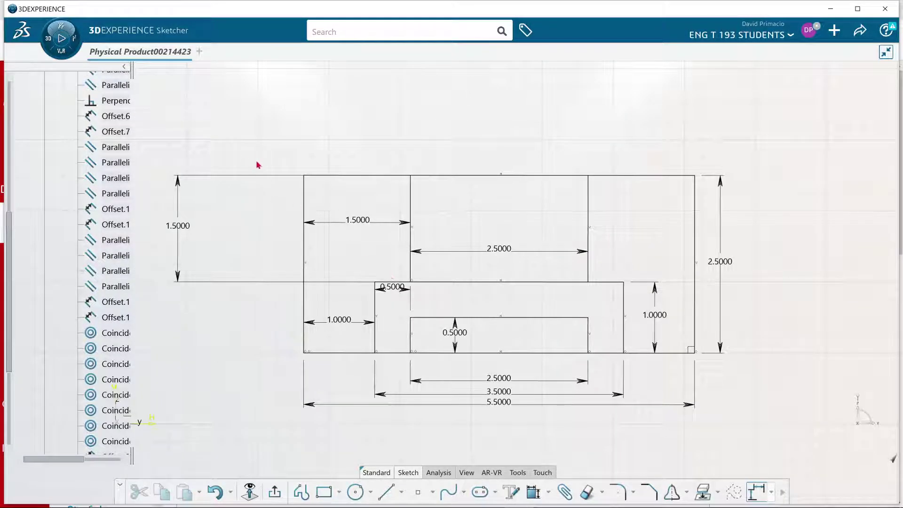
drag(271, 147, 696, 186)
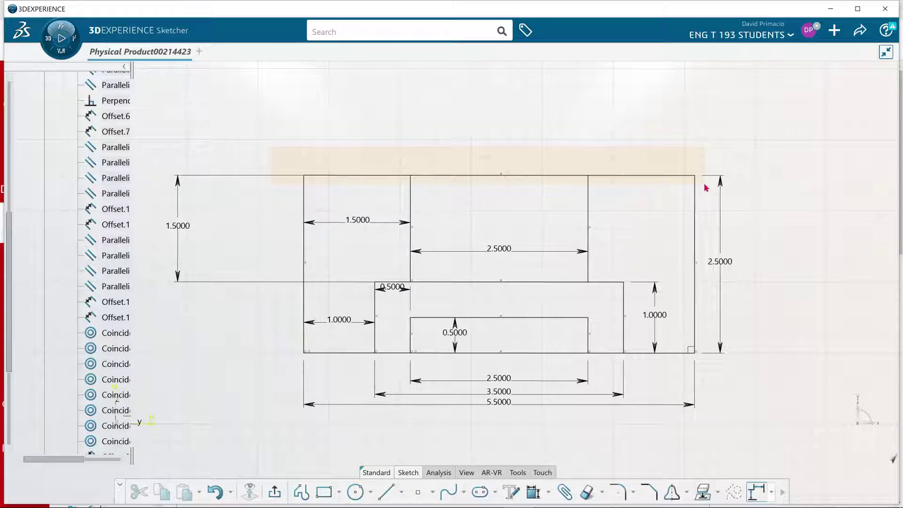
mouse_move(705, 187)
mouse_down()
mouse_move(627, 169)
mouse_move(454, 231)
mouse_move(480, 199)
mouse_move(326, 205)
mouse_up()
click(406, 164)
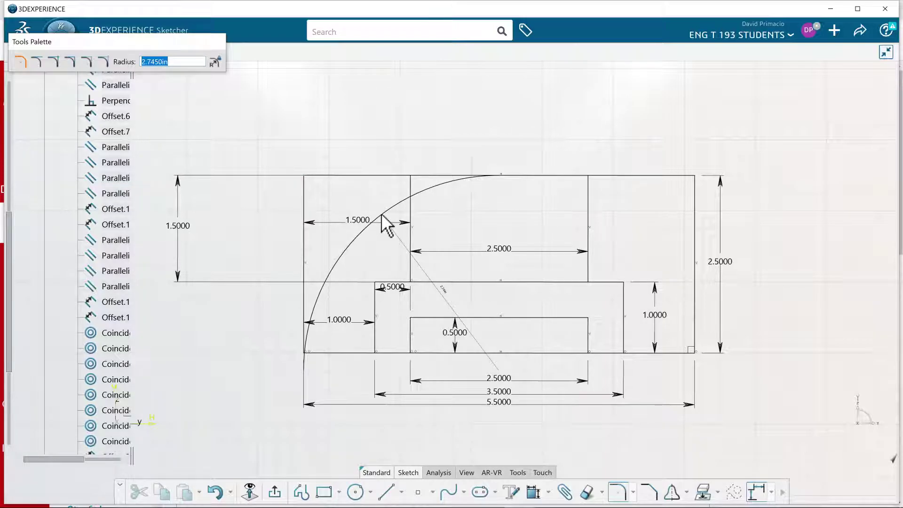
text(.75)
key(Return)
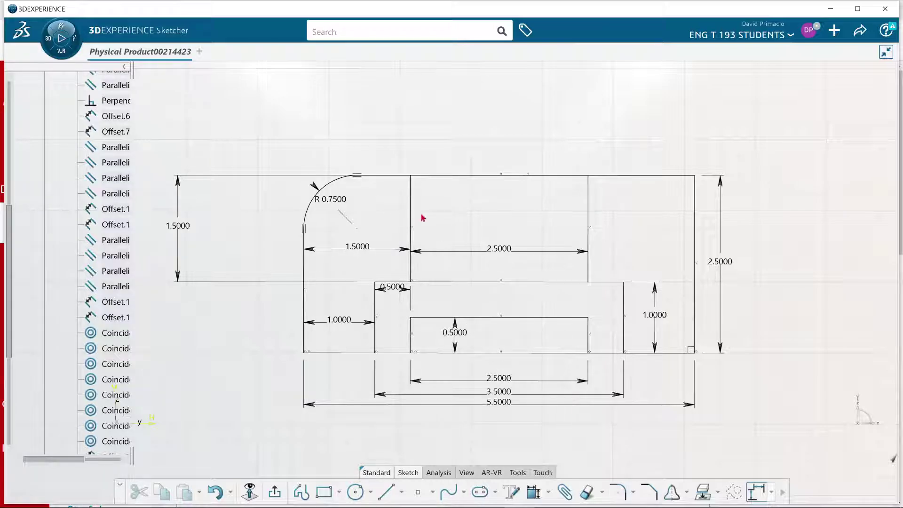
Fillet the large rectangle's upper-right corner with a 0.75 in radius
click(617, 492)
click(670, 175)
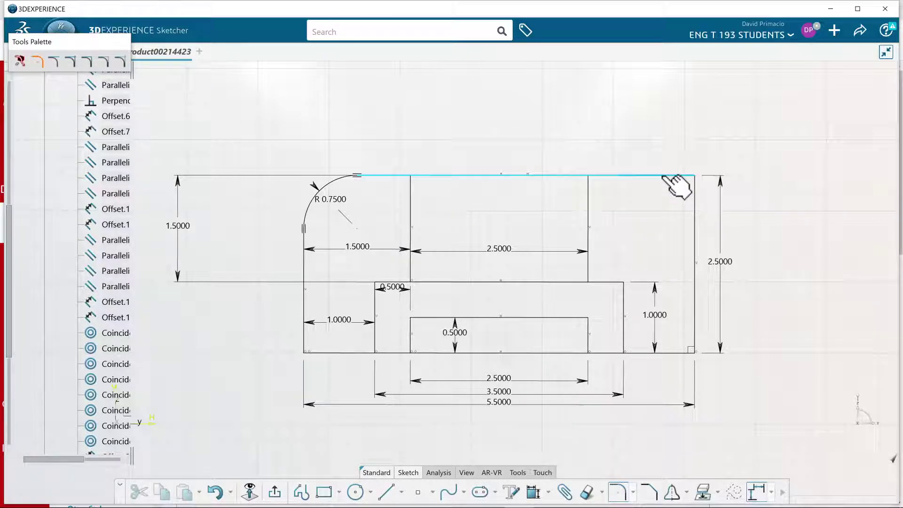
click(694, 202)
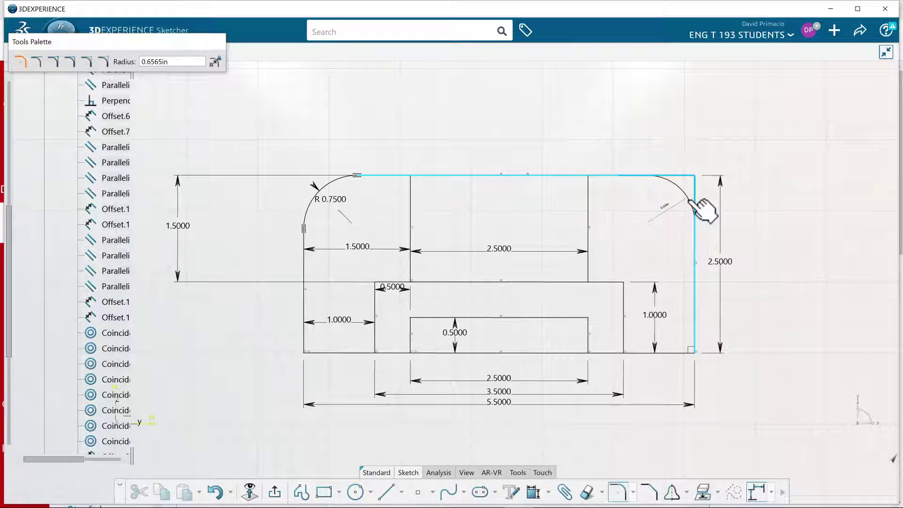
double_click(156, 62)
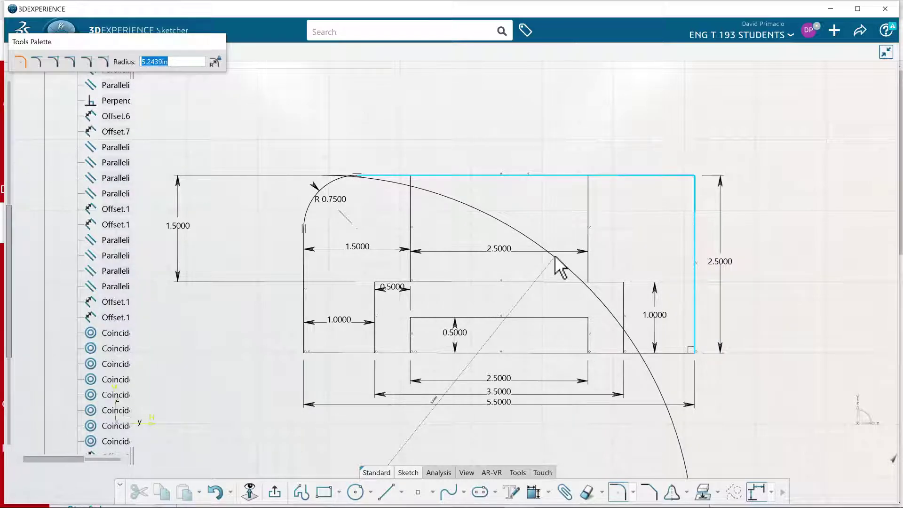
text(.75)
key(Return)
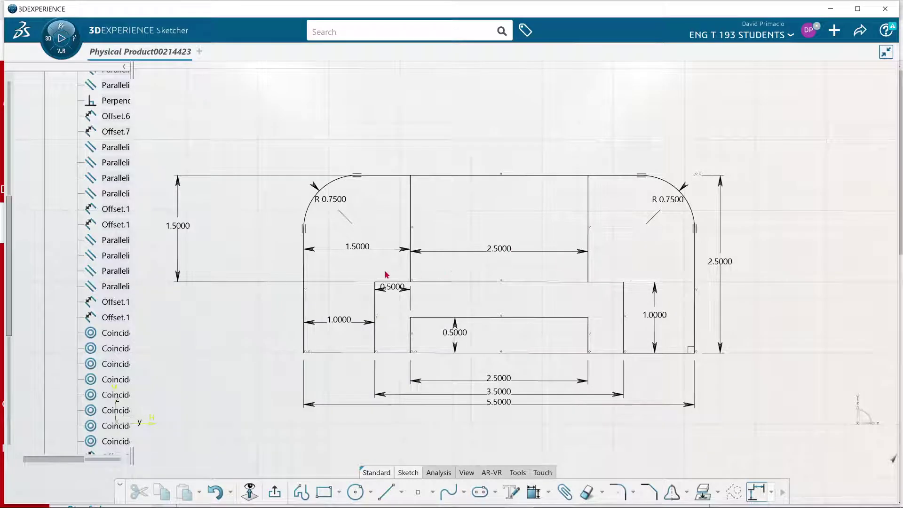
Draw a circle of about 0.27 in radius on the upper-left fillet's centre and one of about 0.35 in on the upper-right fillet's centre
click(355, 492)
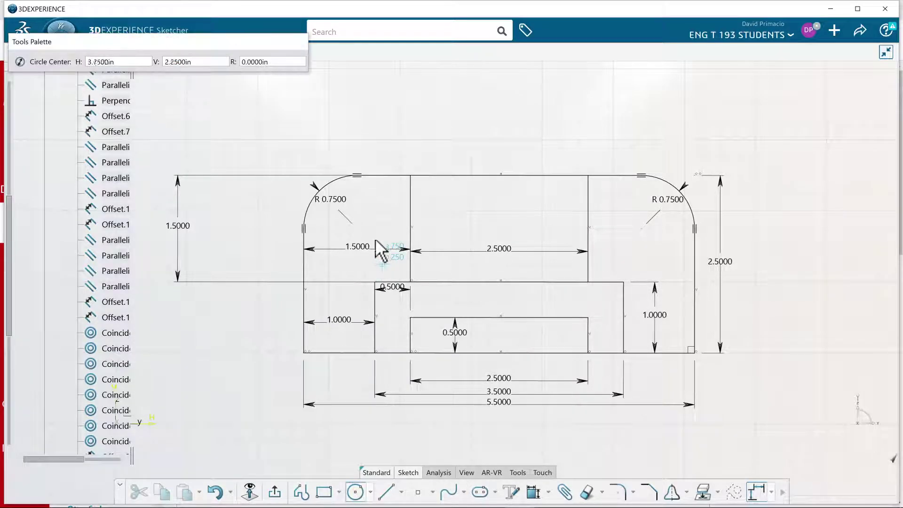
click(359, 230)
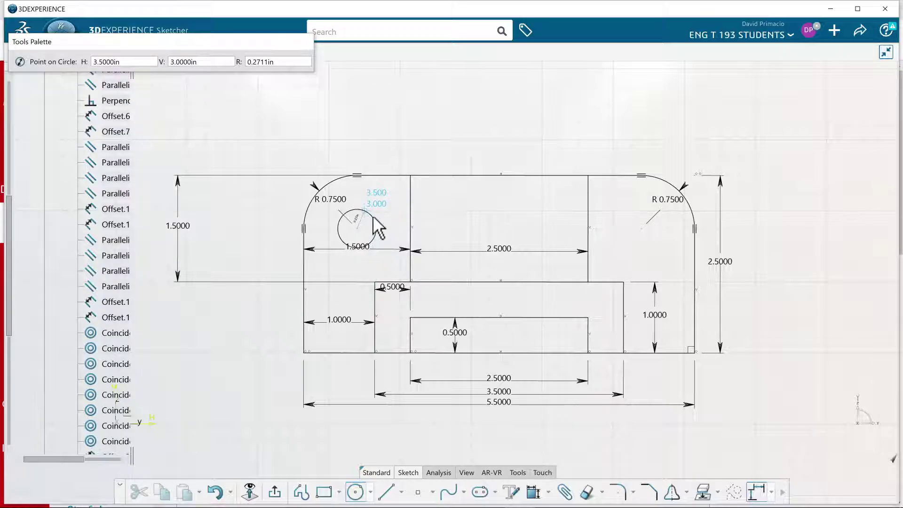
click(376, 219)
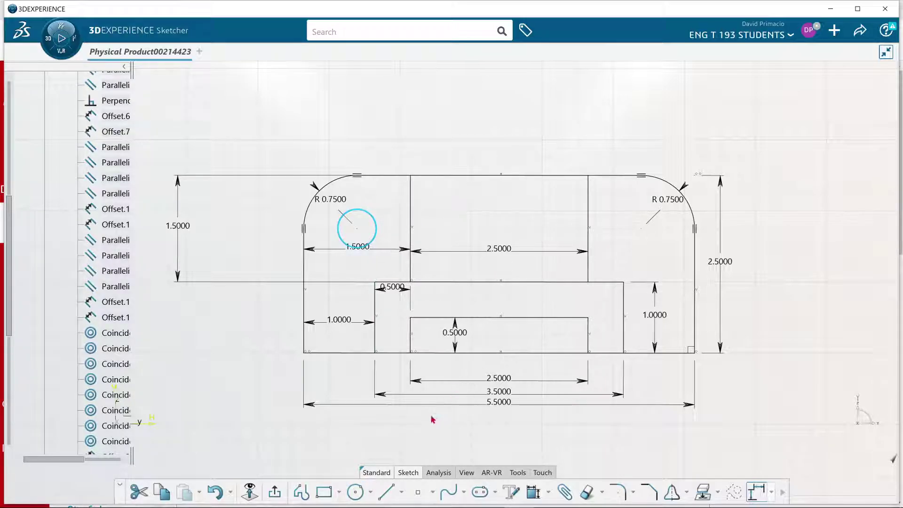
click(357, 492)
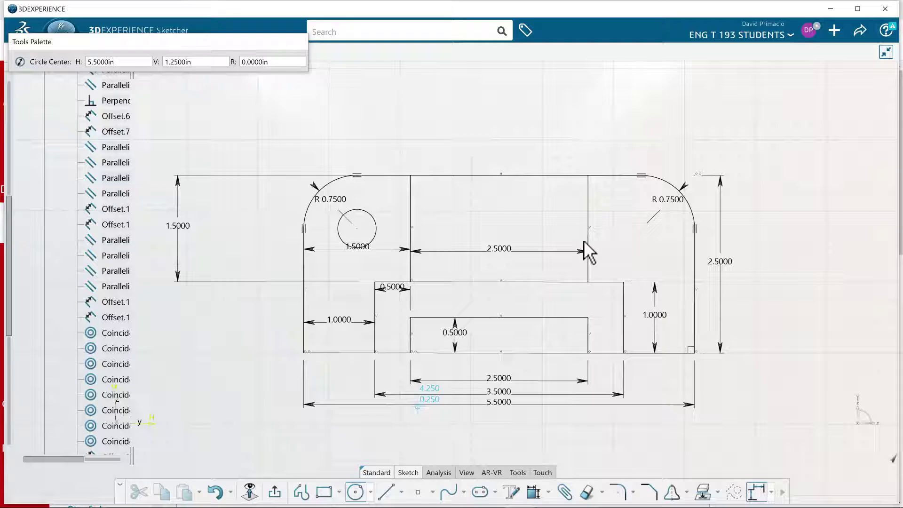
click(641, 228)
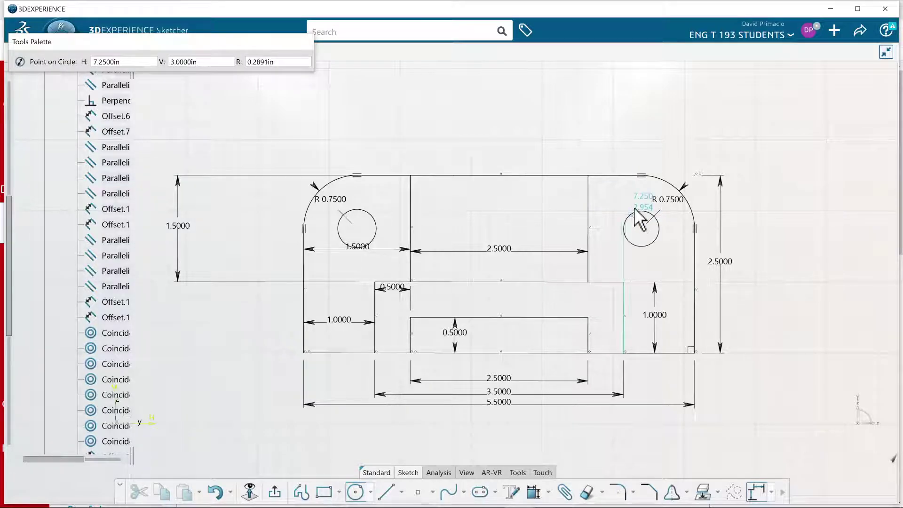
click(663, 221)
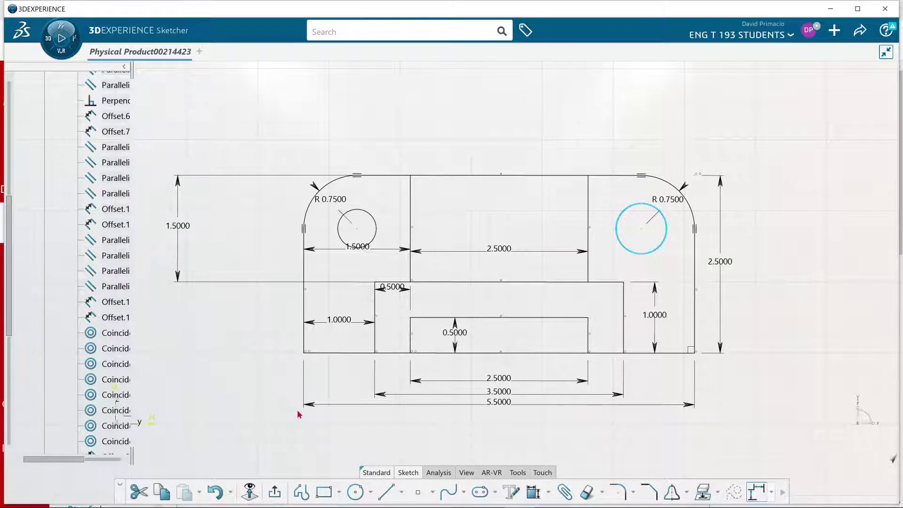
click(255, 420)
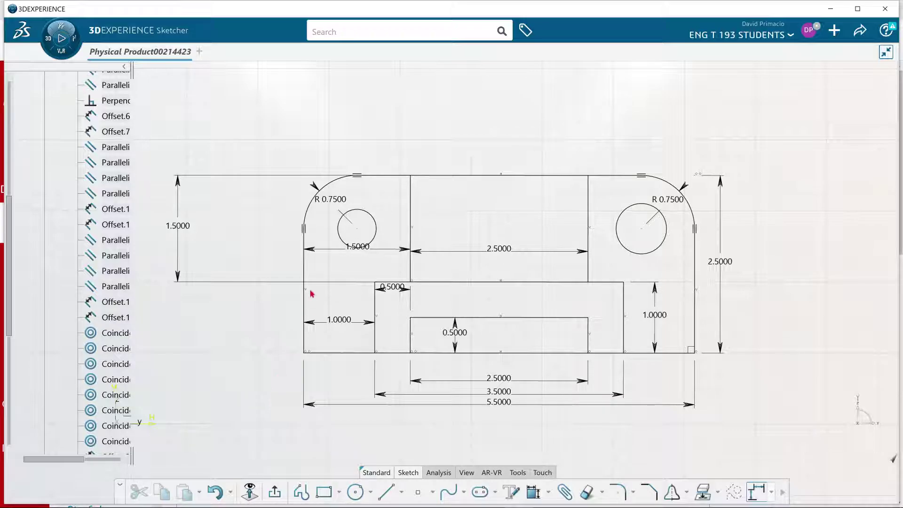
Auto-constrain both circles, using the large rectangle's bottom and left edges as reference elements
drag(679, 266, 328, 207)
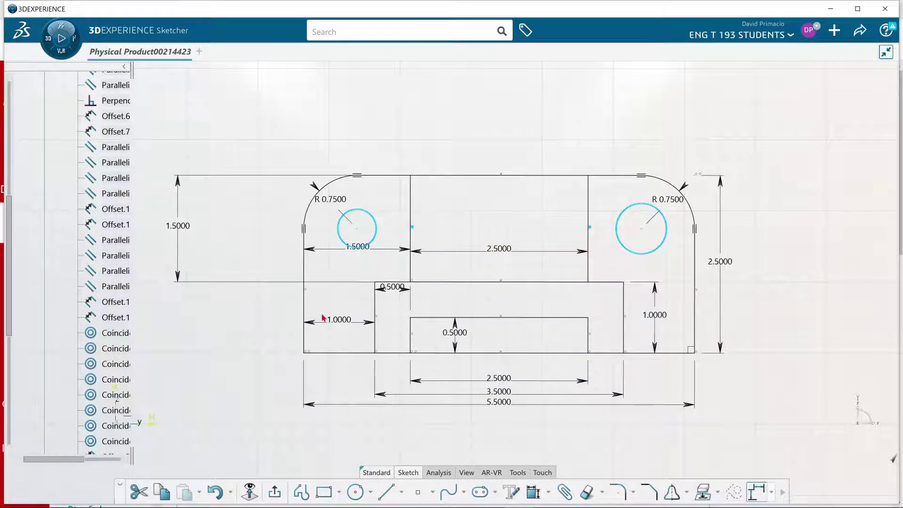
click(548, 491)
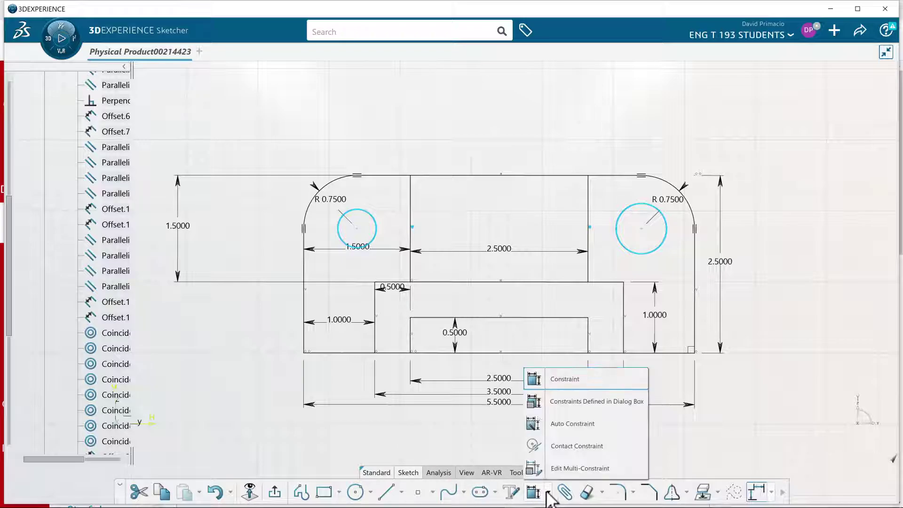
click(569, 426)
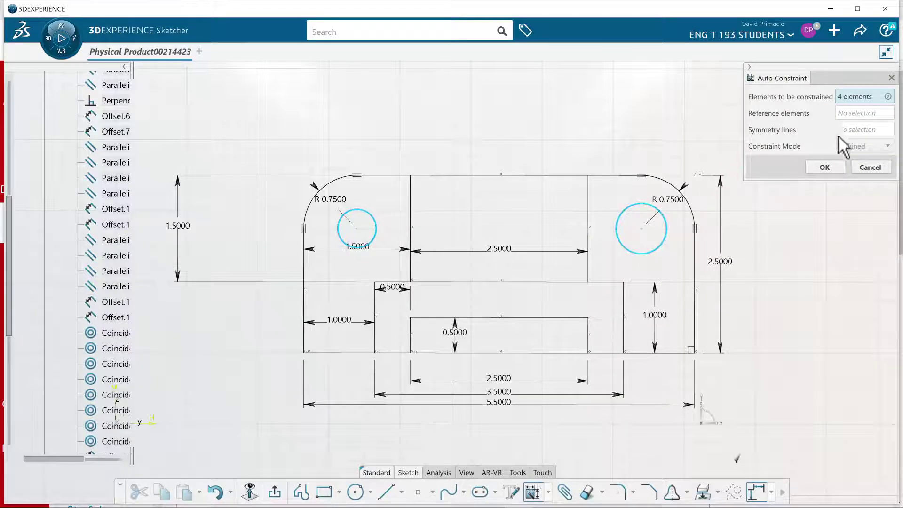
click(846, 117)
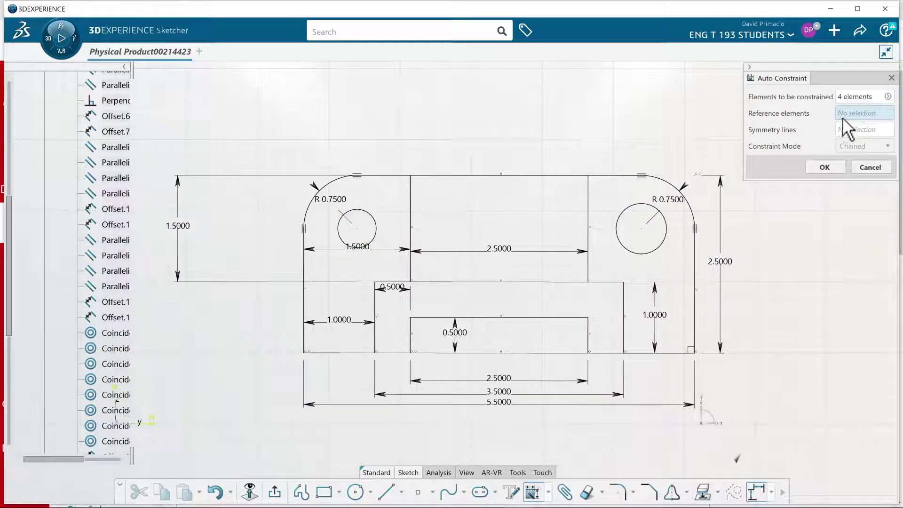
click(337, 352)
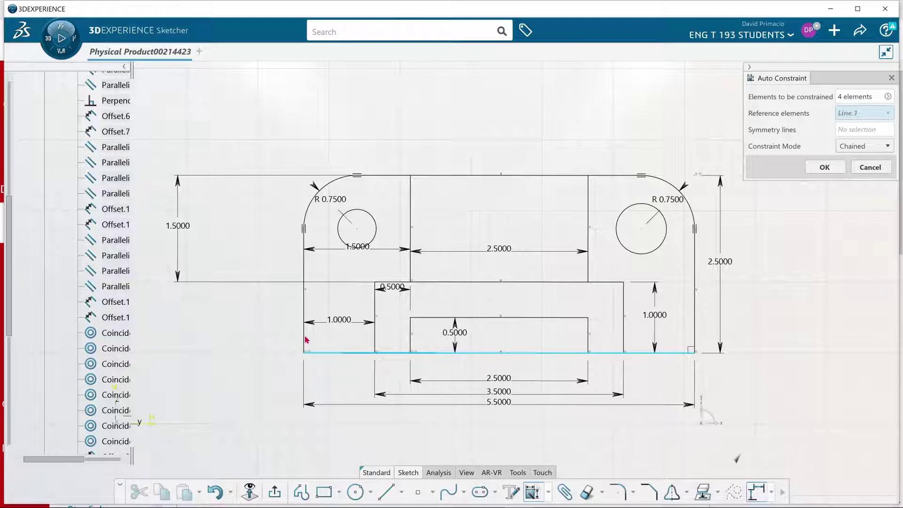
click(305, 339)
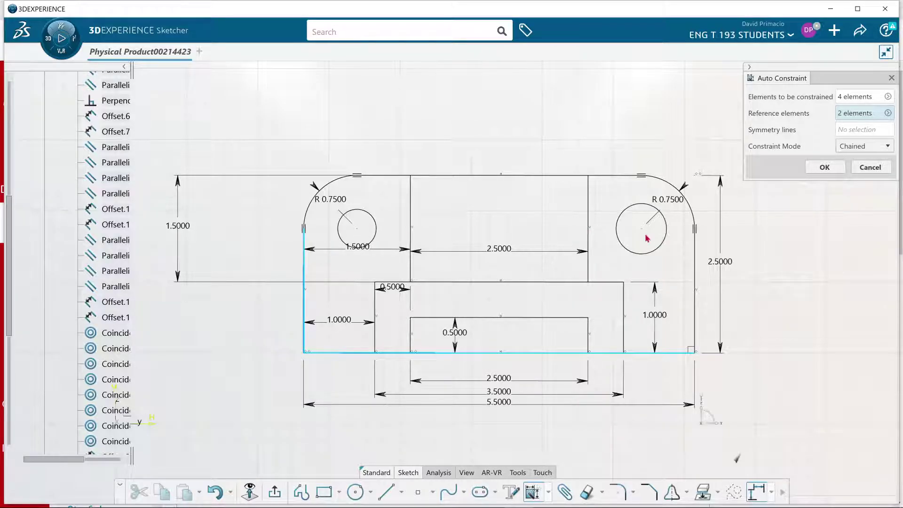
click(824, 166)
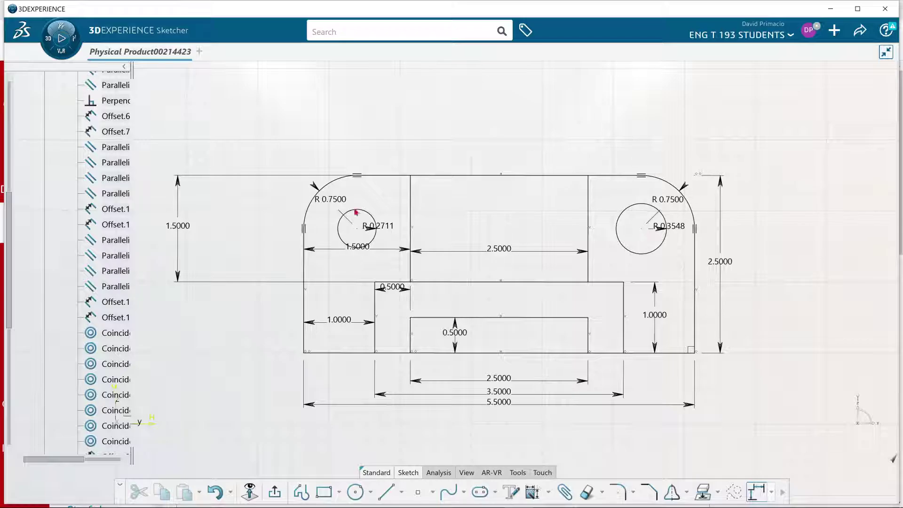
Apply contact constraints between the large rectangle's bottom edge and the horizontal axis, and between its left edge and the vertical axis
middle_drag(383, 388, 410, 349)
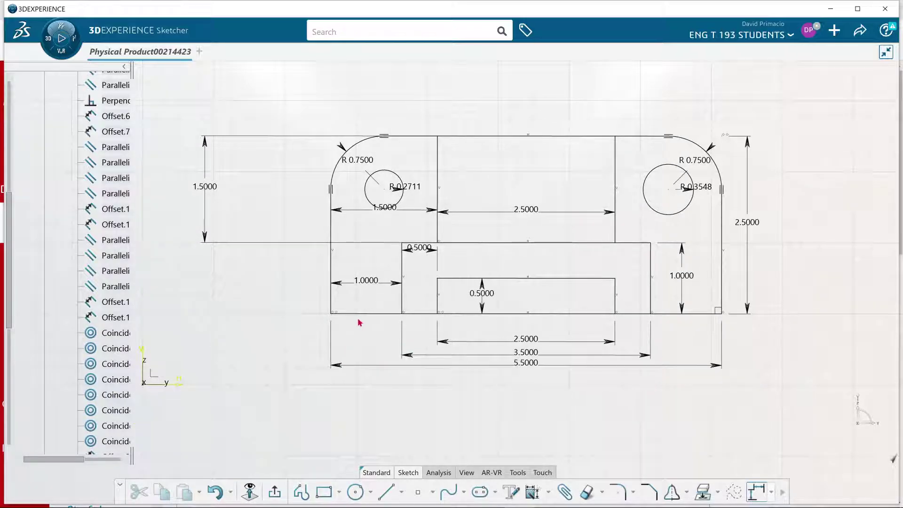
click(548, 492)
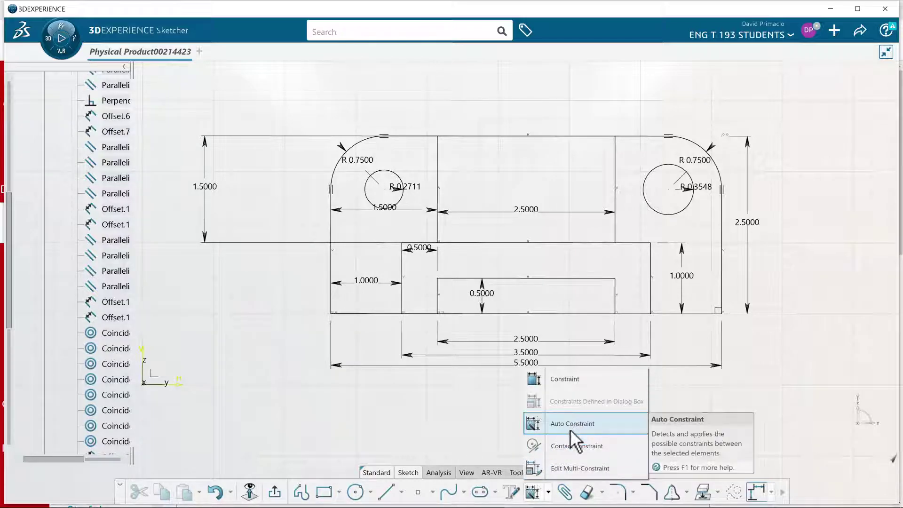
click(576, 445)
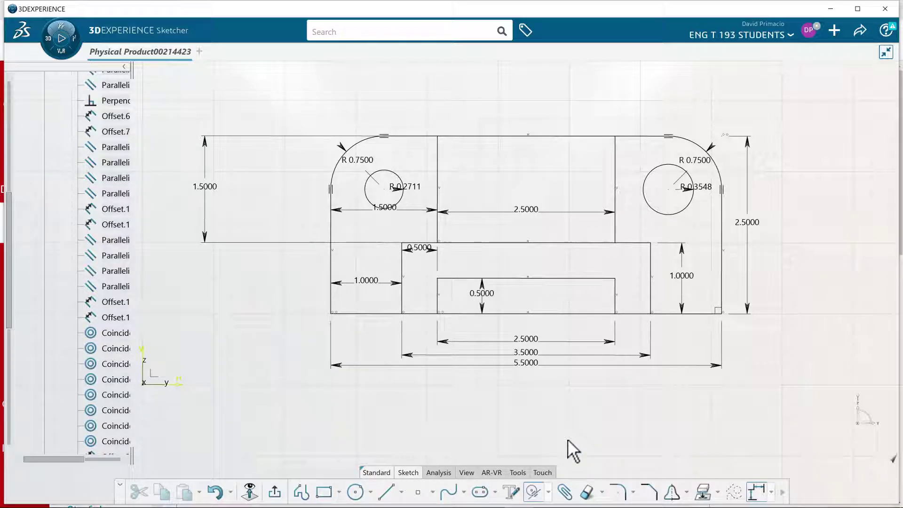
click(365, 314)
click(184, 384)
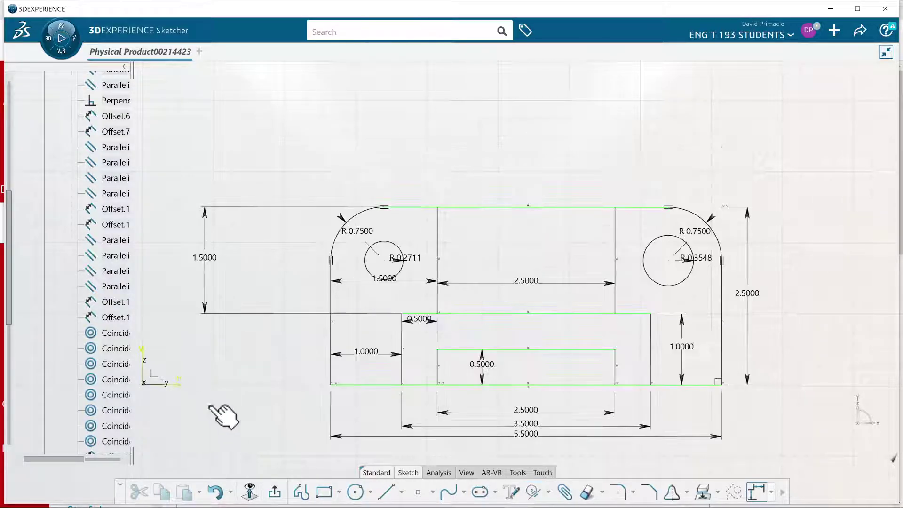
click(534, 492)
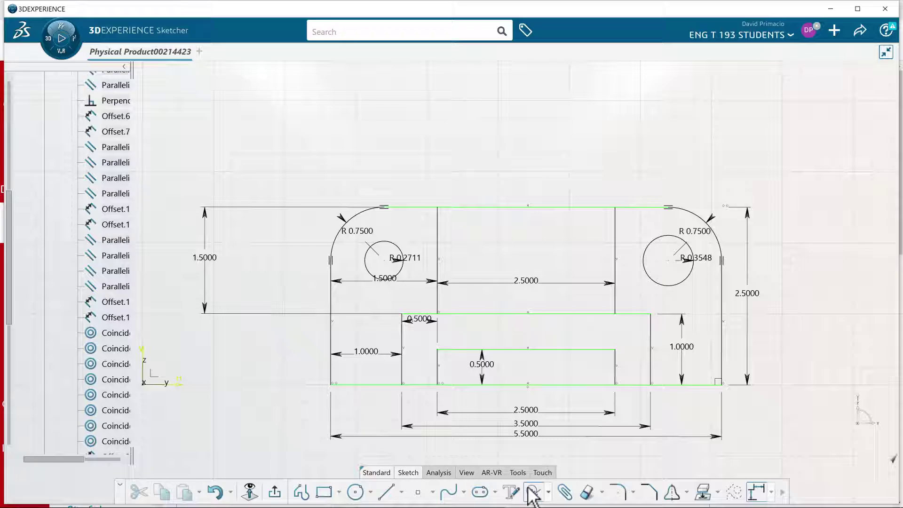
click(331, 344)
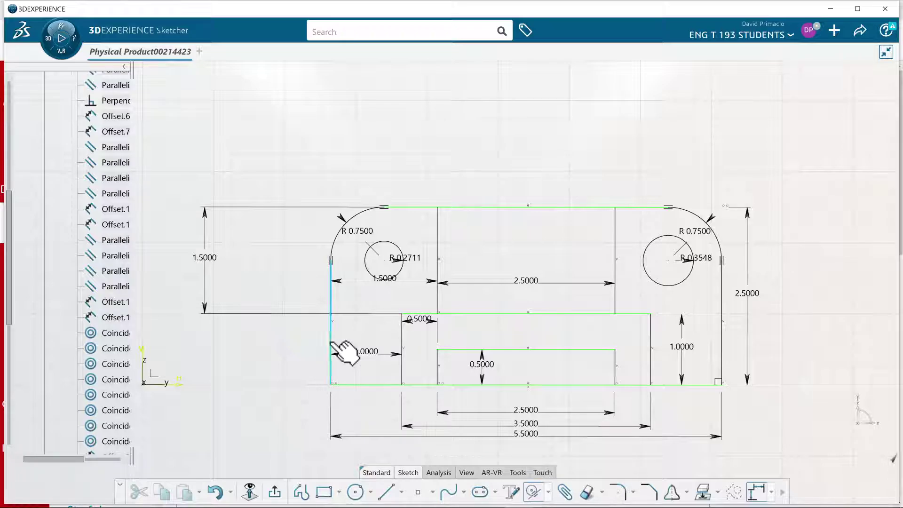
click(144, 357)
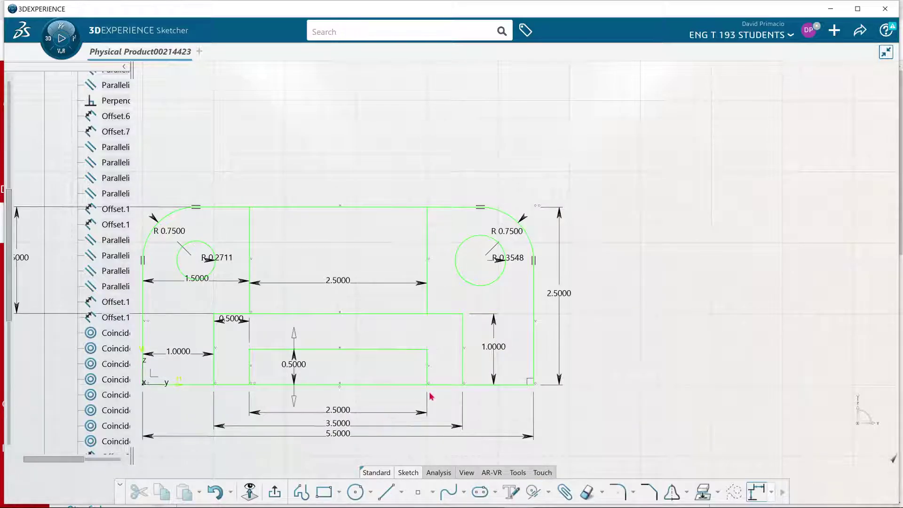
Run Sketch Analysis and inspect both circles and each implicit profile in its geometry results
middle_drag(401, 413, 585, 344)
mouse_move(360, 426)
middle_down()
mouse_move(312, 441)
mouse_move(329, 458)
middle_up()
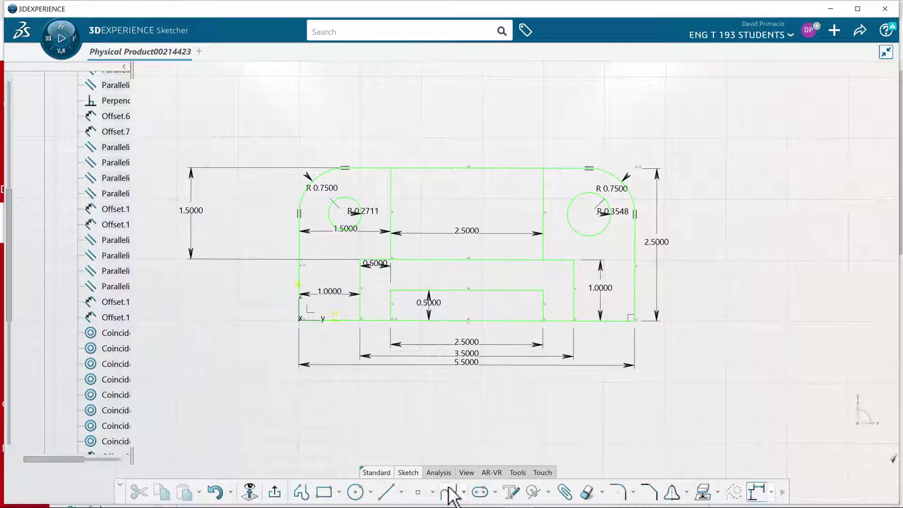
click(467, 472)
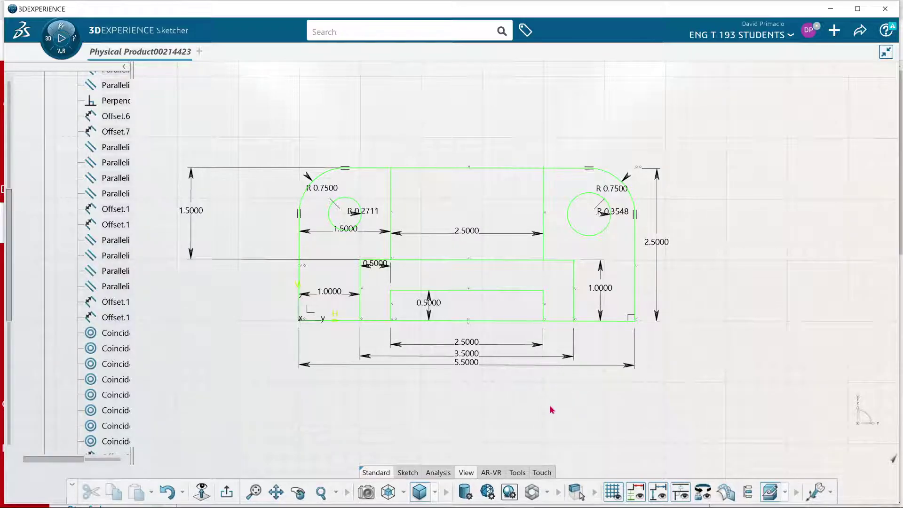
click(438, 472)
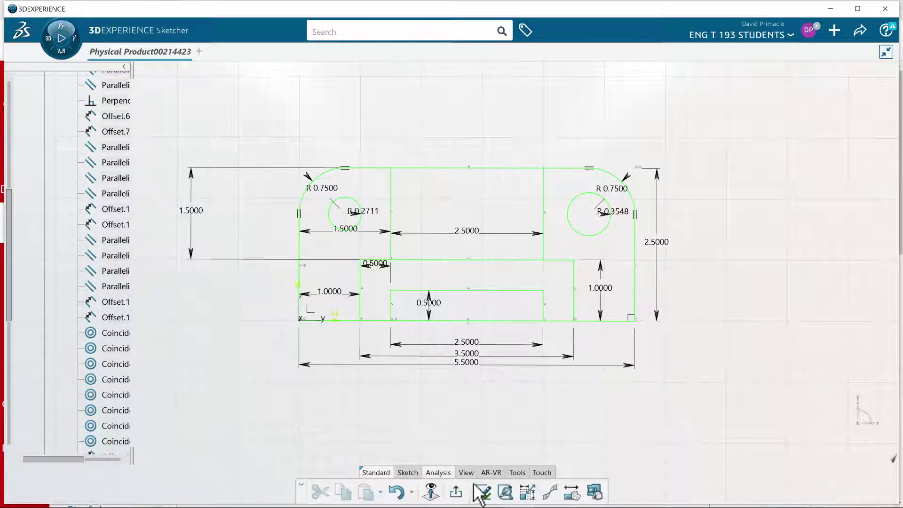
click(505, 492)
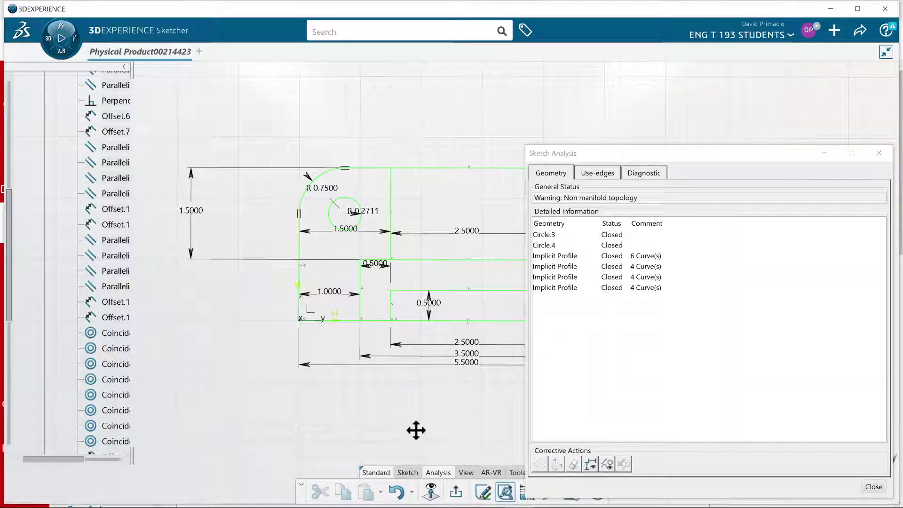
mouse_move(416, 430)
middle_down()
mouse_move(331, 428)
mouse_move(322, 437)
middle_up()
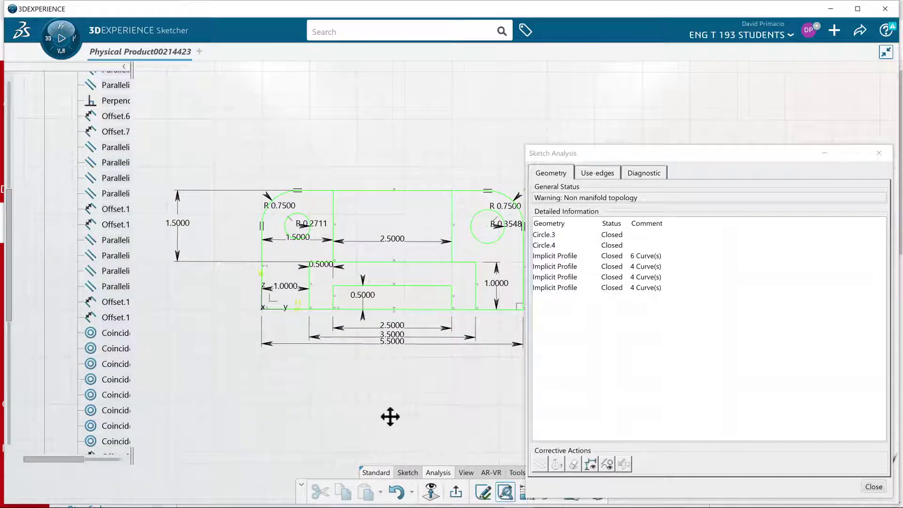
middle_drag(390, 416, 369, 417)
click(541, 235)
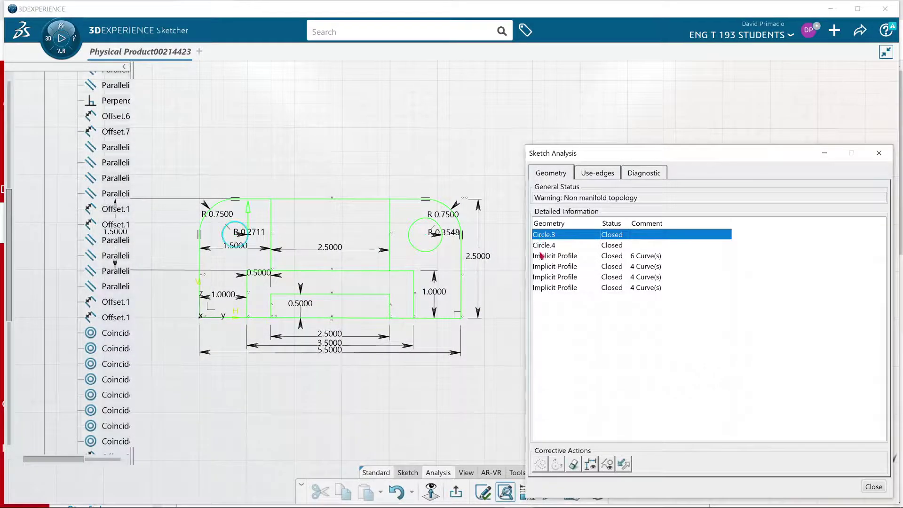
click(542, 256)
click(540, 247)
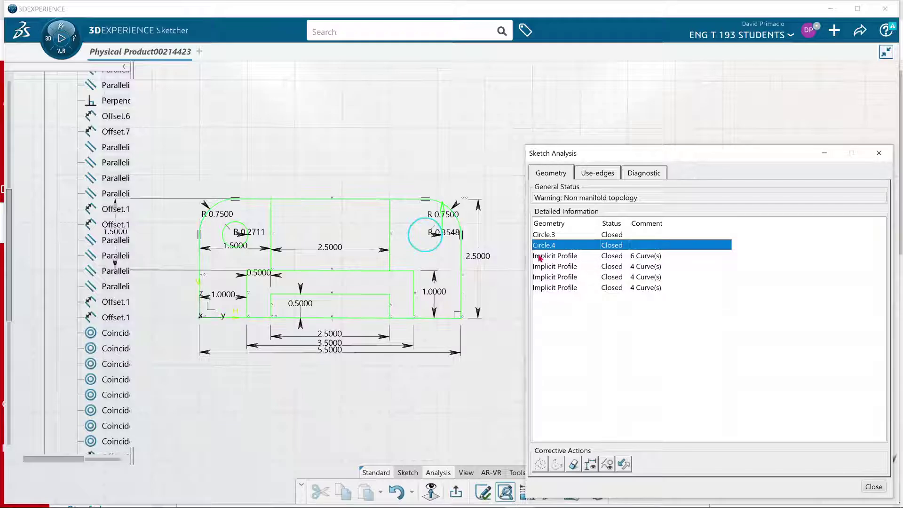
click(540, 256)
click(542, 267)
click(543, 277)
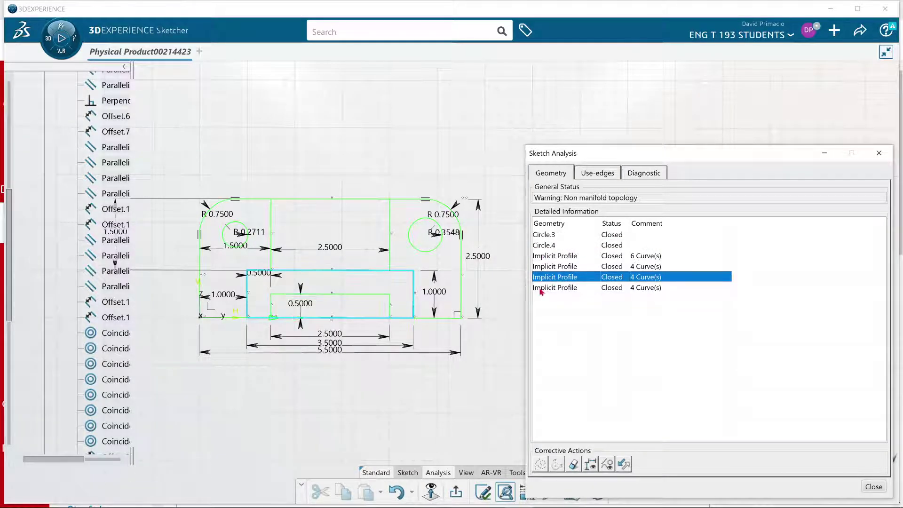
click(544, 289)
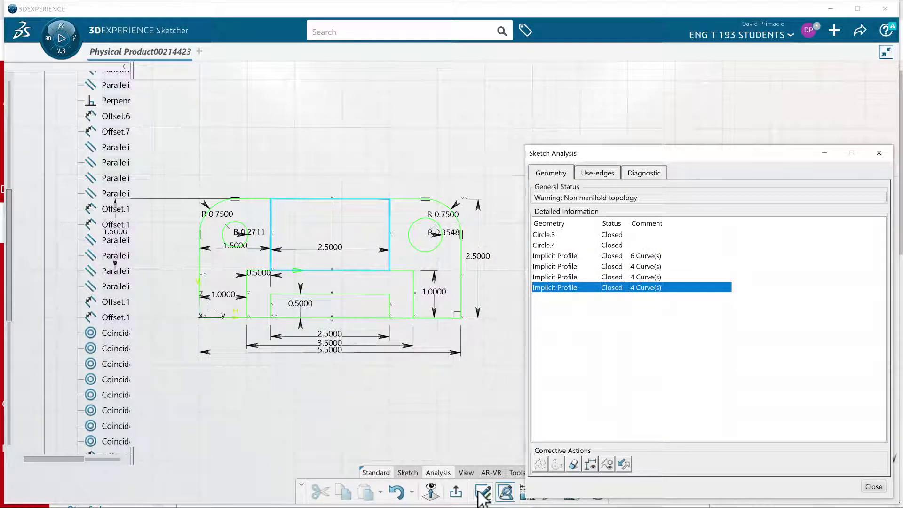
Check the sketch's solving status, then close the status check
click(504, 492)
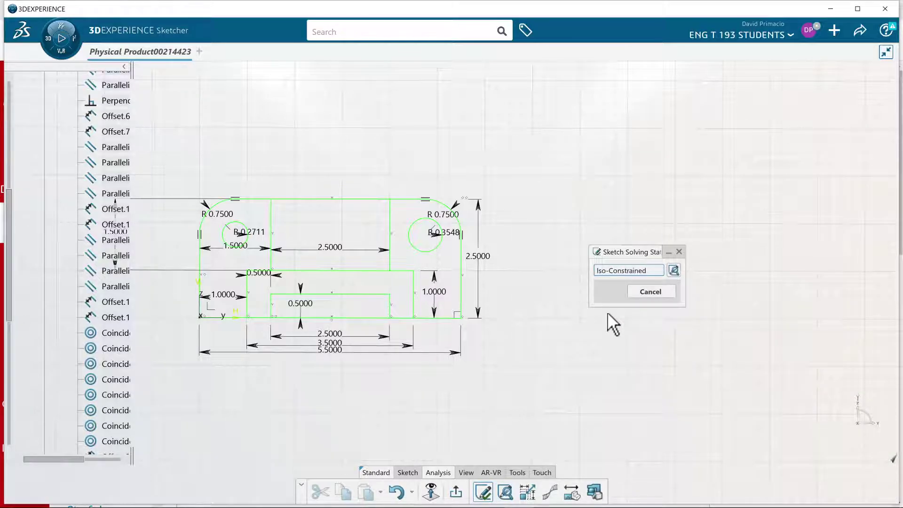
click(636, 291)
mouse_move(488, 346)
middle_down()
mouse_move(643, 340)
mouse_move(645, 321)
mouse_move(541, 346)
middle_up()
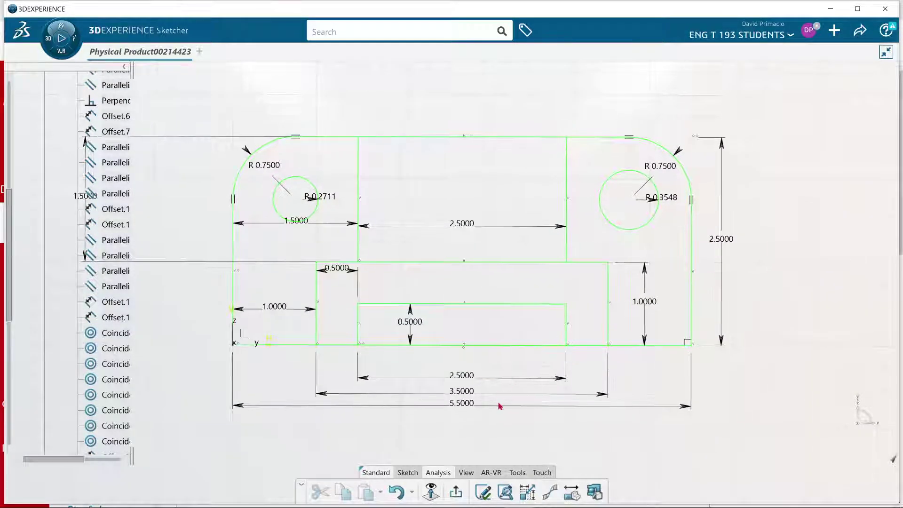
Exit the sketch to Part Design and deselect it
click(456, 491)
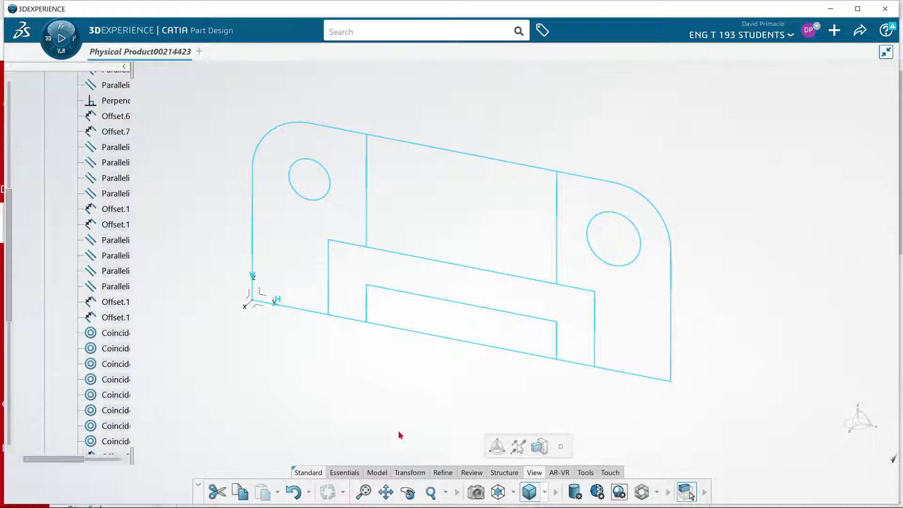
click(376, 472)
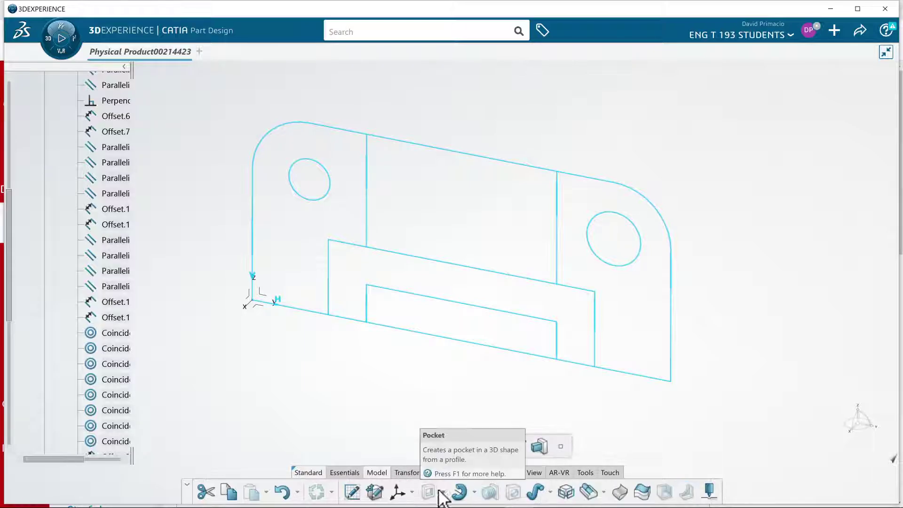
click(443, 492)
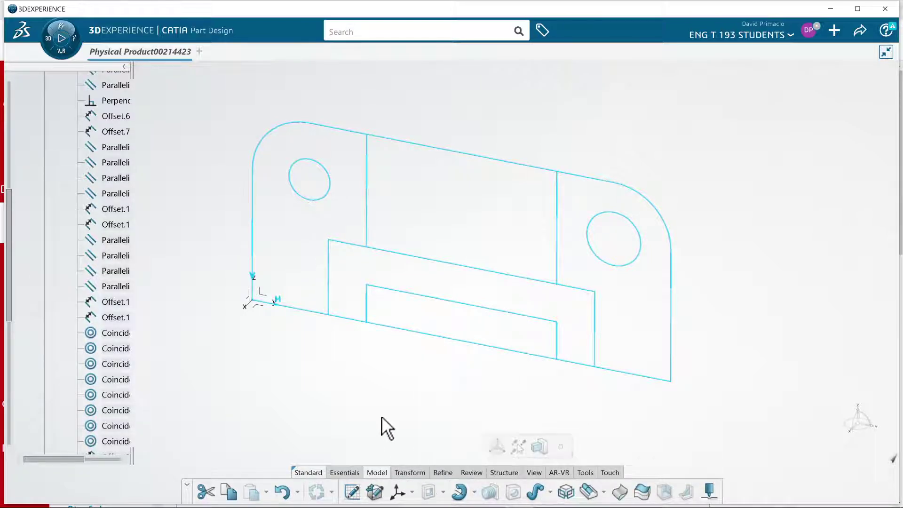
click(442, 492)
click(352, 399)
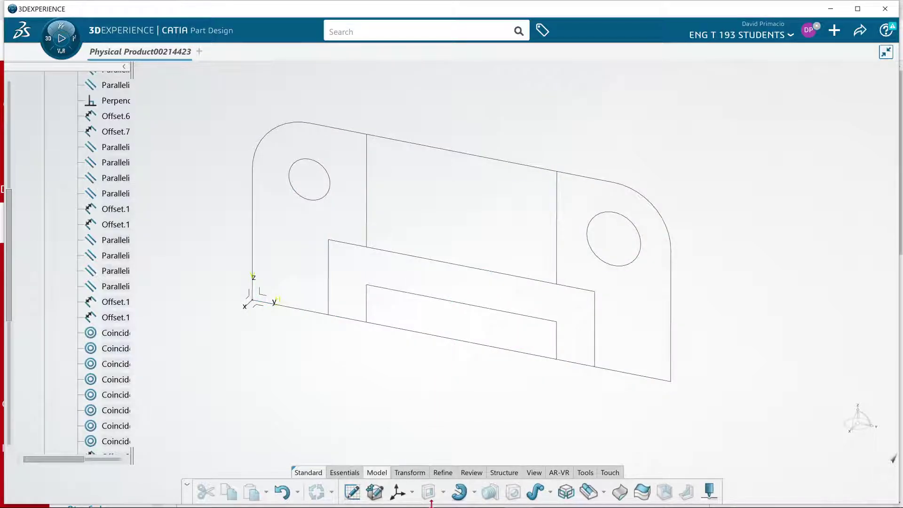
click(443, 494)
click(447, 360)
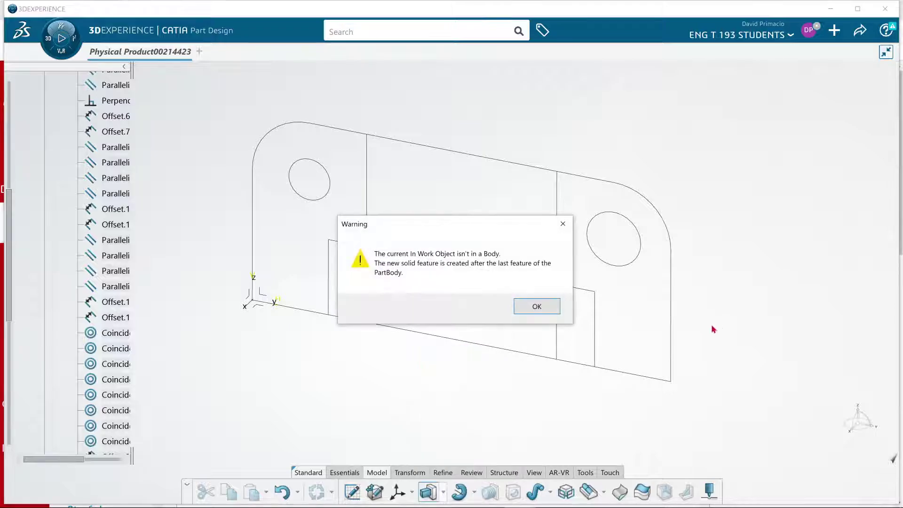
click(537, 308)
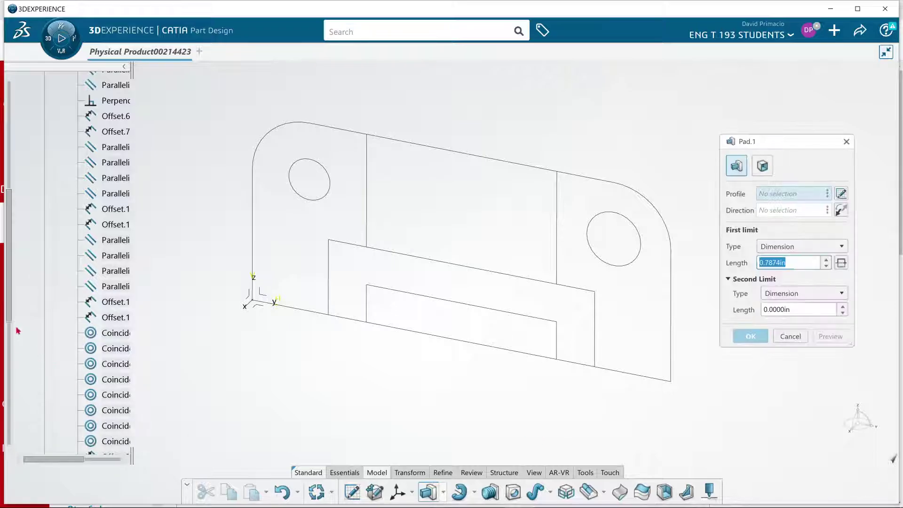
click(791, 335)
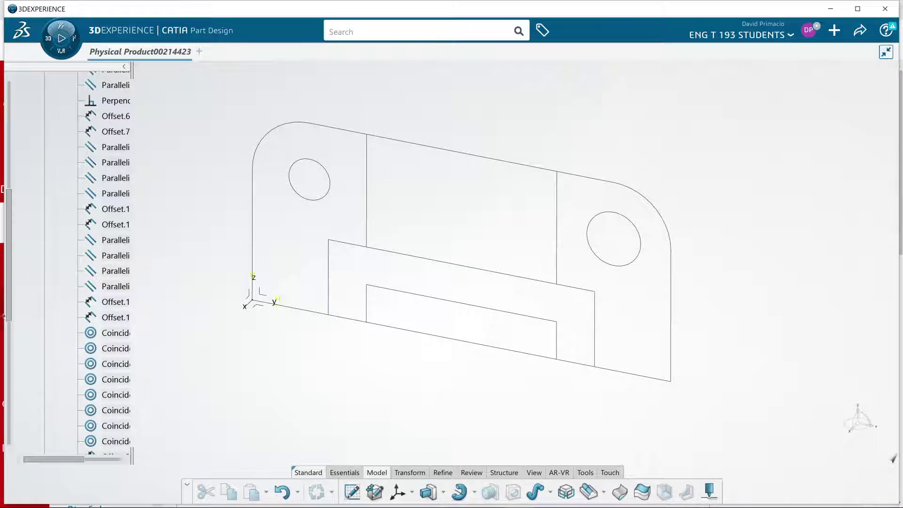
Collapse Sketch.2, move it from the geometrical set into PartBody, and expand PartBody
drag(7, 311, 7, 216)
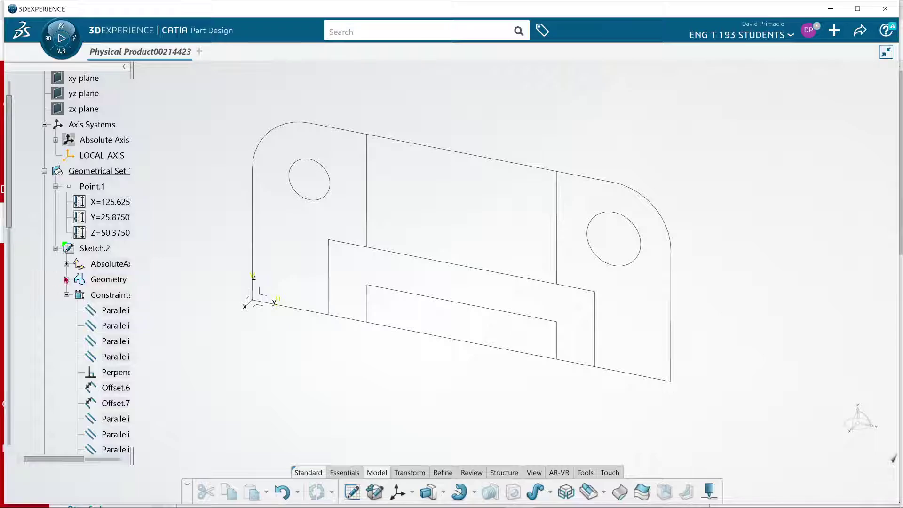
click(55, 248)
click(90, 251)
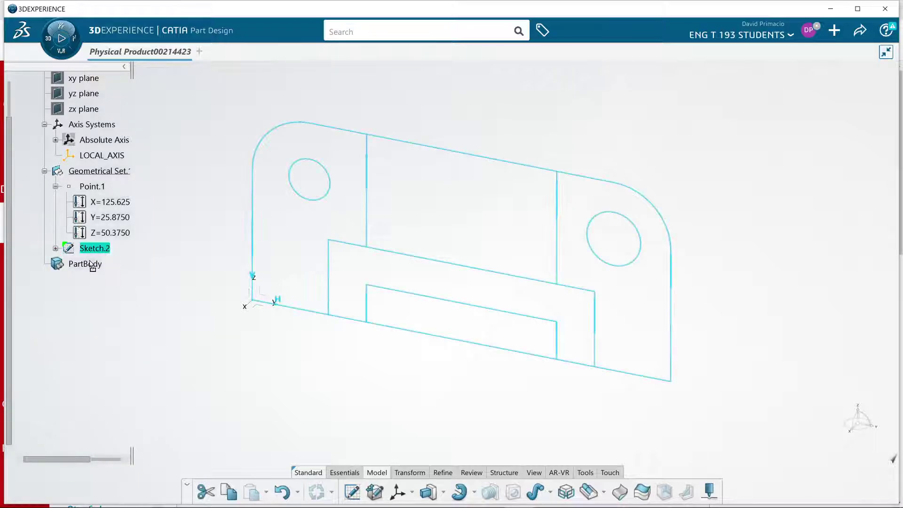
drag(90, 267, 91, 268)
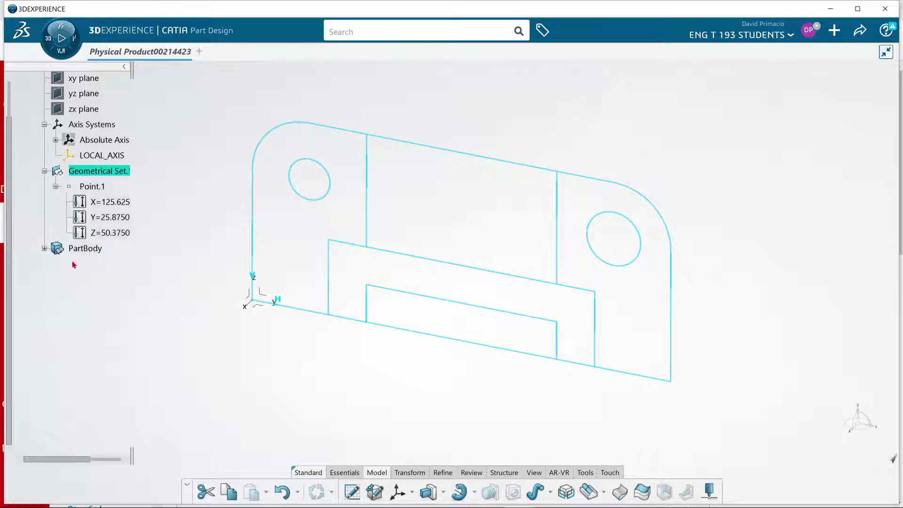
click(44, 249)
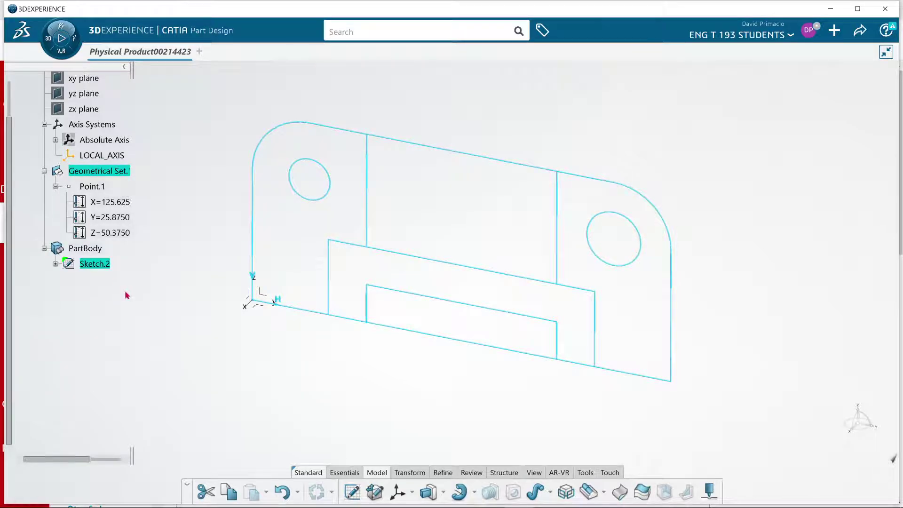
Create a 0.5 in pad from Sketch.2, using only the outer rounded outline as its sub-element profile
click(428, 451)
click(428, 492)
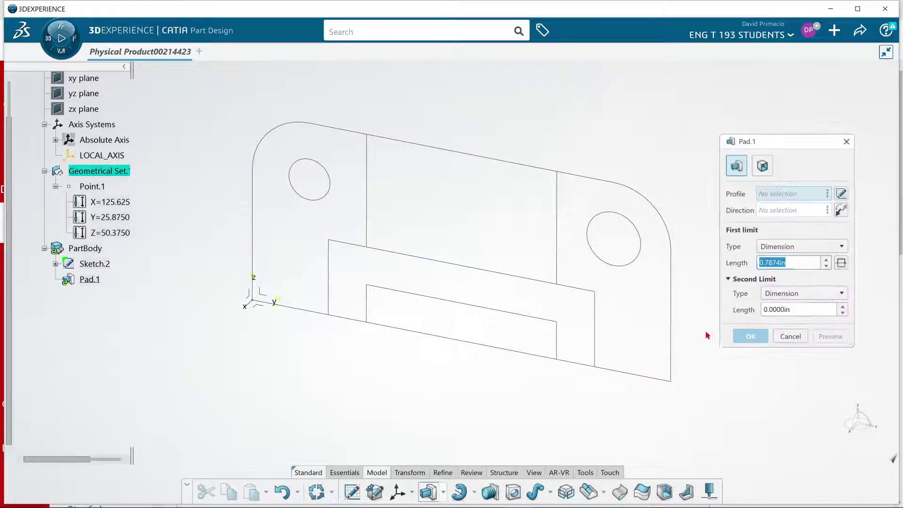
right_click(790, 195)
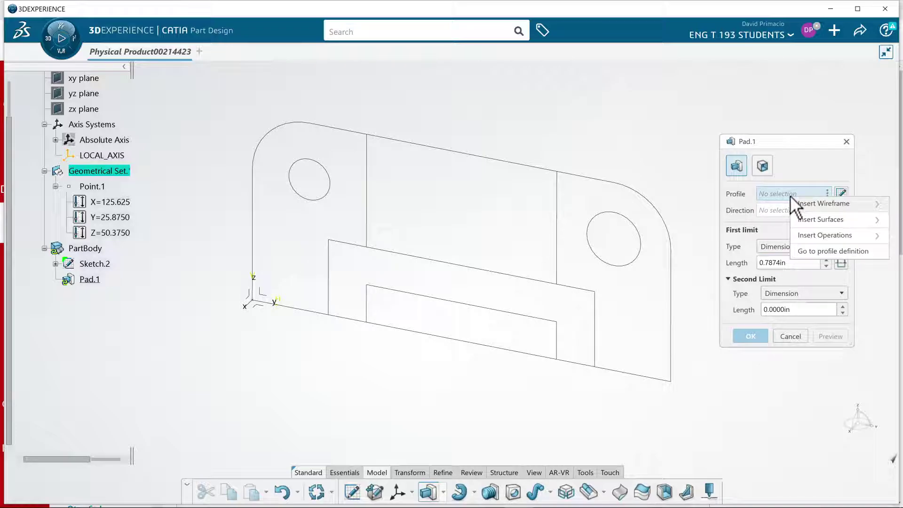
click(823, 252)
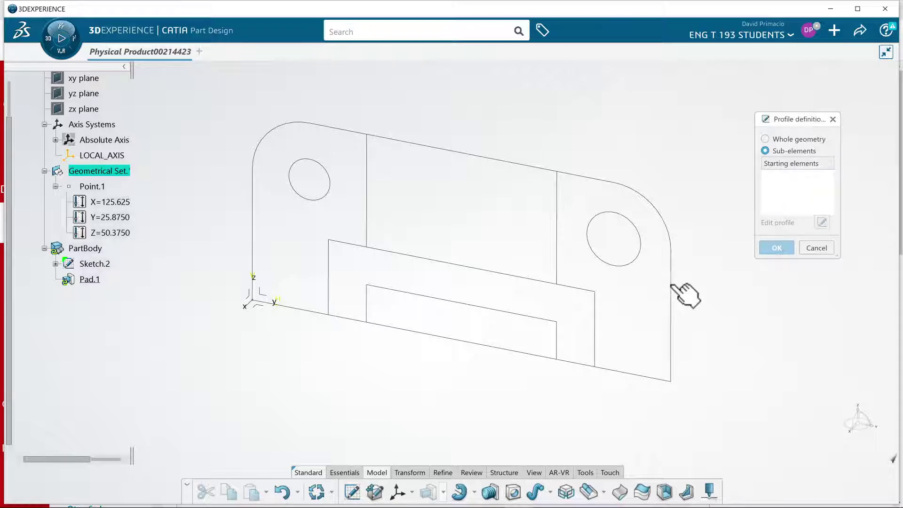
click(671, 312)
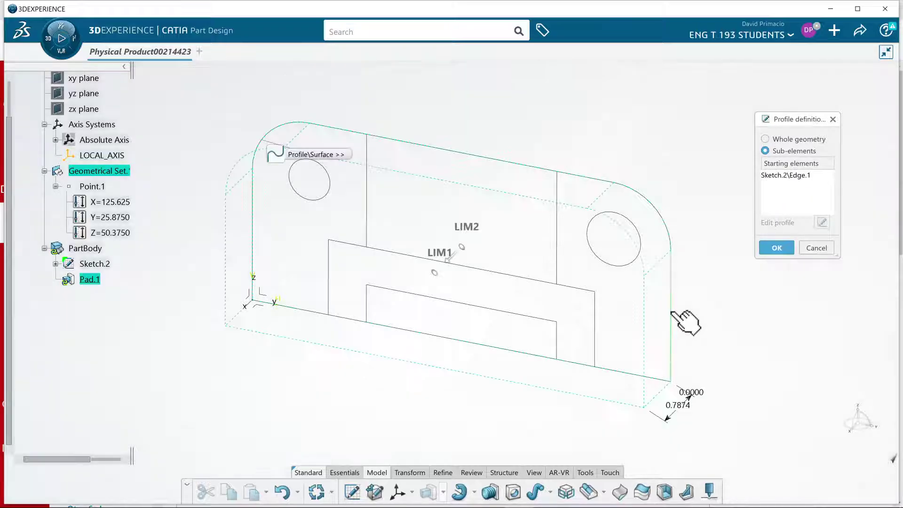
click(774, 248)
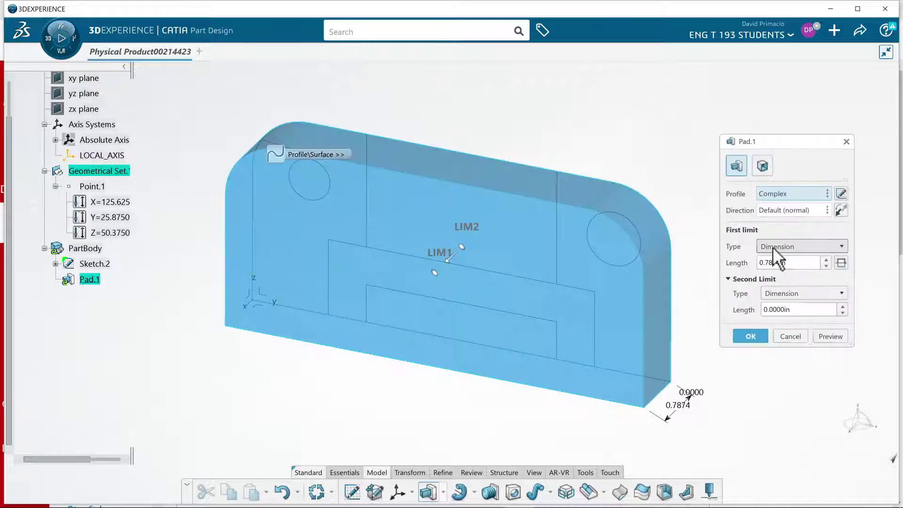
drag(786, 263, 708, 286)
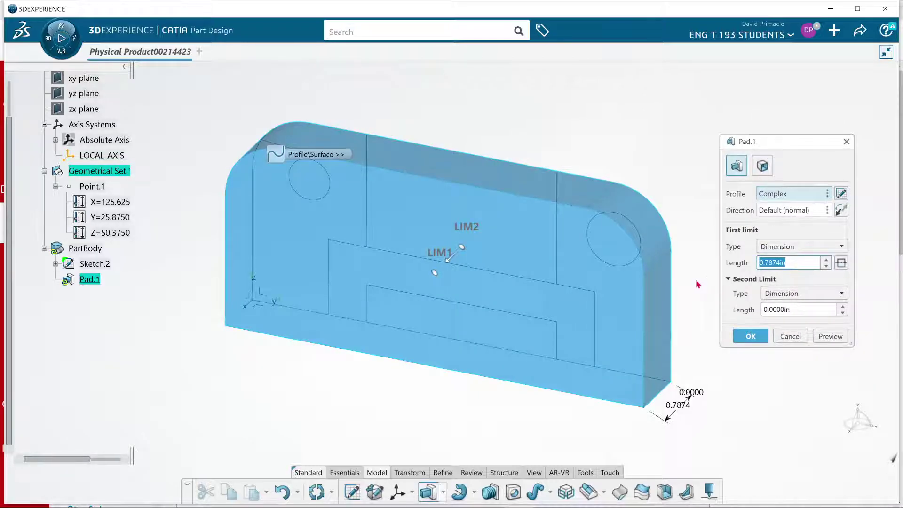
text(2)
key(Return)
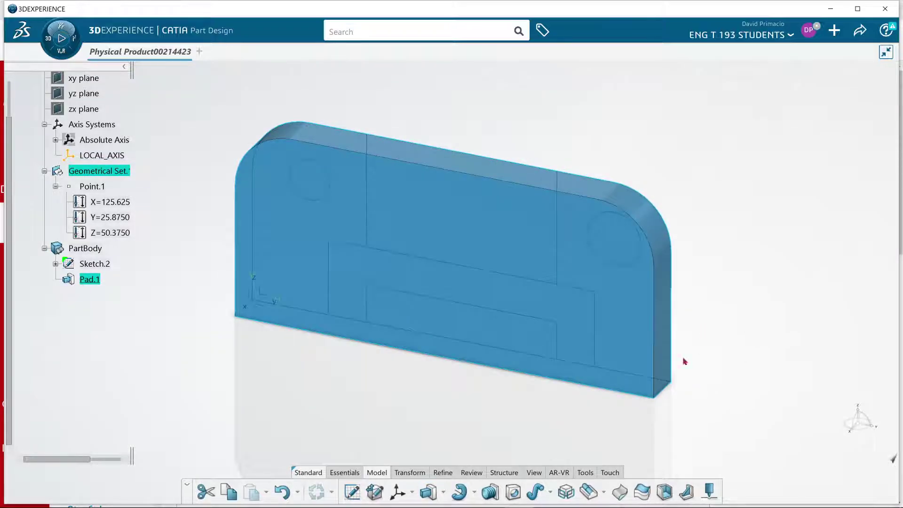
Pad the lower 3.5 in wide rectangle 1.5 in, choosing its upper edge as the sub-element profile
click(428, 492)
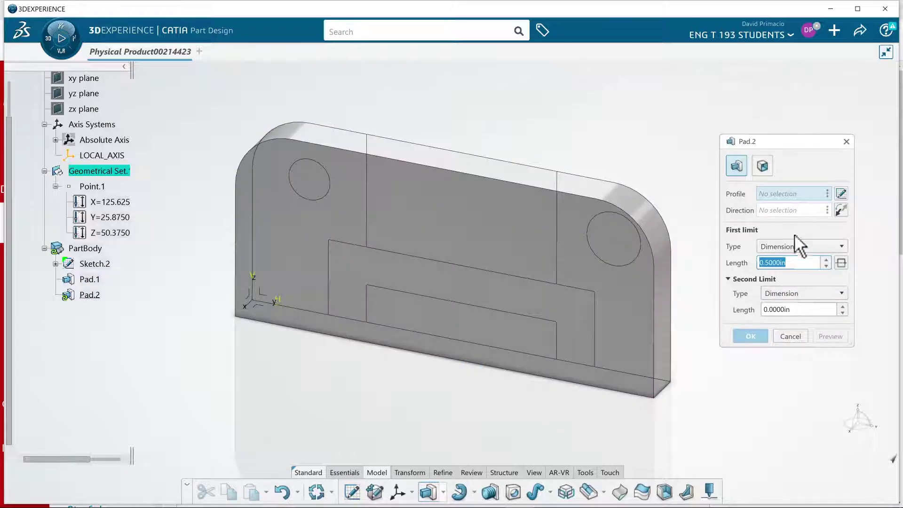
right_click(780, 199)
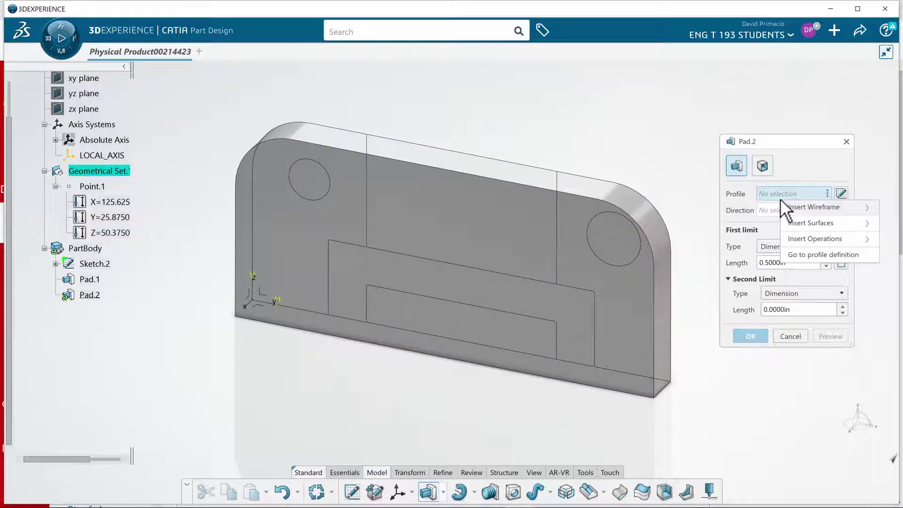
click(802, 254)
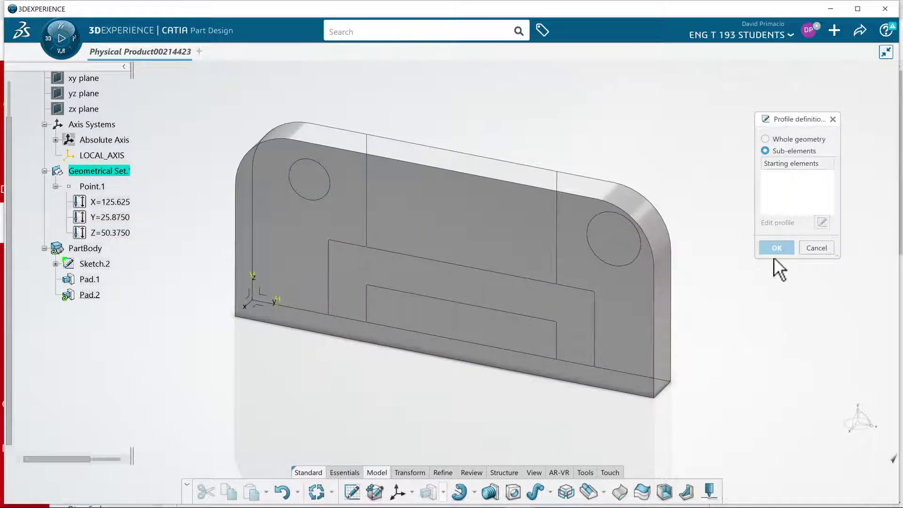
click(584, 292)
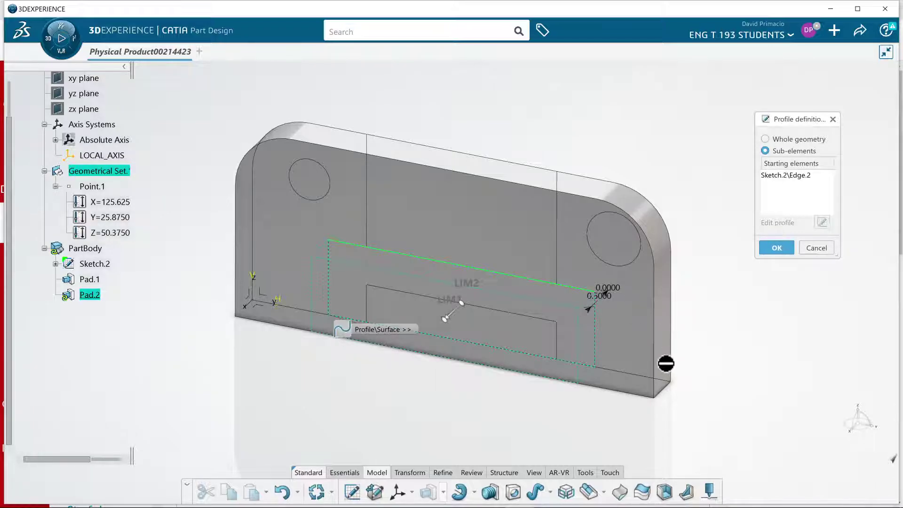
click(777, 248)
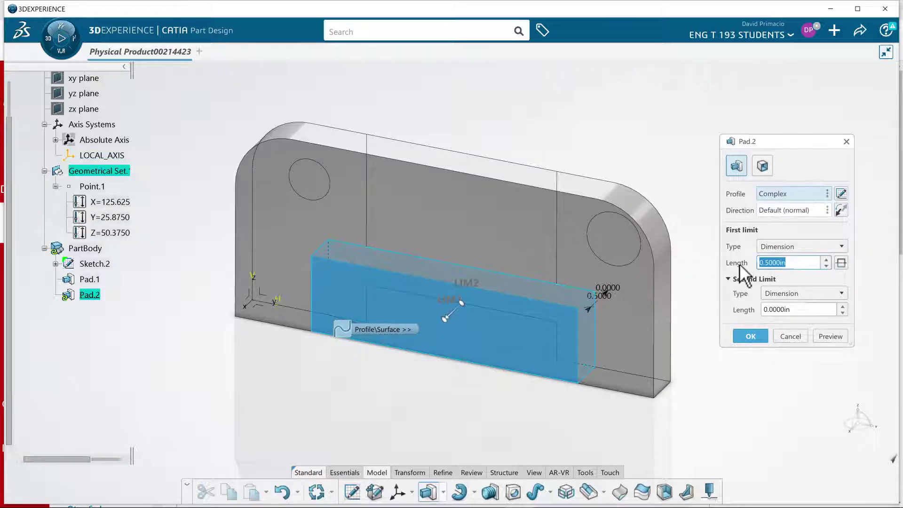
text(1.5)
key(Return)
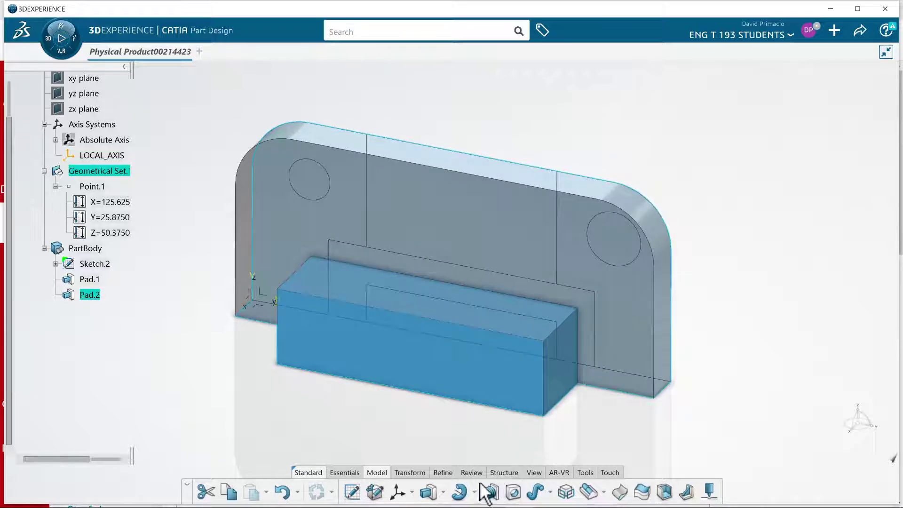
click(443, 494)
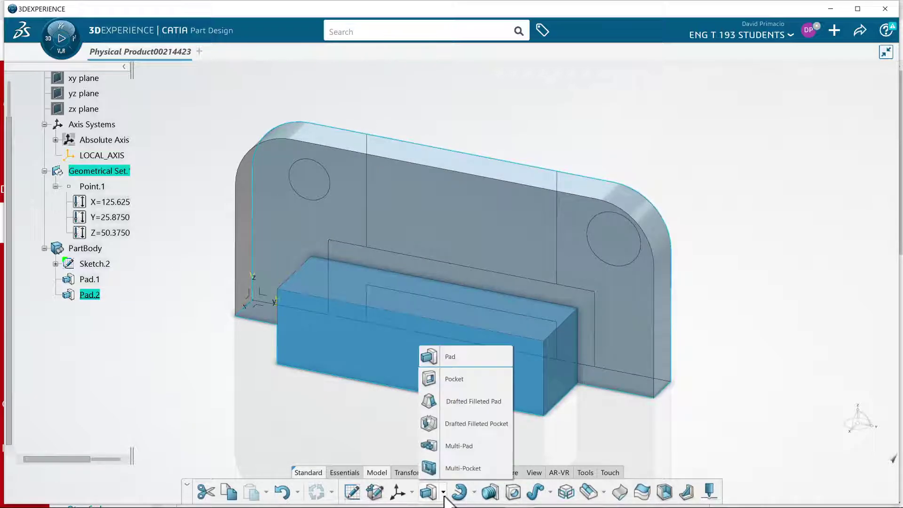
click(454, 357)
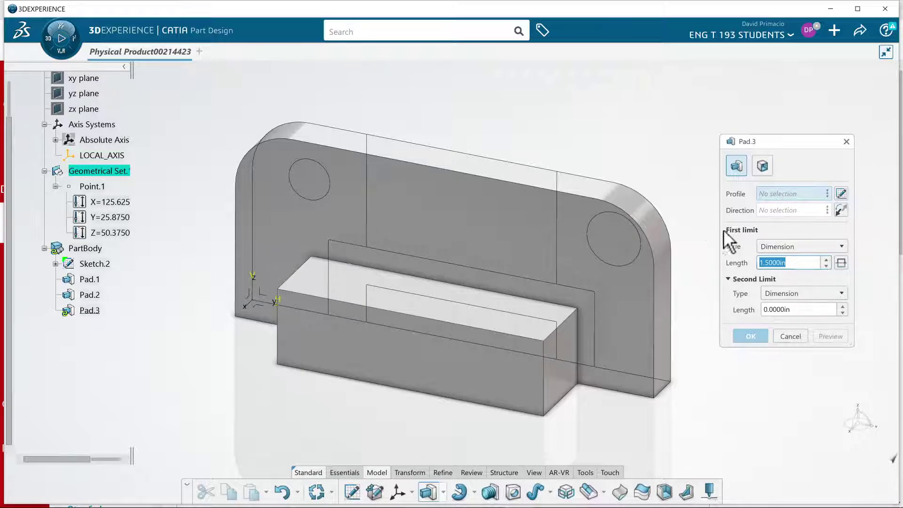
click(790, 336)
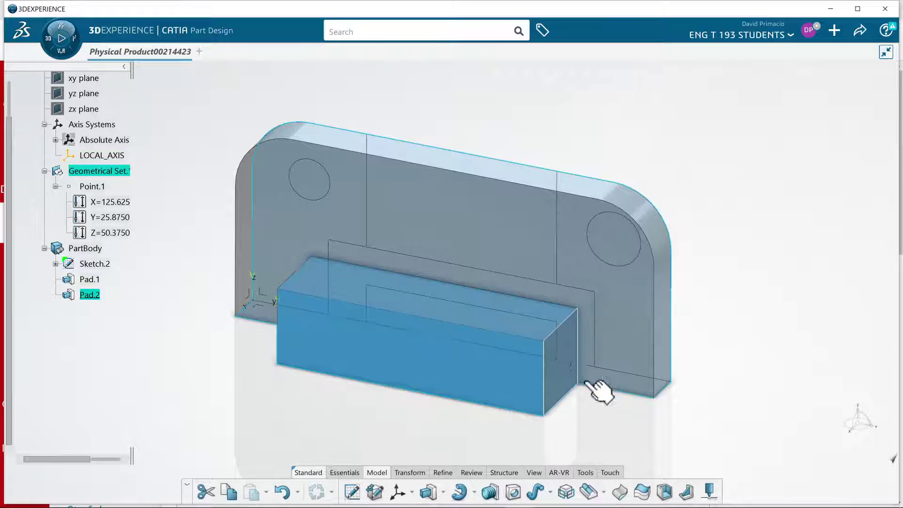
Deselect the lower block's pad so that nothing in the model is selected
mouse_move(372, 453)
middle_down()
mouse_move(375, 403)
mouse_move(484, 376)
mouse_move(433, 439)
mouse_move(364, 457)
middle_up()
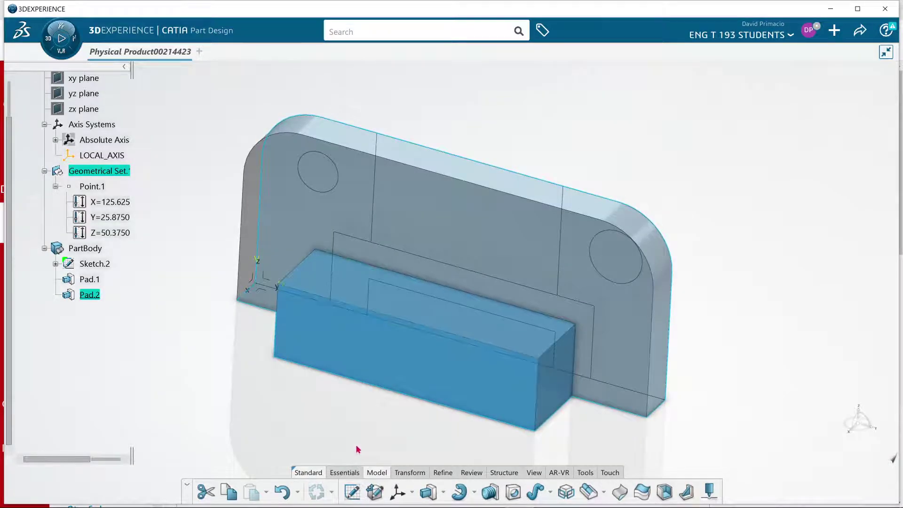
middle_drag(464, 435, 493, 406)
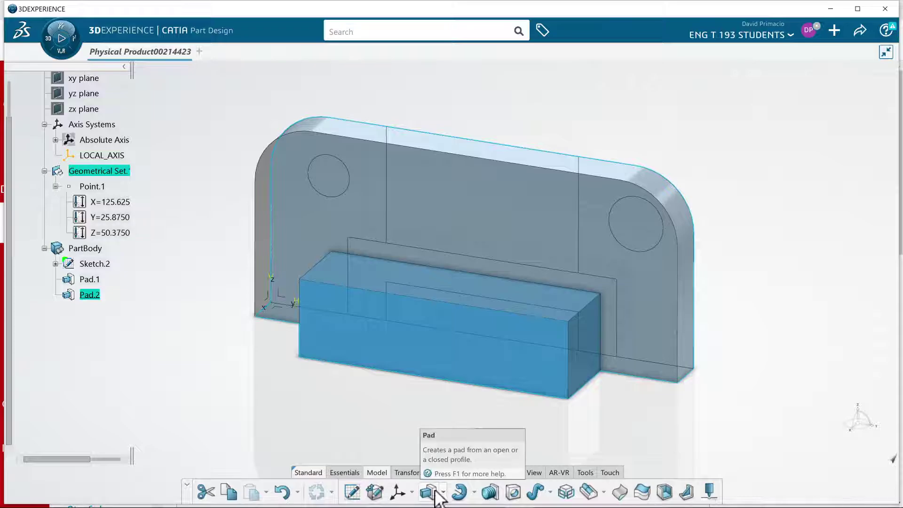
right_click(546, 444)
click(536, 440)
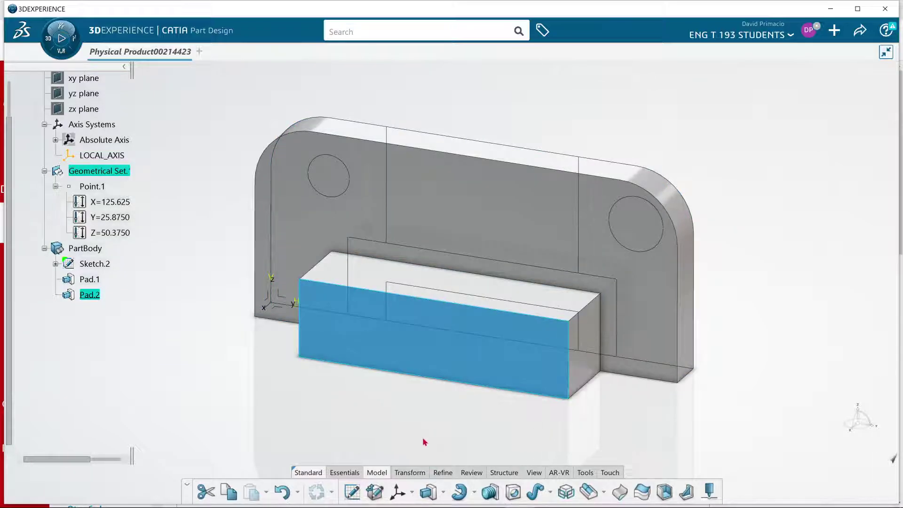
click(431, 468)
click(374, 473)
click(384, 419)
Pad the upper-middle 2.5 in wide rectangle 1 in, choosing its right vertical edge as the sub-element profile, and cancel the extra pad
click(437, 499)
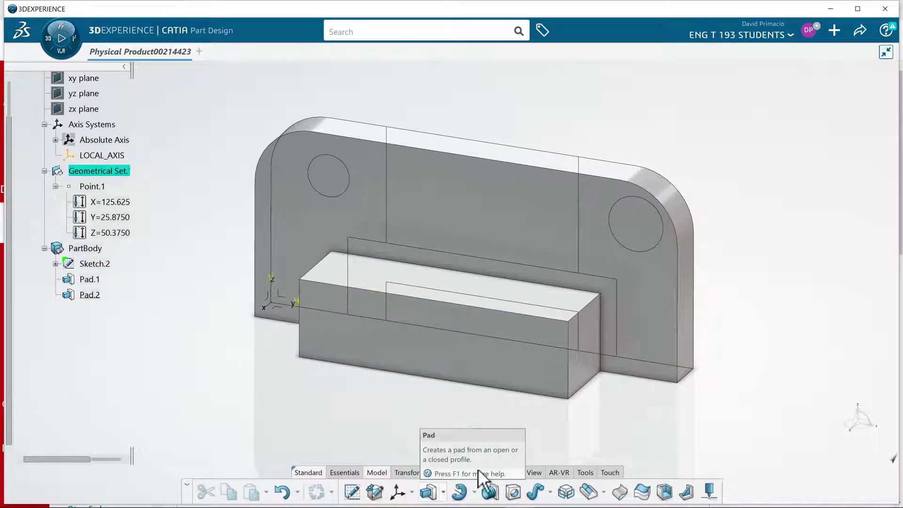
right_click(774, 194)
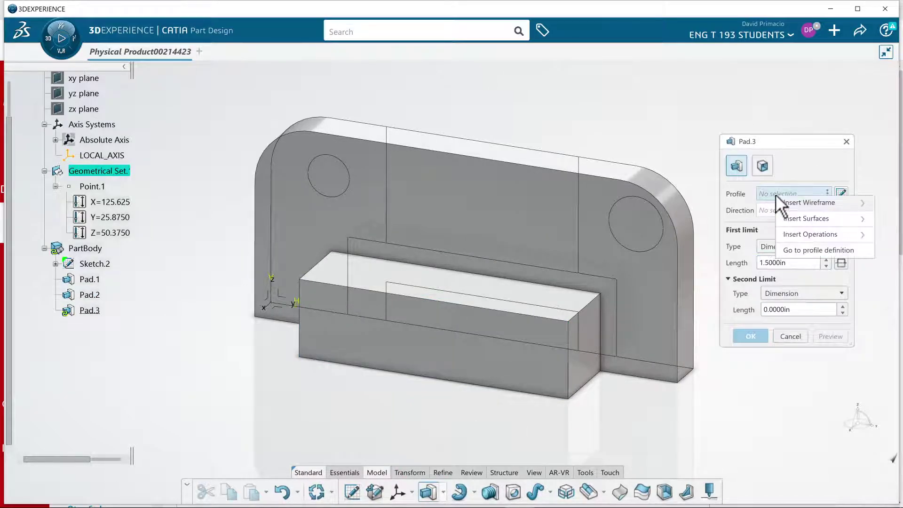
click(814, 250)
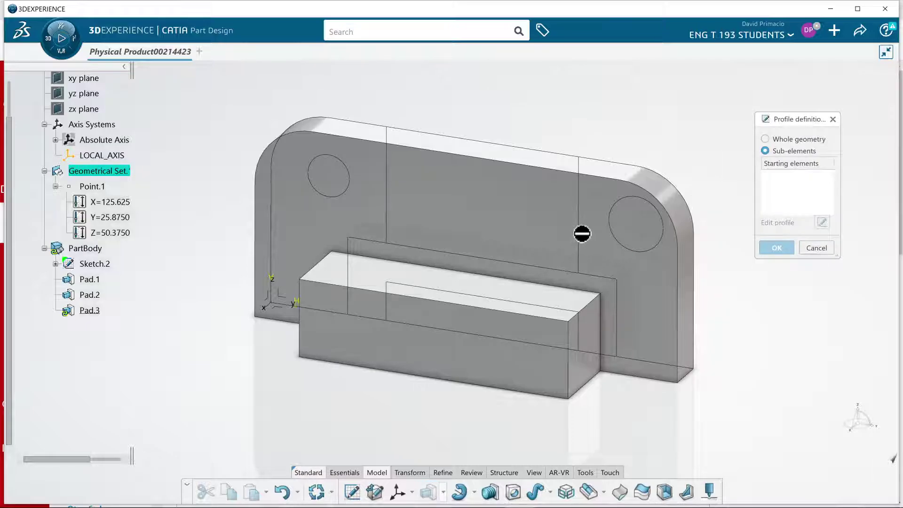
click(580, 218)
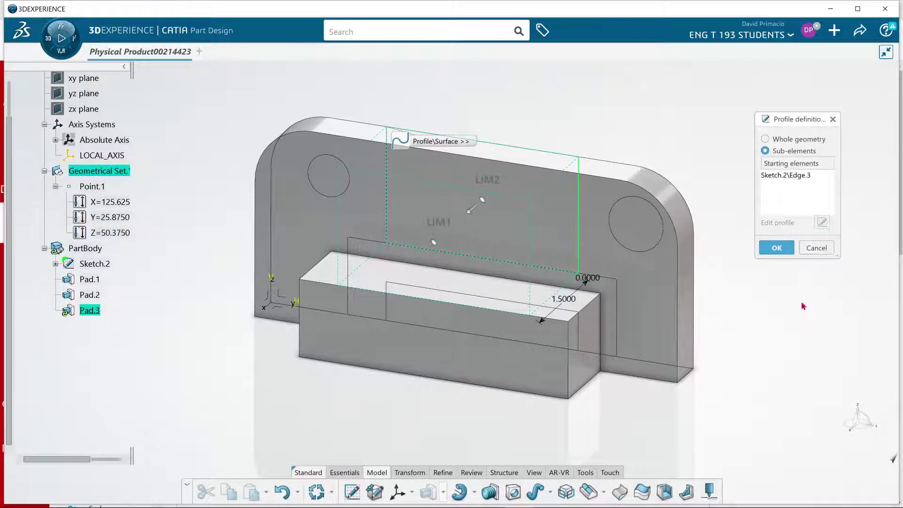
click(777, 248)
double_click(795, 262)
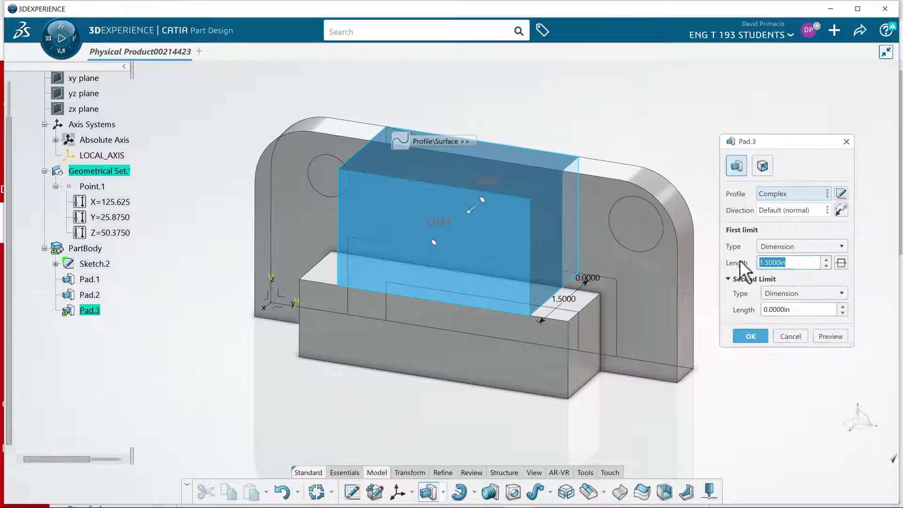
key(Return)
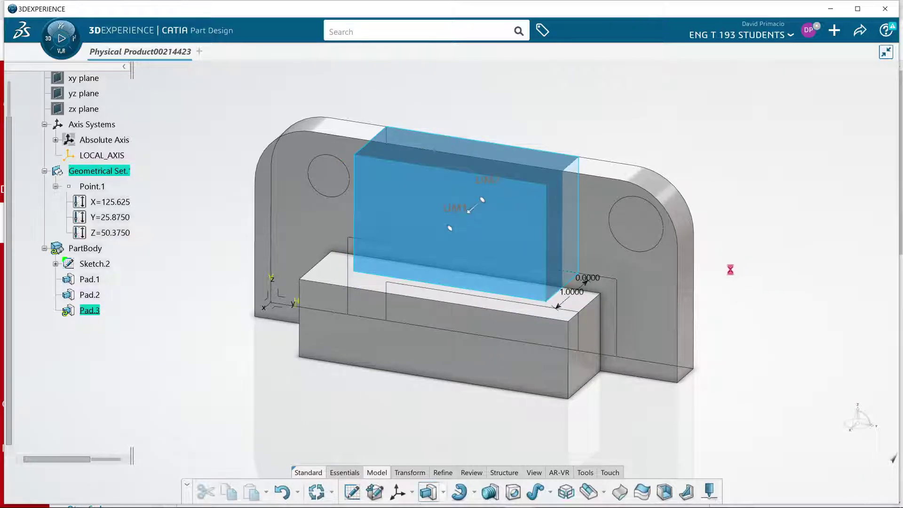
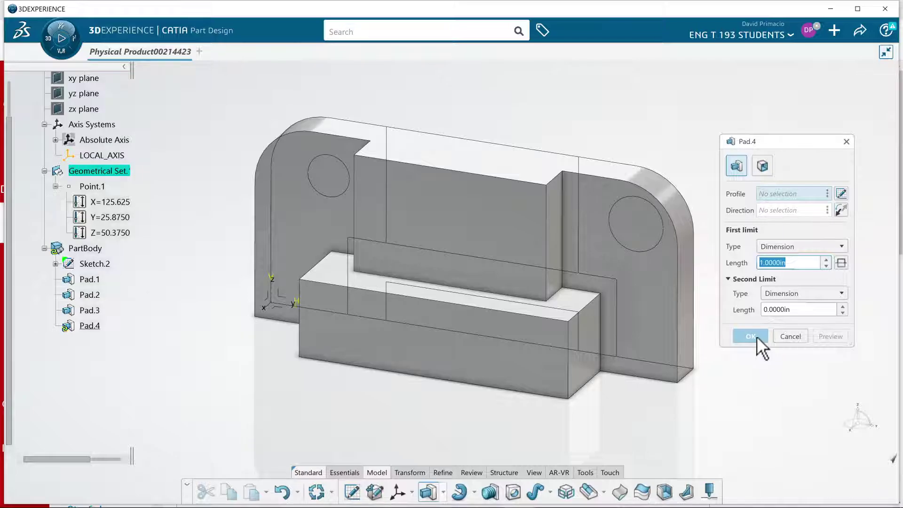
click(790, 336)
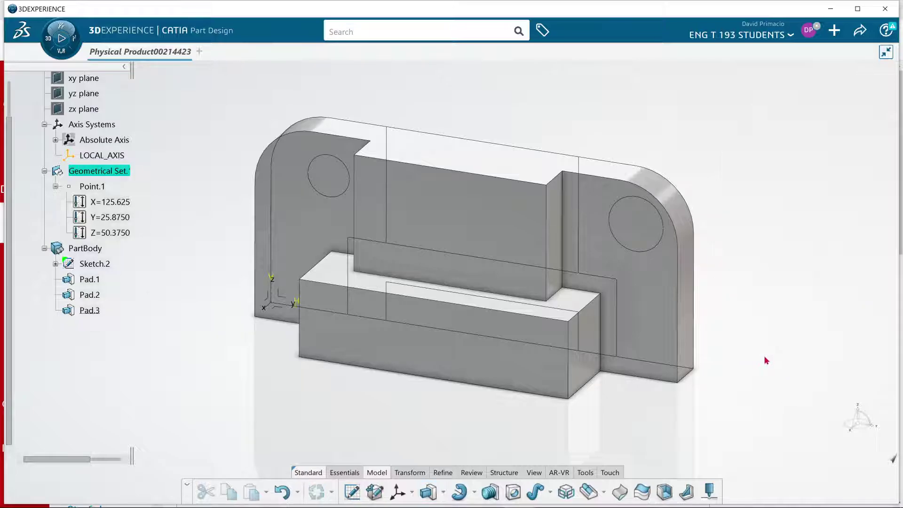
Open Sketch.2 for editing
double_click(94, 264)
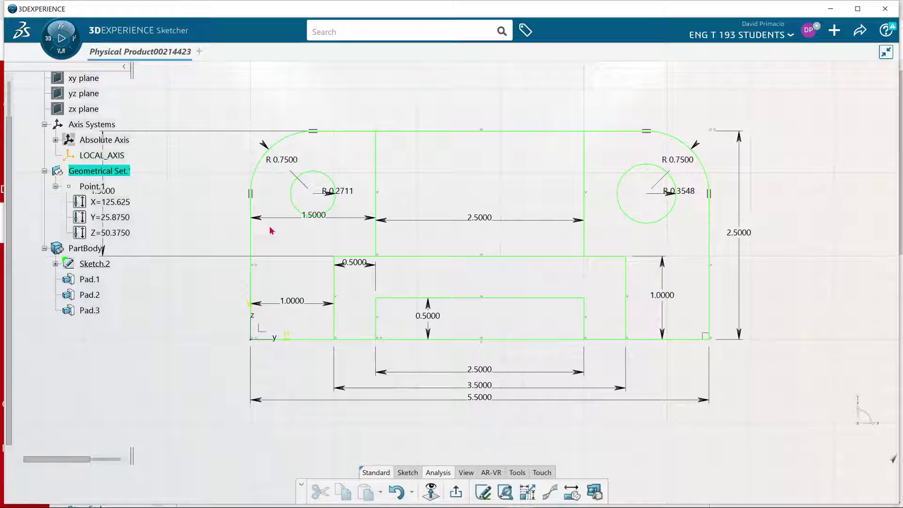
Try to convert the upper-left corner's radius dimension to a 0.5 in diameter, and undo the change
double_click(288, 160)
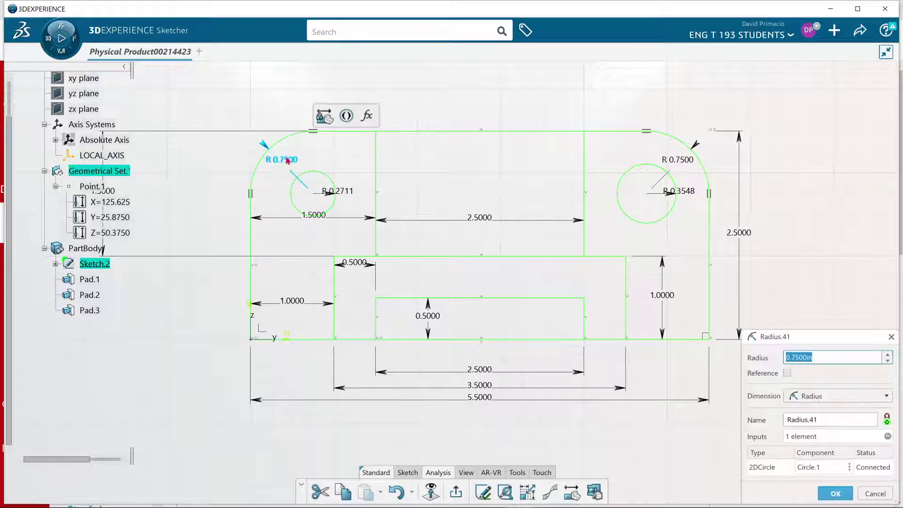
click(844, 397)
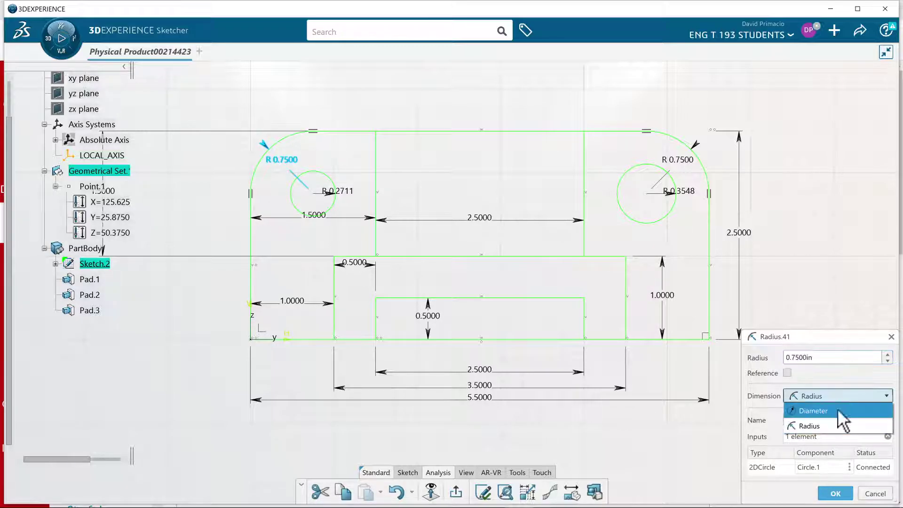
click(832, 411)
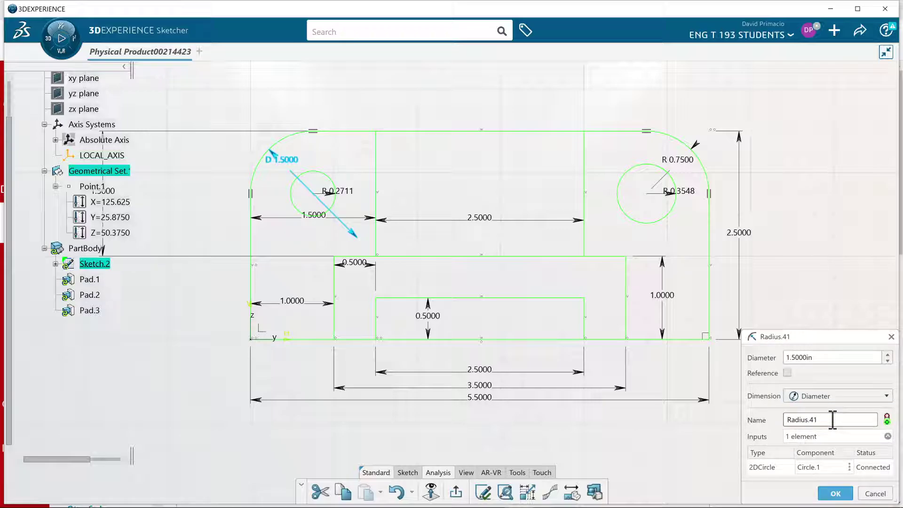
triple_click(816, 358)
text(0.5)
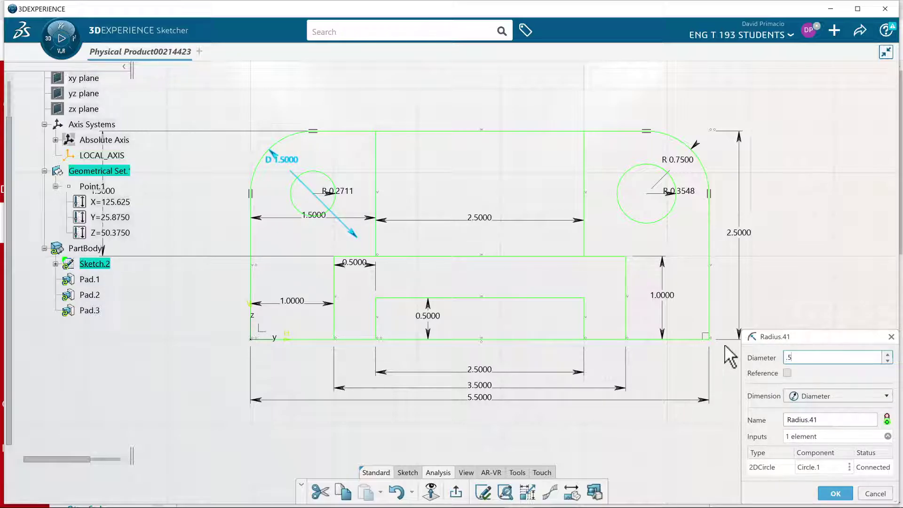
key(Return)
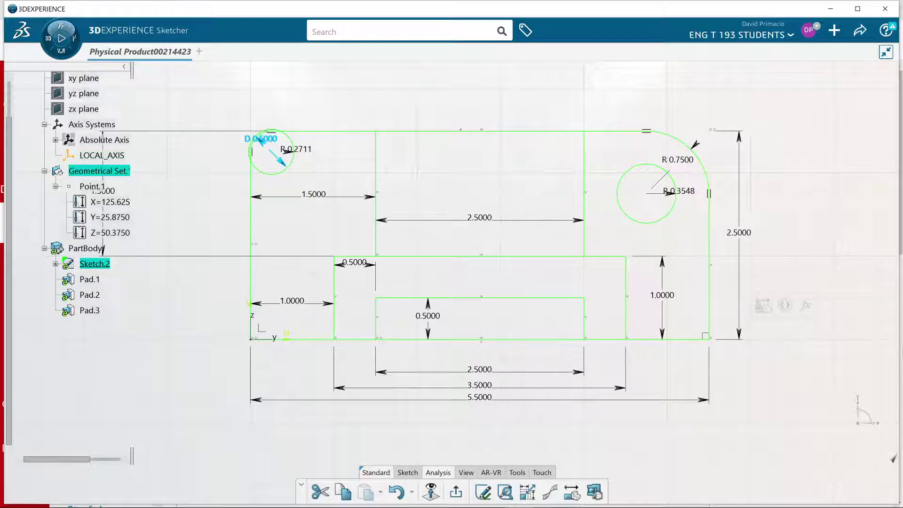
key(ctrl+z)
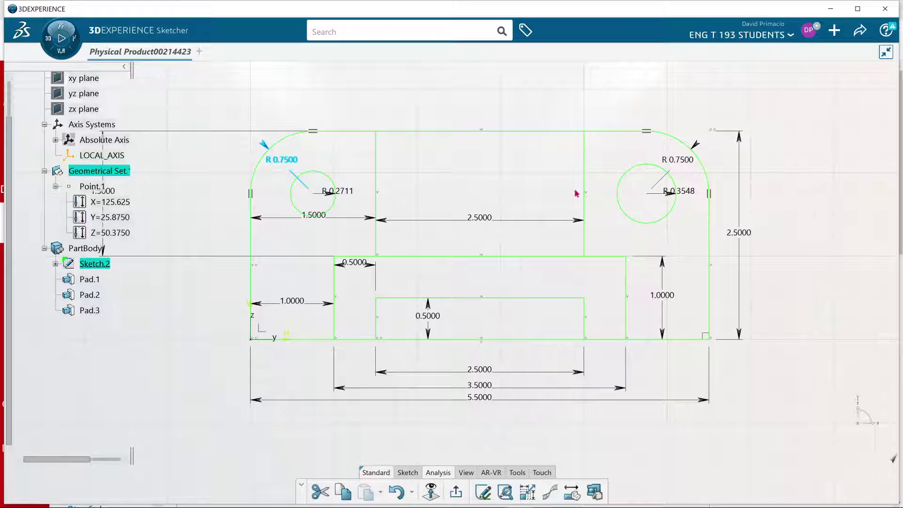
Convert the left circle's radius dimension to a diameter and set it to 0.5 in
click(351, 194)
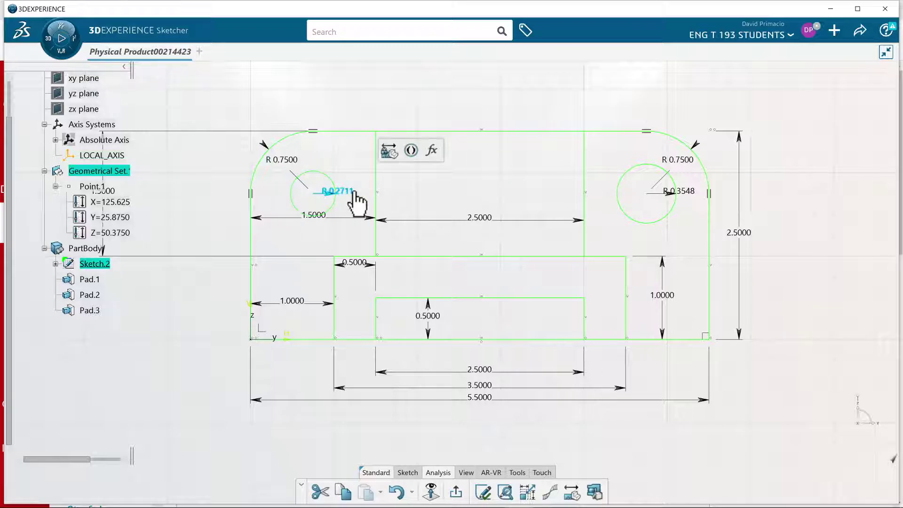
double_click(352, 193)
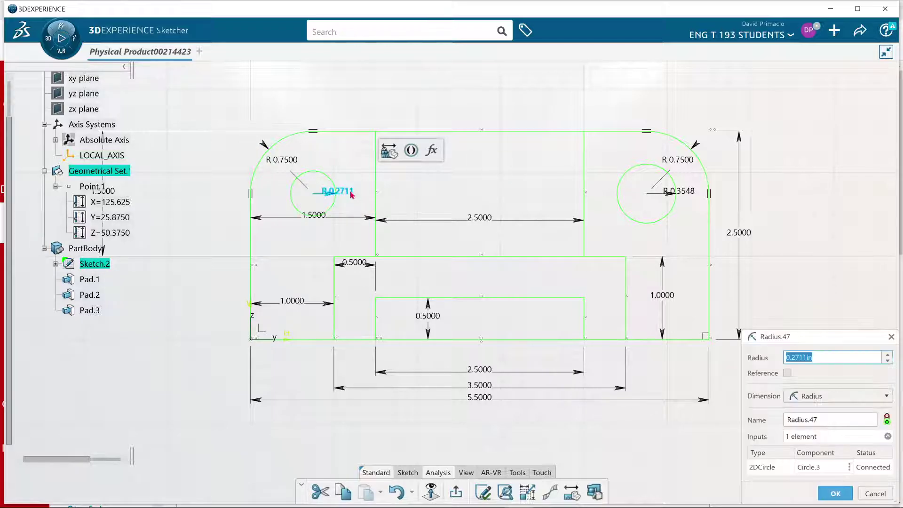
click(822, 401)
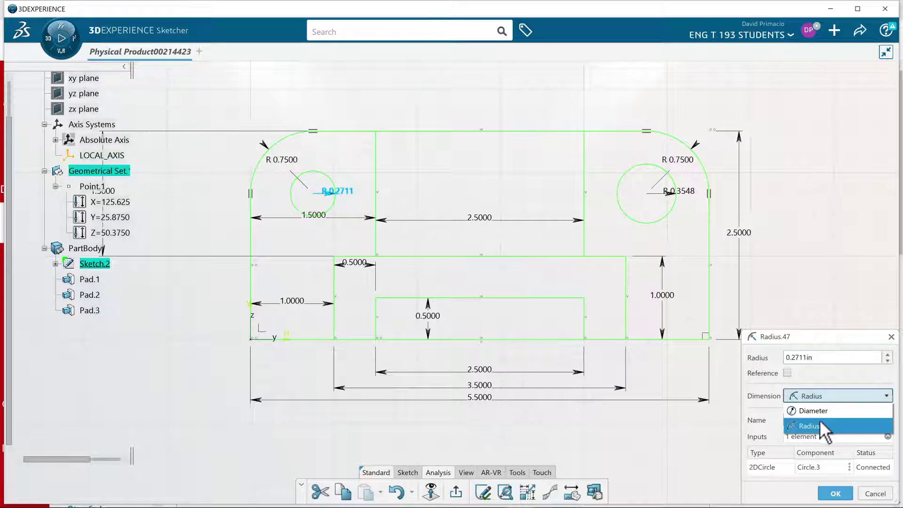
click(817, 411)
drag(817, 358, 743, 371)
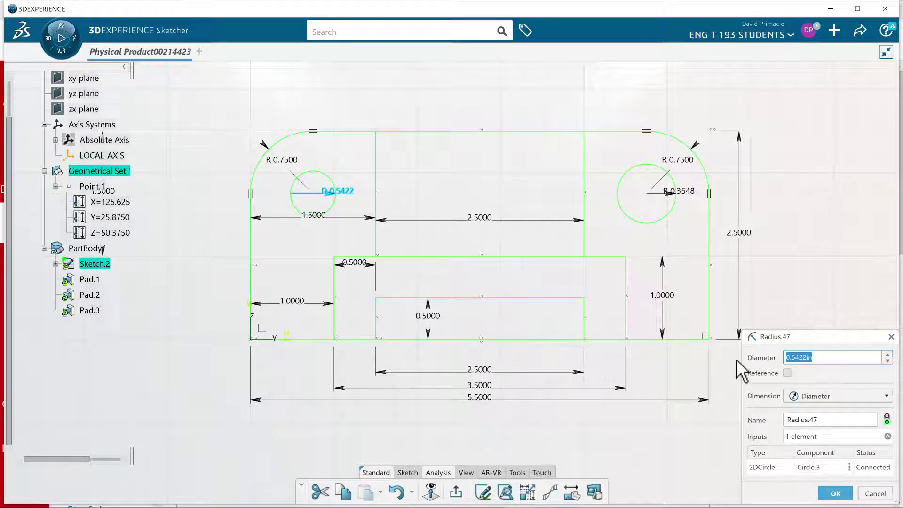
text(0.5)
key(Return)
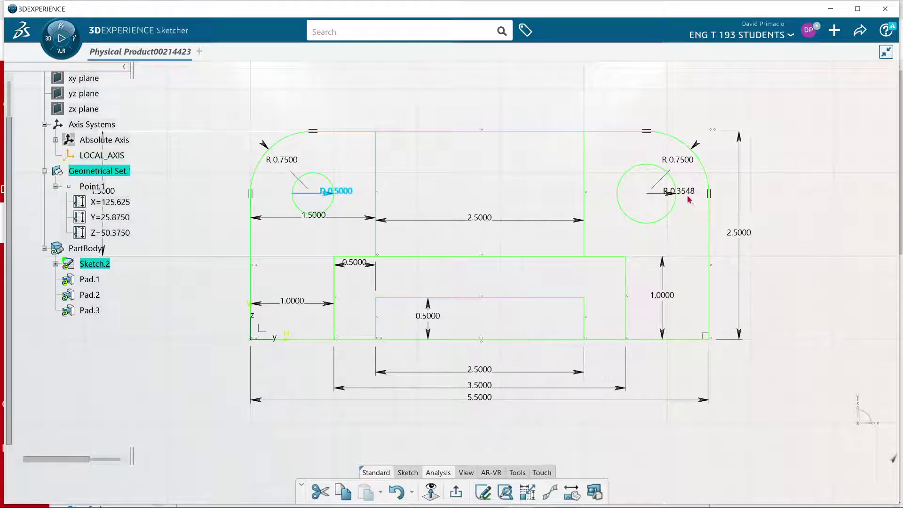
Convert the right circle's radius dimension to a diameter of 0.5 in and exit the sketch
double_click(687, 190)
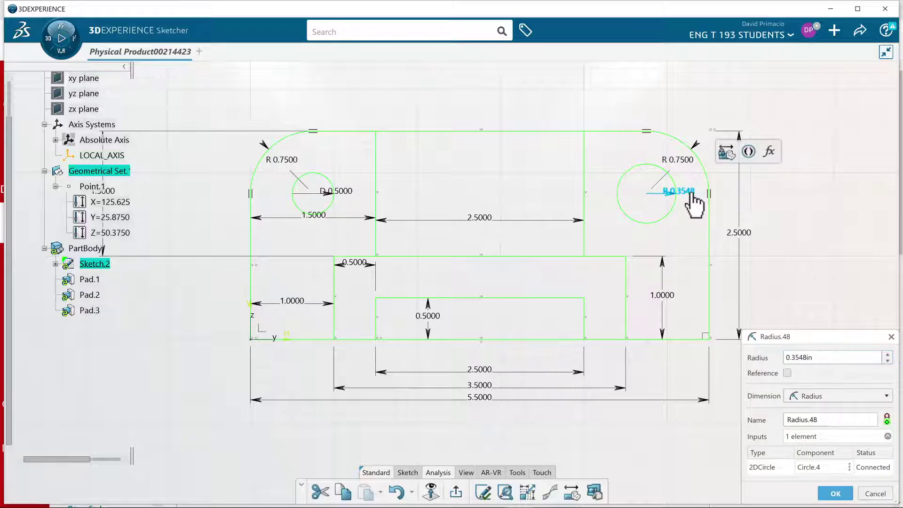
double_click(816, 359)
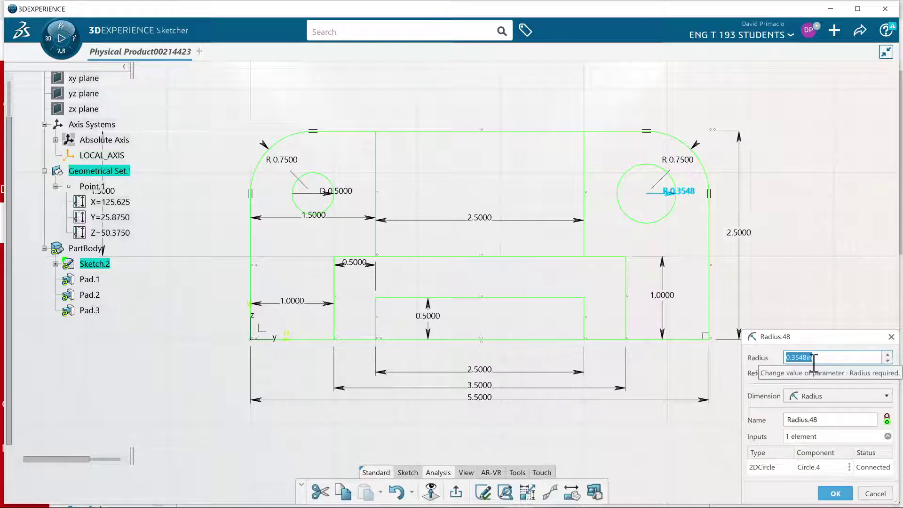
click(812, 396)
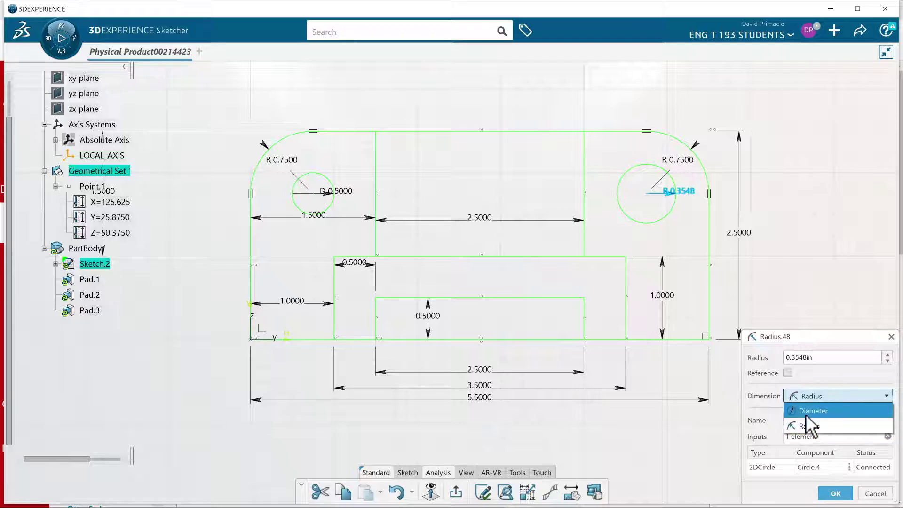
click(805, 410)
double_click(808, 357)
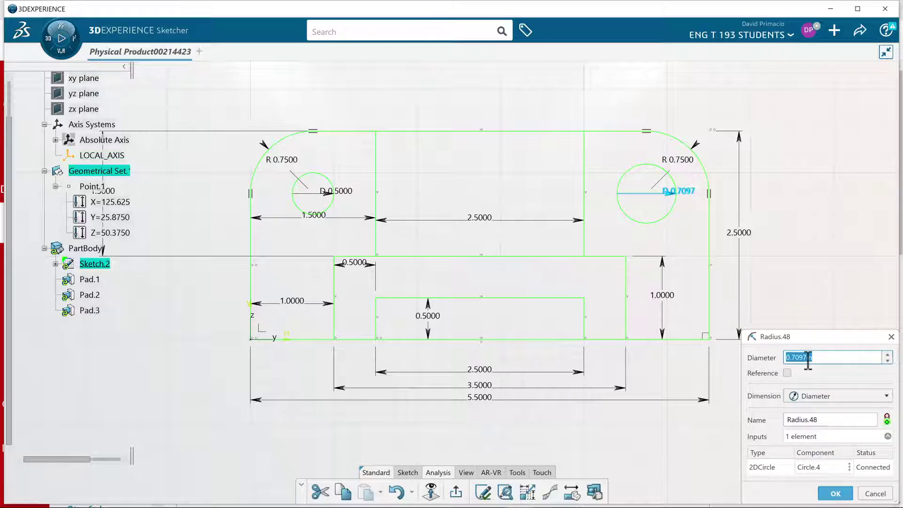
text(0.5)
key(Return)
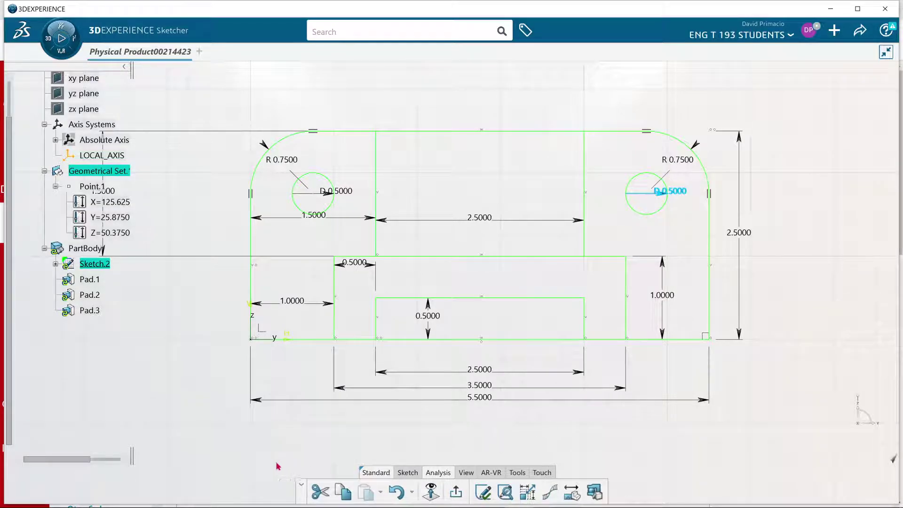
click(451, 498)
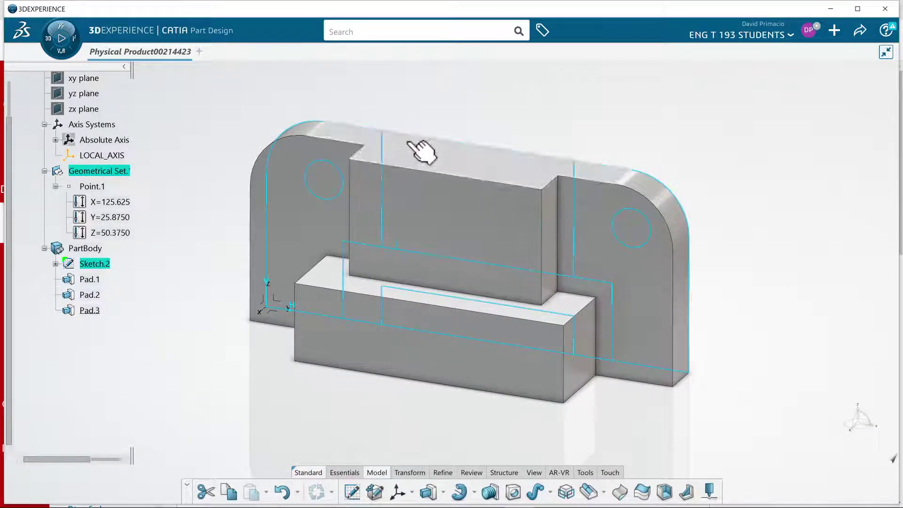
Reopen Sketch.2 and draw a circle of 0.75 in radius centred on the midpoint of the outline's top edge
double_click(107, 265)
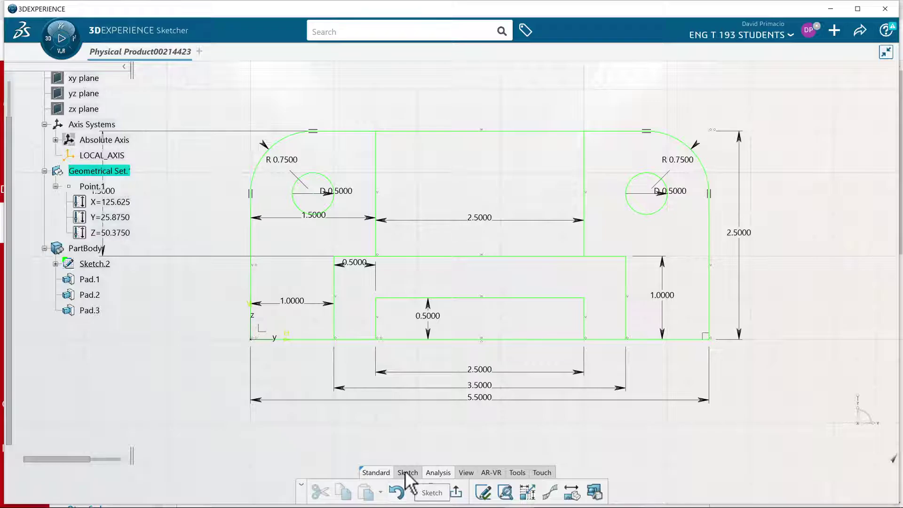
click(406, 472)
click(355, 492)
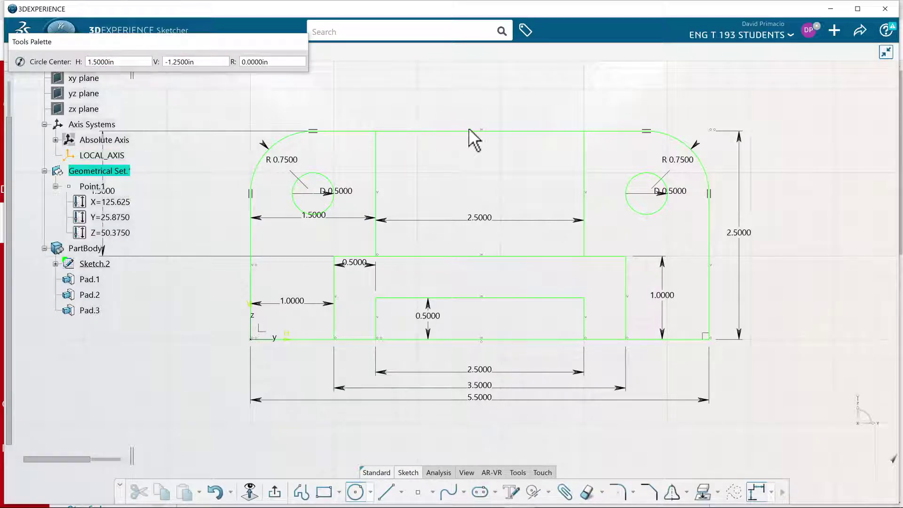
click(481, 129)
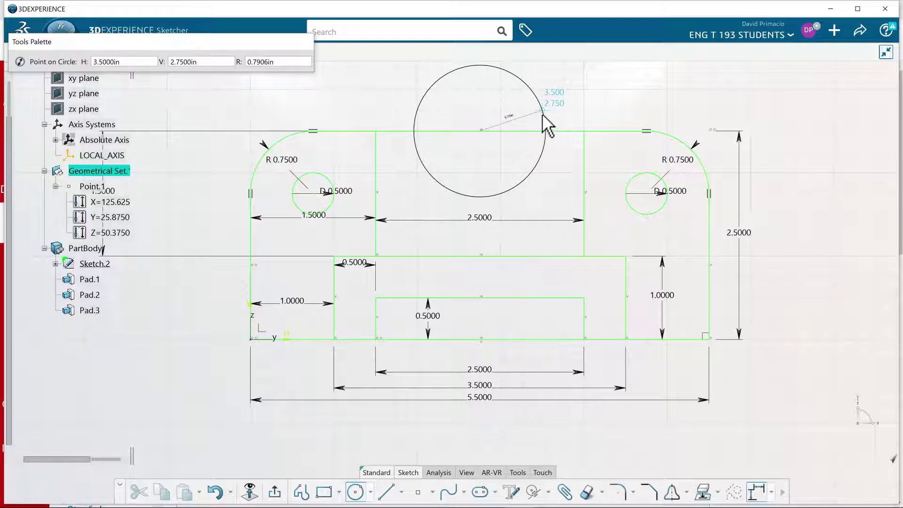
key(Tab)
key(Tab)
key(Tab)
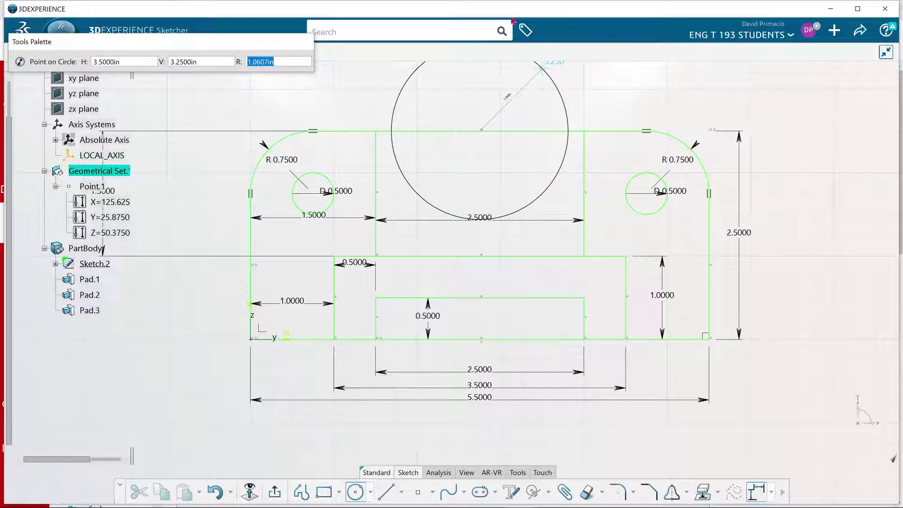
text(.75)
key(Return)
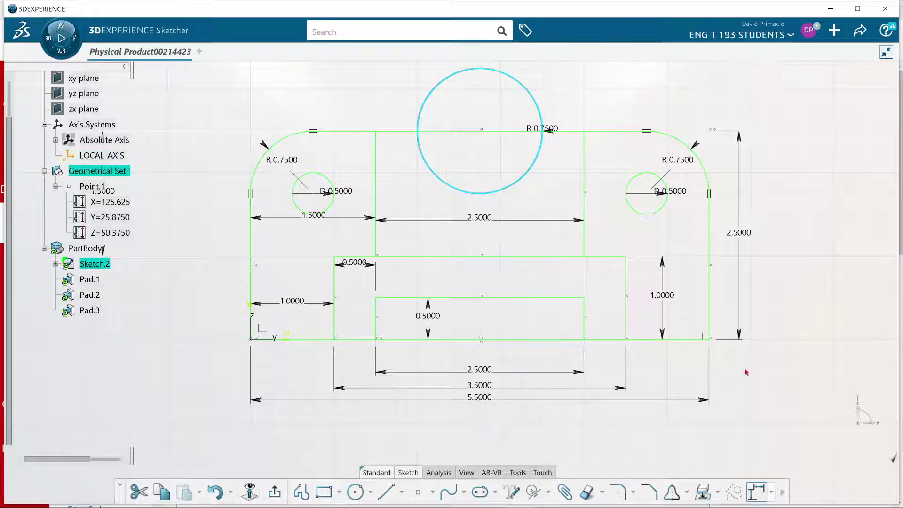
click(808, 321)
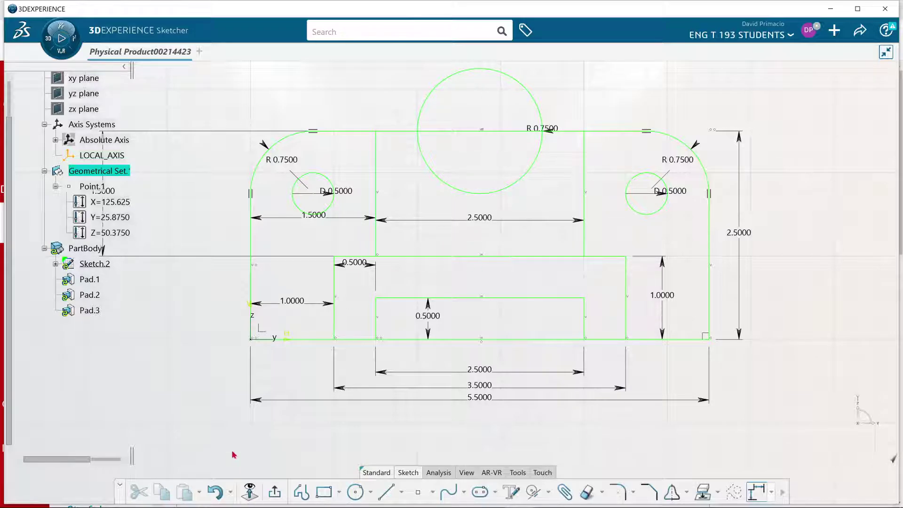
Exit the sketch and return to the 3D part
click(276, 493)
click(409, 421)
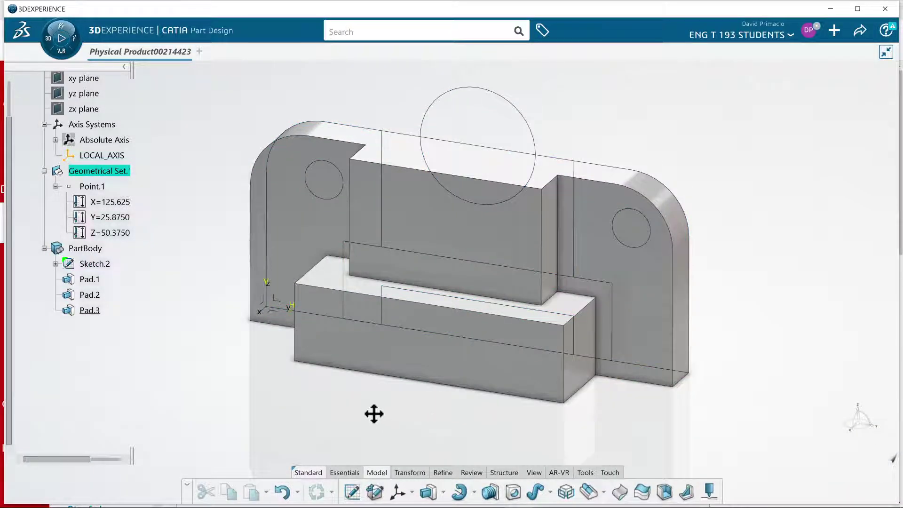
mouse_move(373, 414)
middle_down()
mouse_move(351, 413)
mouse_move(359, 428)
middle_up()
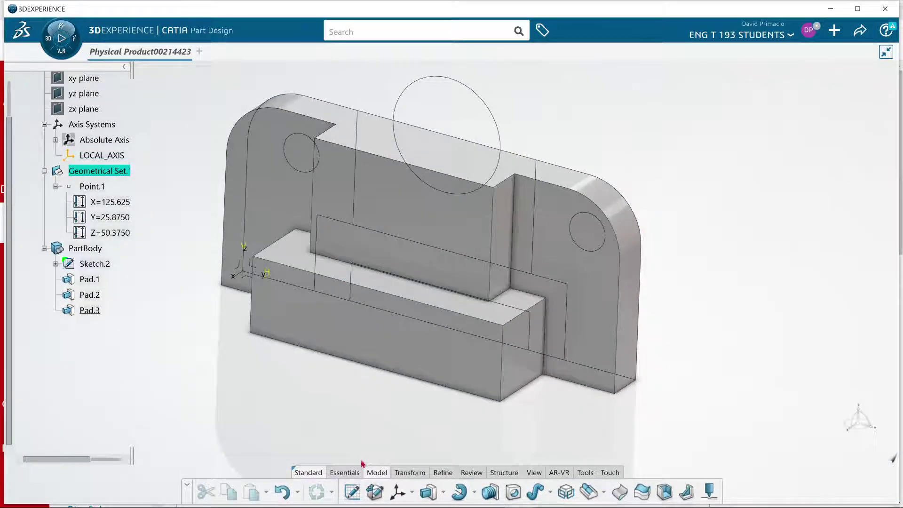
Start a pocket from Sketch.2 sub-elements, selecting the bottom slot rectangle, both small hole circles and the large top circle
click(444, 497)
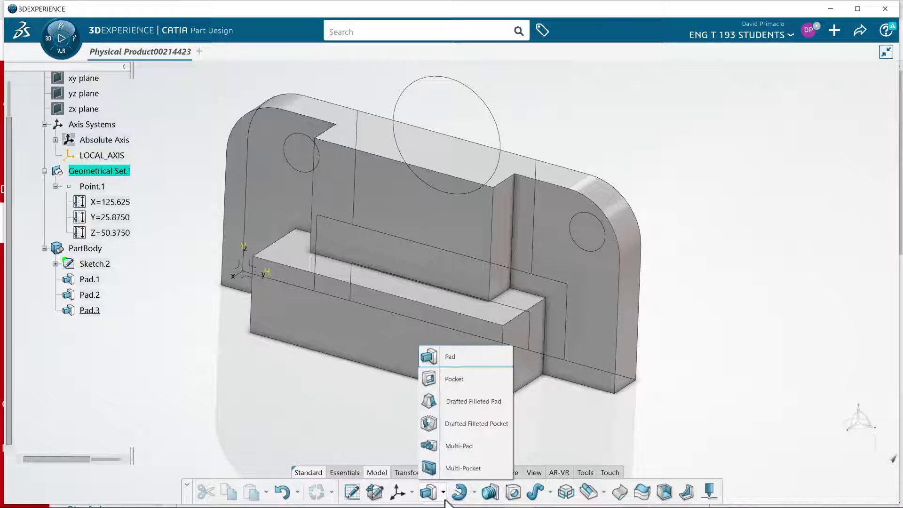
click(458, 382)
middle_drag(638, 419, 516, 376)
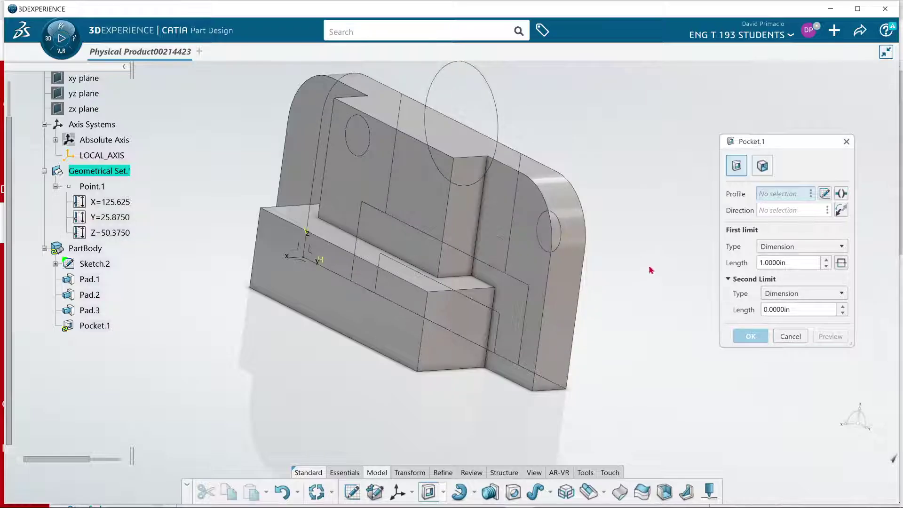
right_click(766, 194)
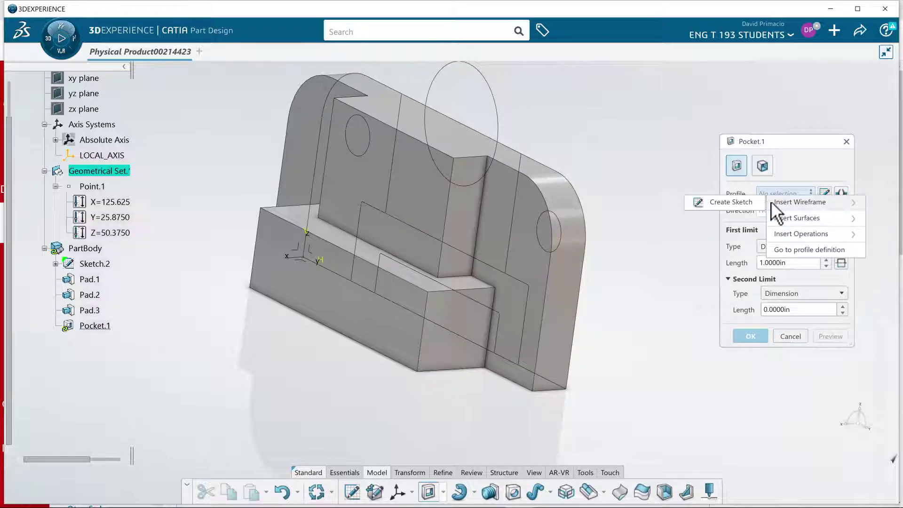
click(783, 247)
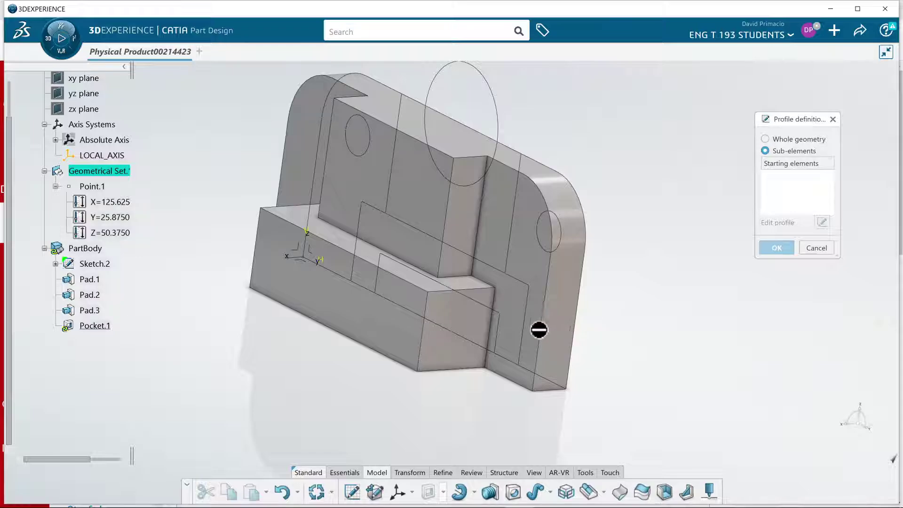
click(497, 334)
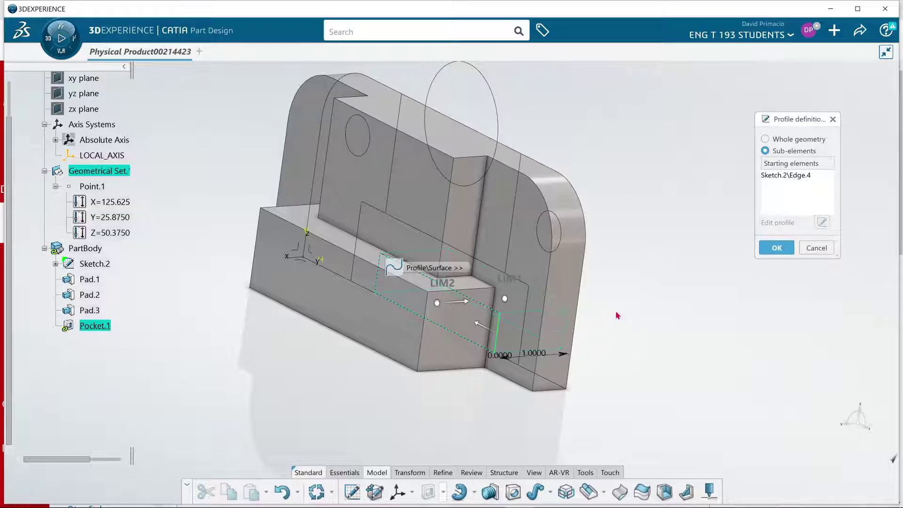
click(561, 248)
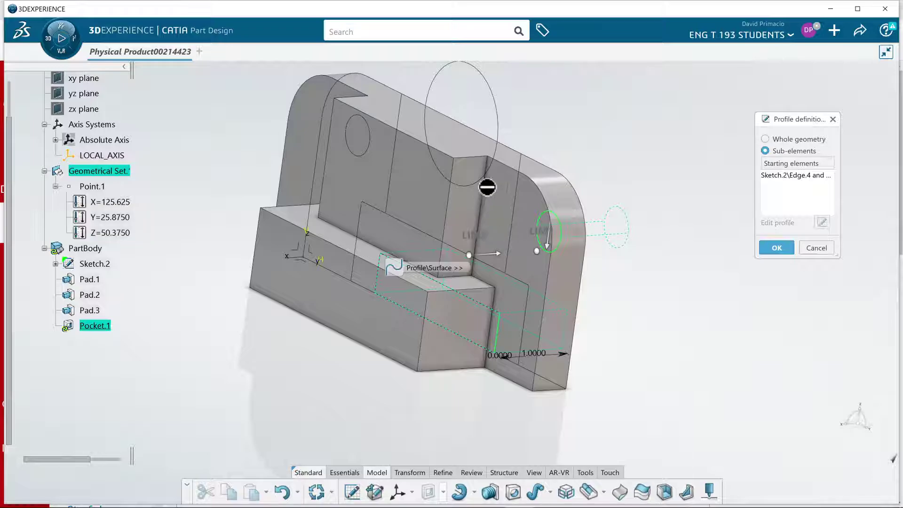
click(492, 128)
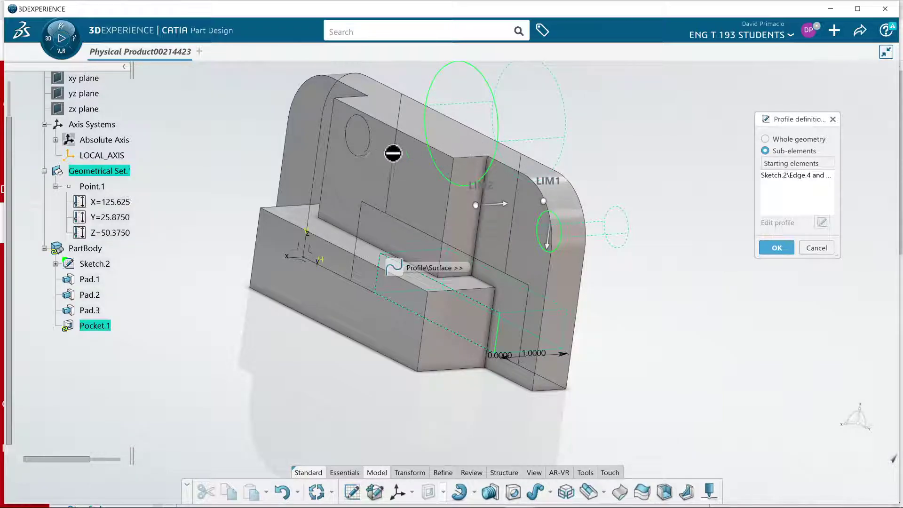
click(358, 156)
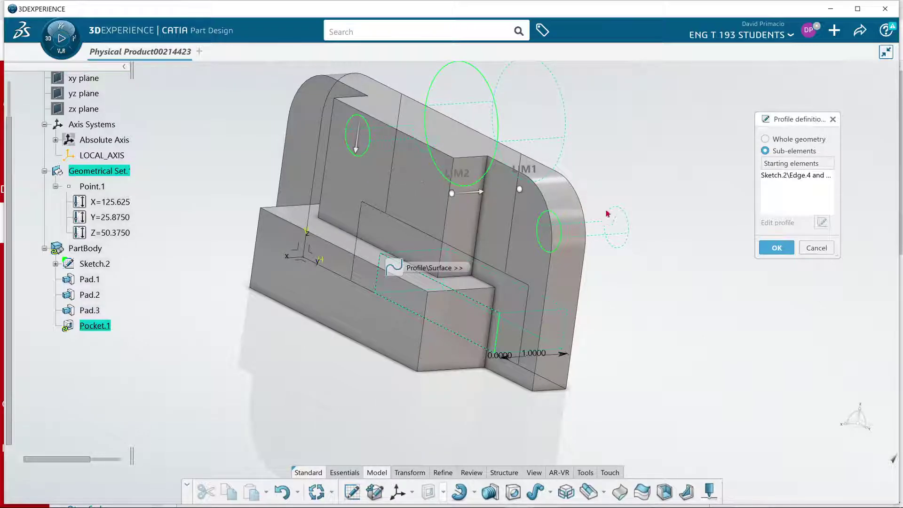
click(775, 248)
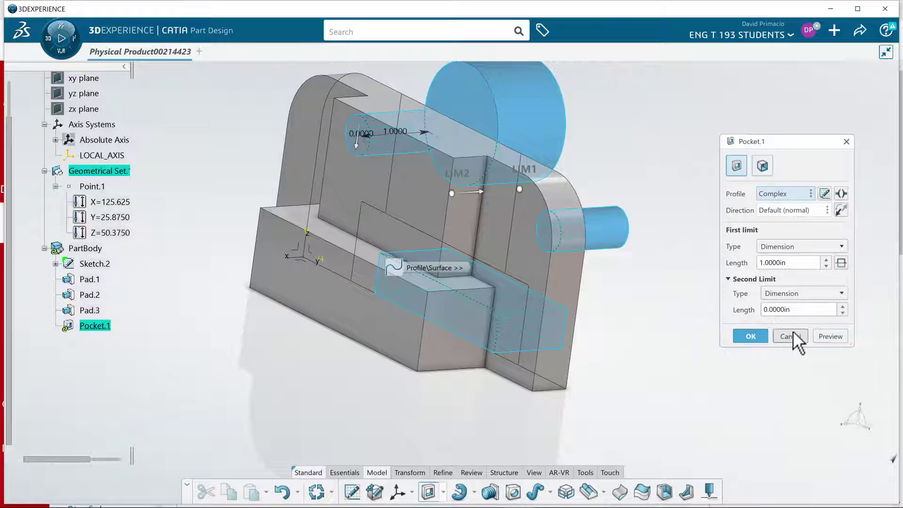
Reverse the pocket's direction, set its first limit to Up to last, and create the cut
click(840, 209)
click(806, 246)
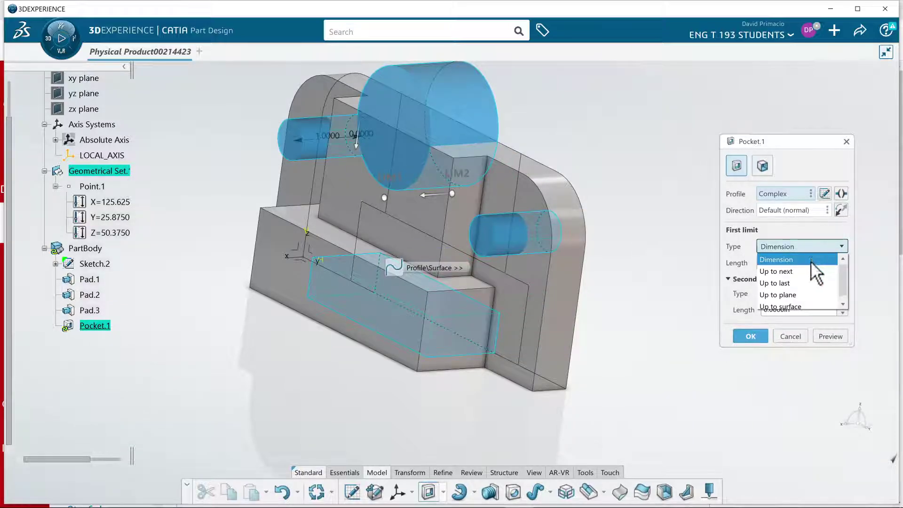
click(805, 283)
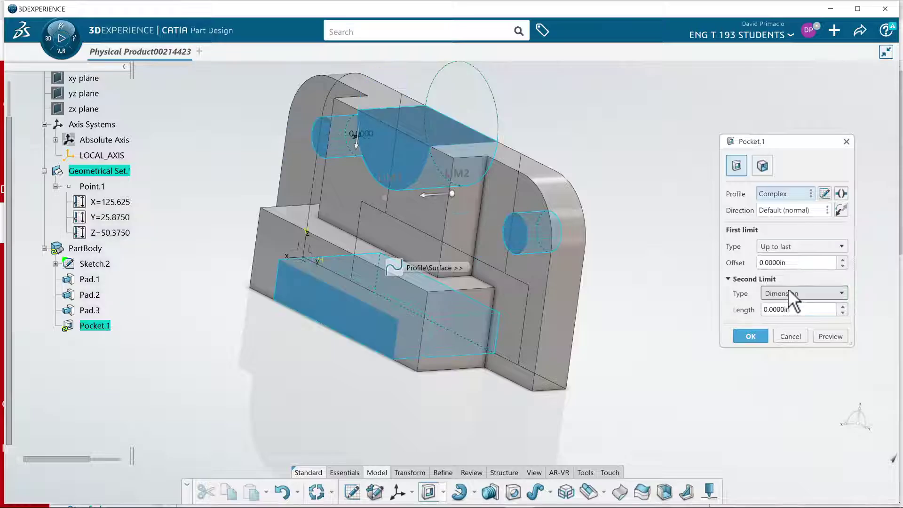
click(820, 331)
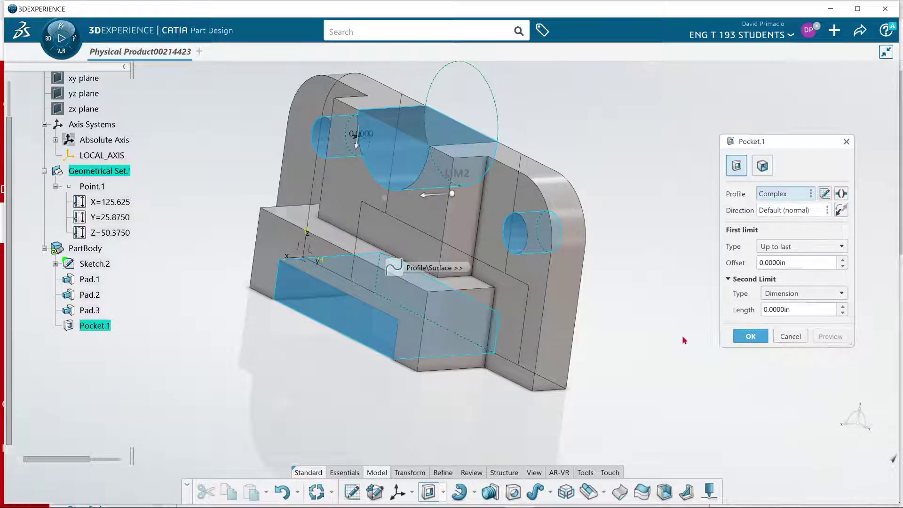
middle_drag(682, 339, 757, 277)
click(750, 336)
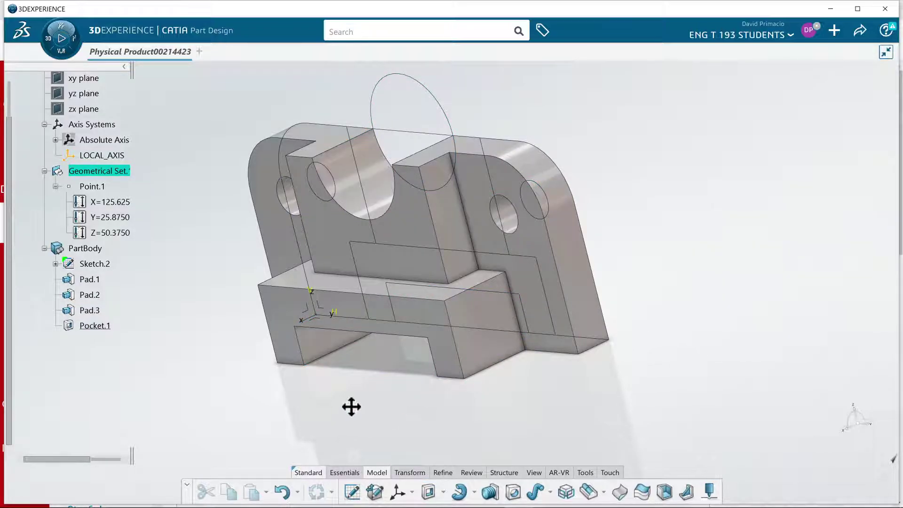
Hide Sketch.2 so only the solid part is displayed
middle_drag(351, 407, 244, 346)
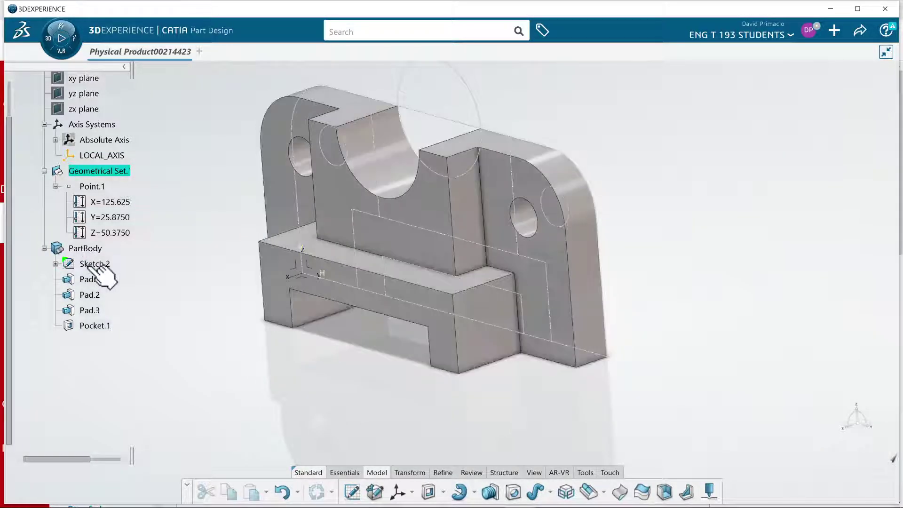
right_click(95, 264)
click(113, 247)
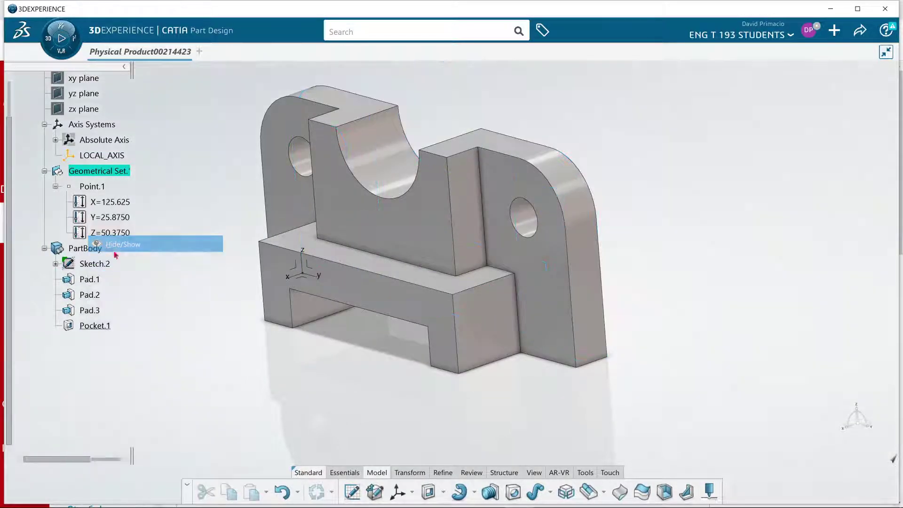
mouse_move(331, 354)
middle_down()
mouse_move(385, 343)
mouse_move(401, 365)
mouse_move(281, 366)
mouse_move(302, 306)
mouse_move(315, 317)
mouse_move(312, 347)
mouse_move(558, 345)
mouse_move(597, 379)
mouse_move(612, 373)
mouse_move(592, 363)
mouse_move(597, 374)
middle_up()
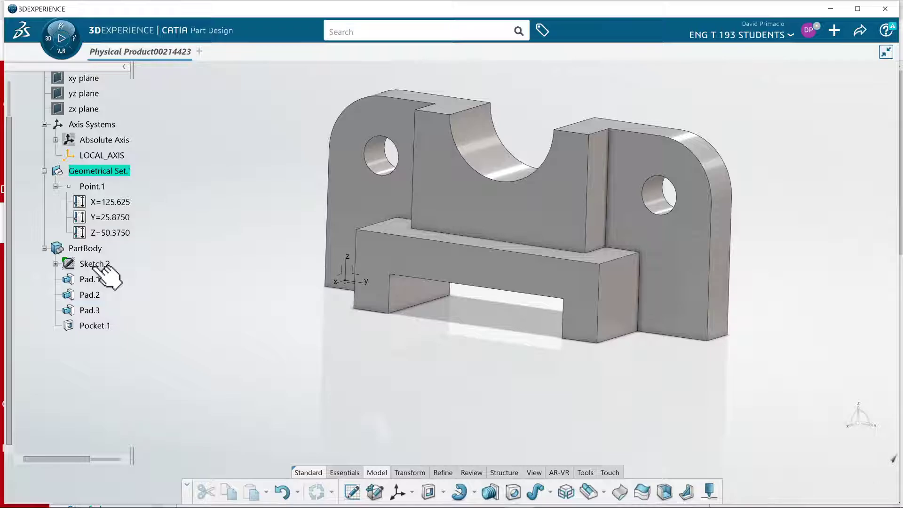
key(alt+Tab)
key(alt+Tab)
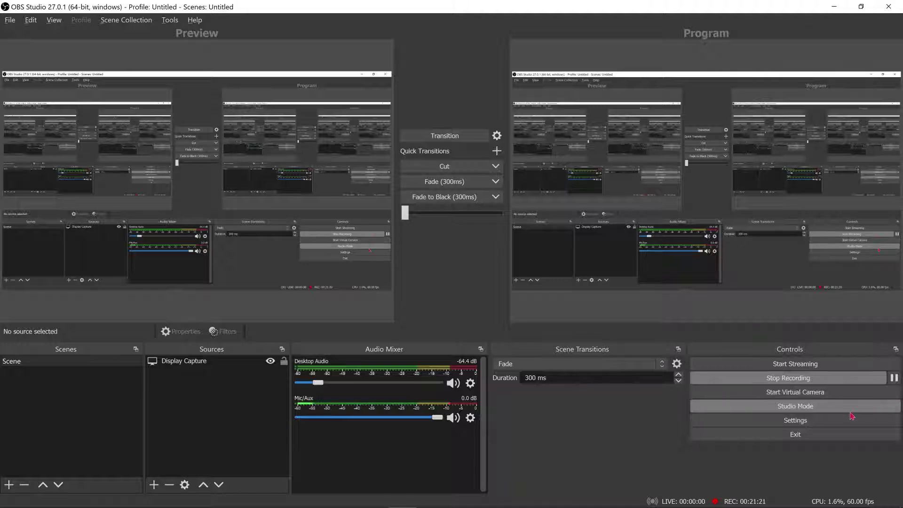
key(alt+Tab)
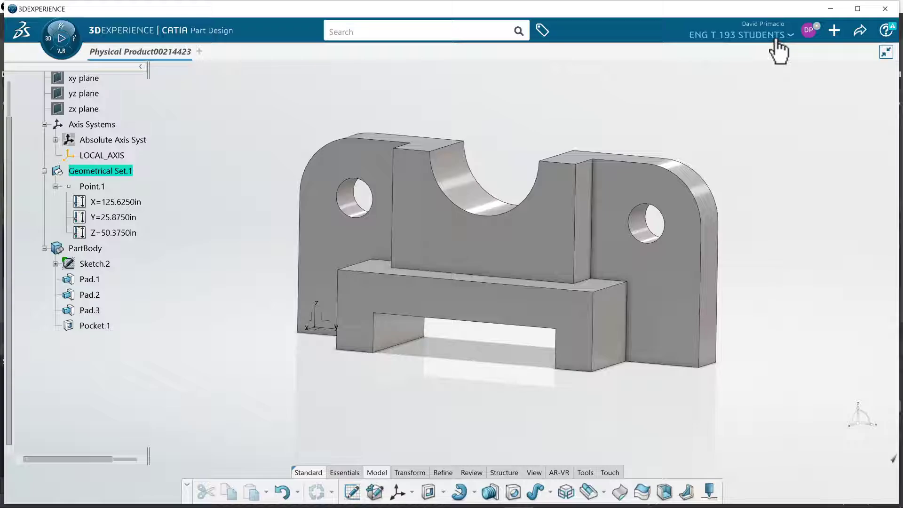
Disable hybrid design inside part bodies and bodies in the 3D Shape Infrastructure preferences and accept the change
click(805, 32)
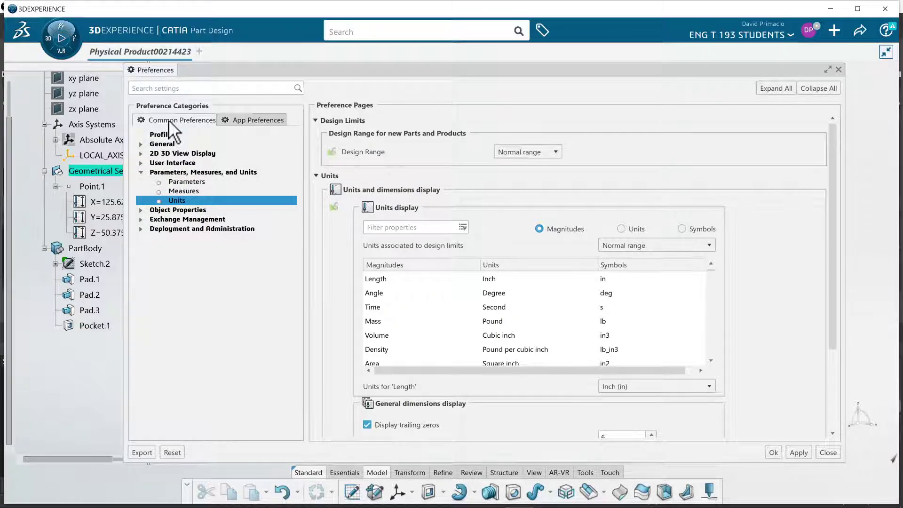
click(140, 172)
click(141, 182)
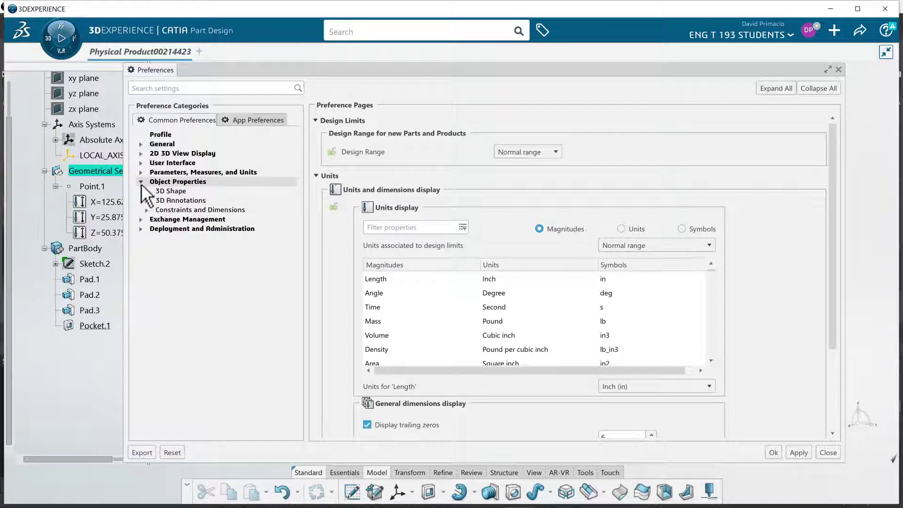
click(147, 191)
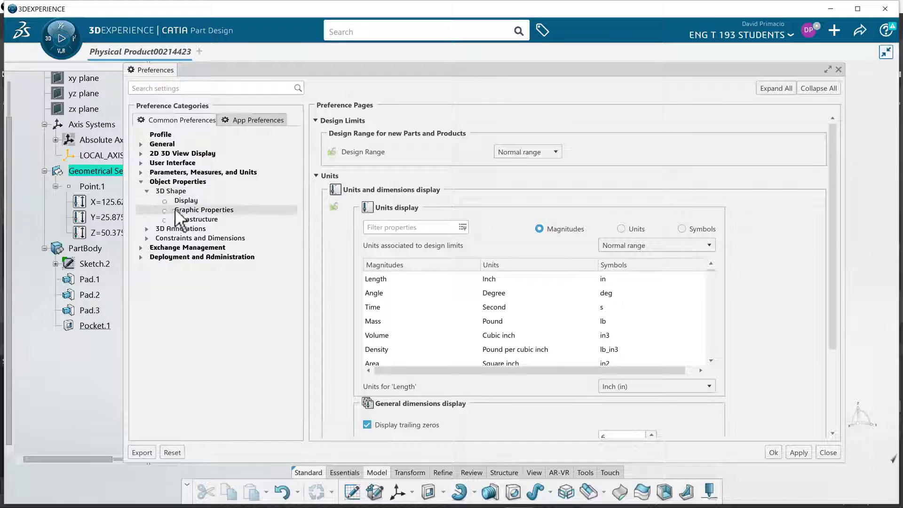
click(201, 219)
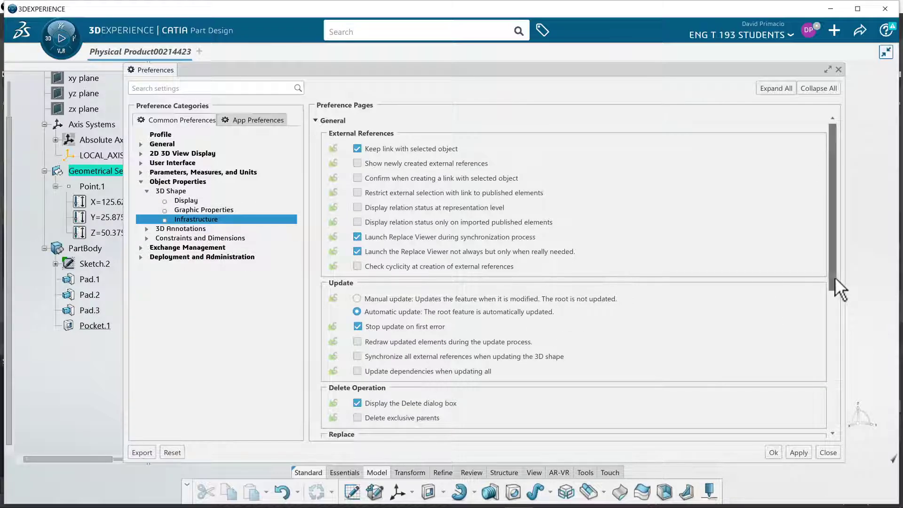
drag(834, 278, 849, 385)
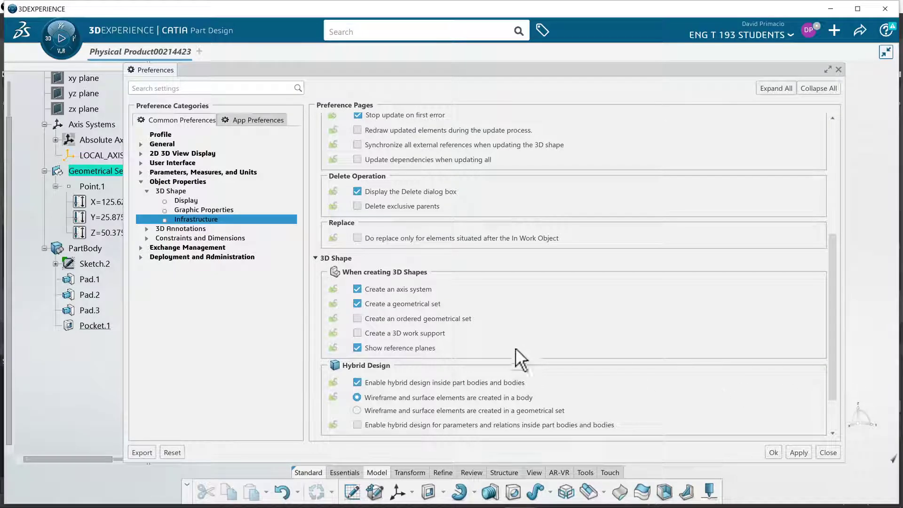
click(357, 383)
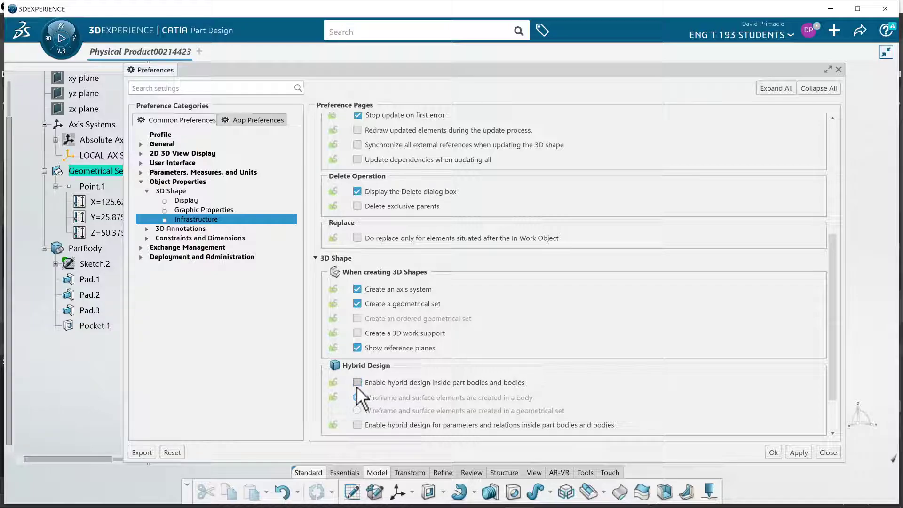
click(773, 452)
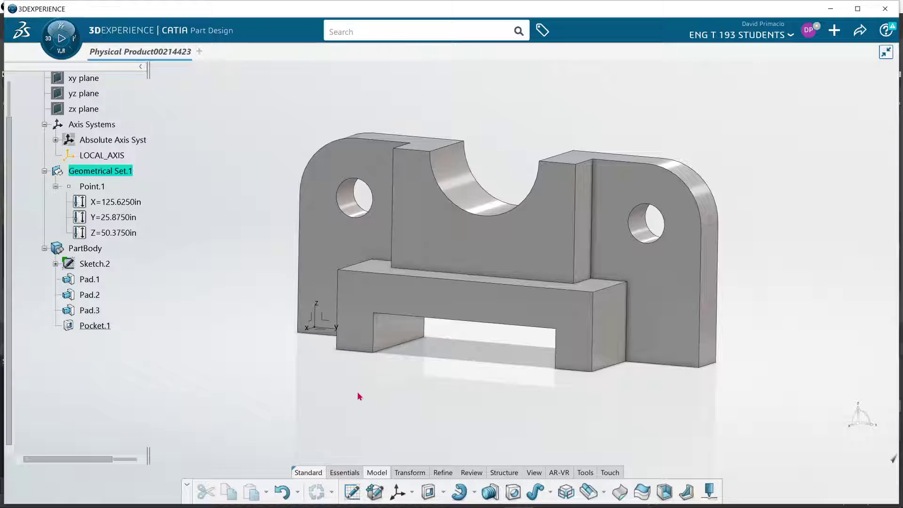
middle_drag(316, 388, 270, 375)
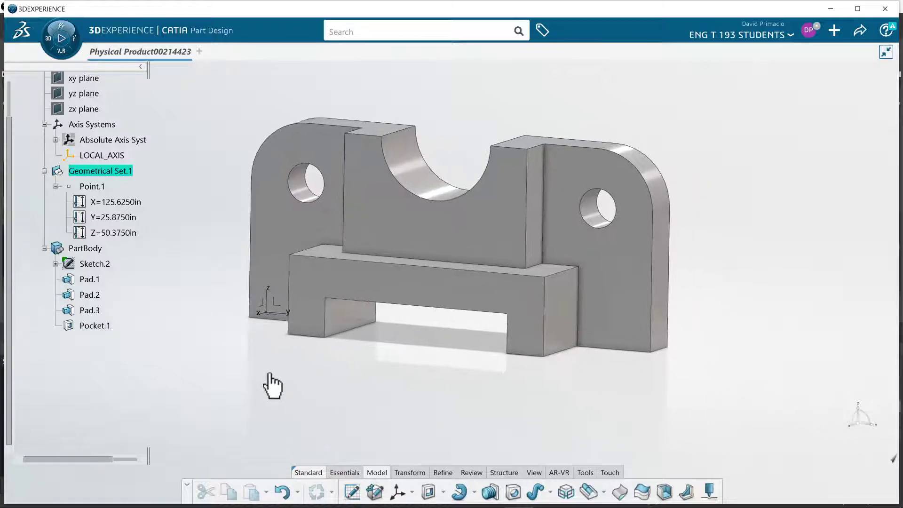
middle_drag(494, 379, 472, 398)
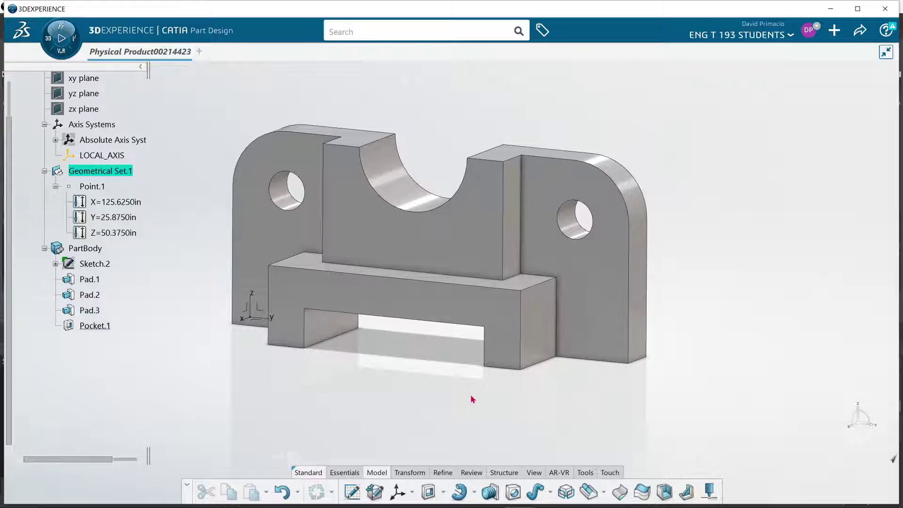
key(alt+Tab)
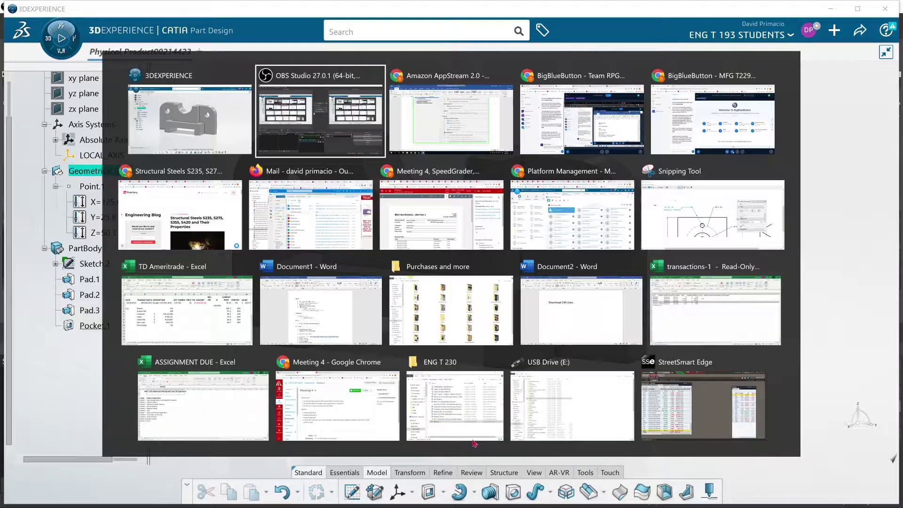